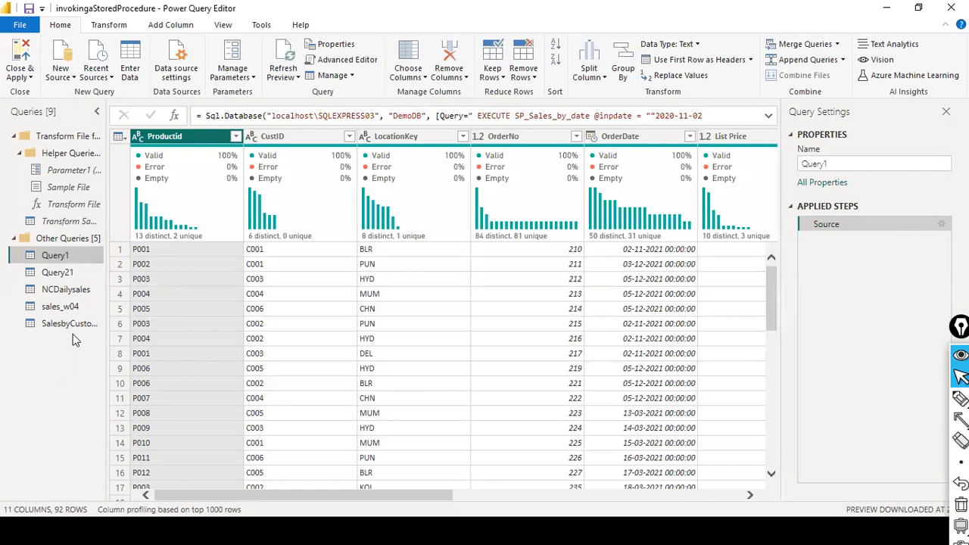
Open the sales_w04 query to preview its 25 columns and Source, Promoted Headers, Changed Type steps.
click(65, 309)
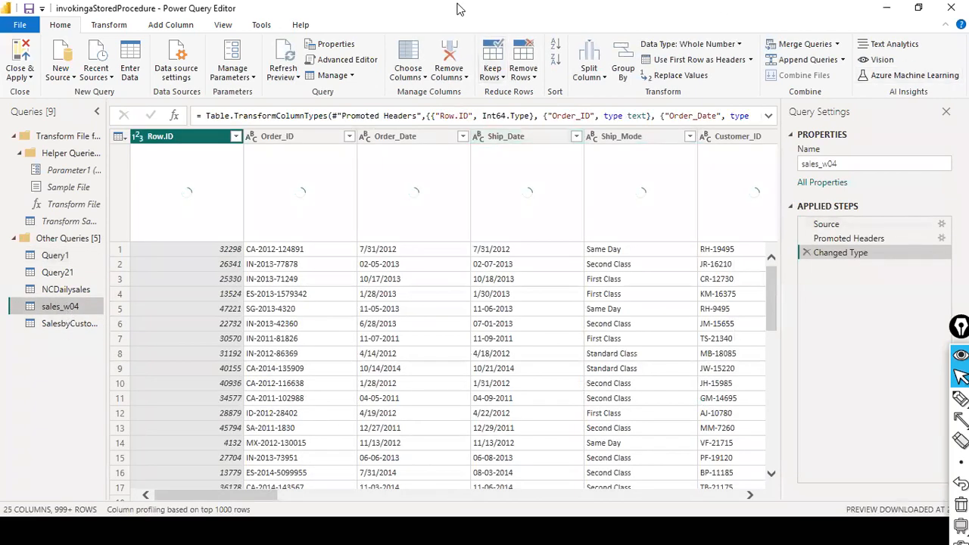
Uncheck Column distribution and Column profile in the View options, leaving only column quality percentages.
click(141, 30)
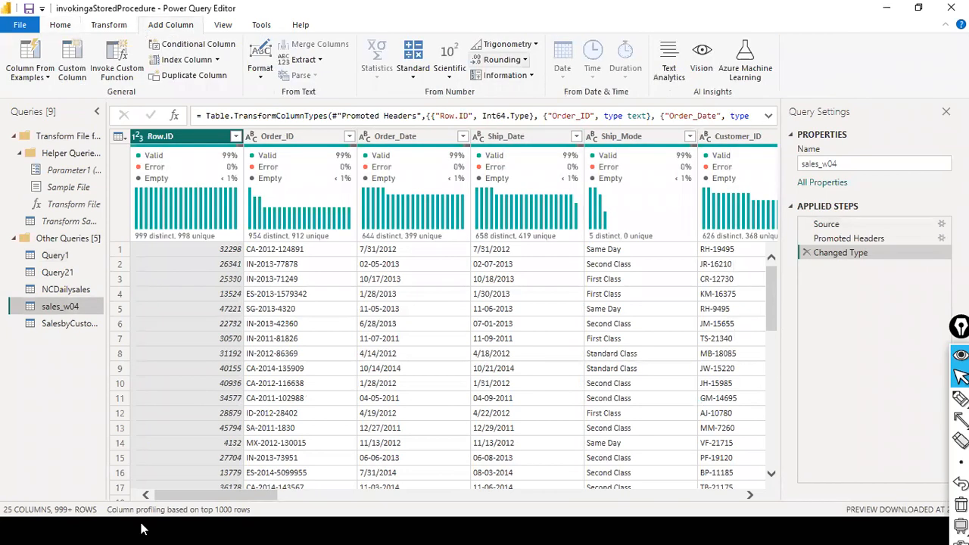
click(222, 27)
click(203, 44)
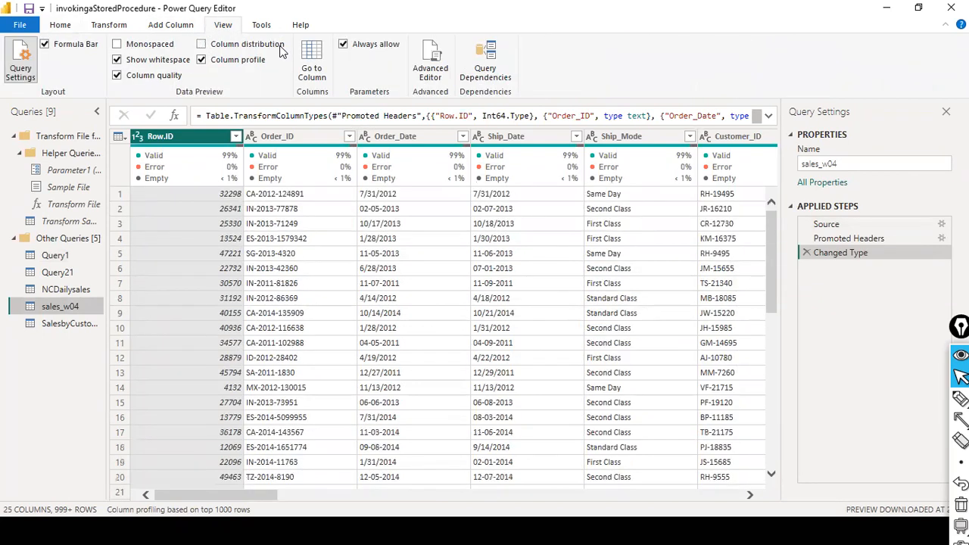
click(200, 61)
mouse_move(756, 182)
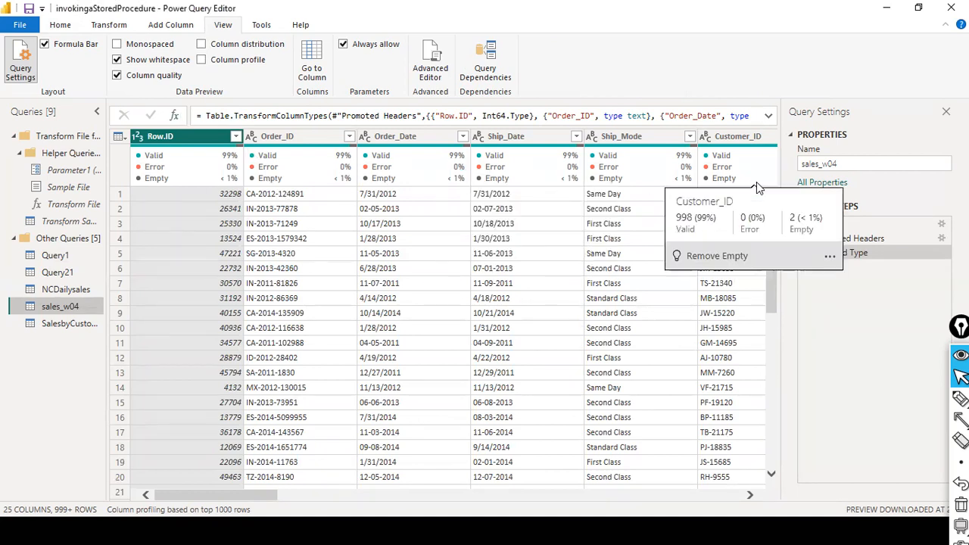
mouse_move(192, 169)
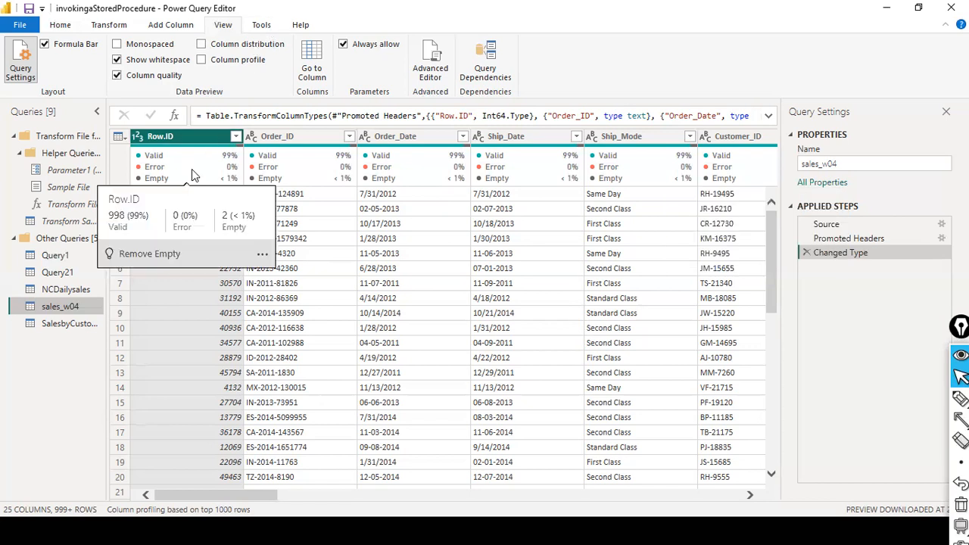
Re-enable Column distribution and look over the Row.ID column's actions list (999 distinct, 998 unique).
click(200, 45)
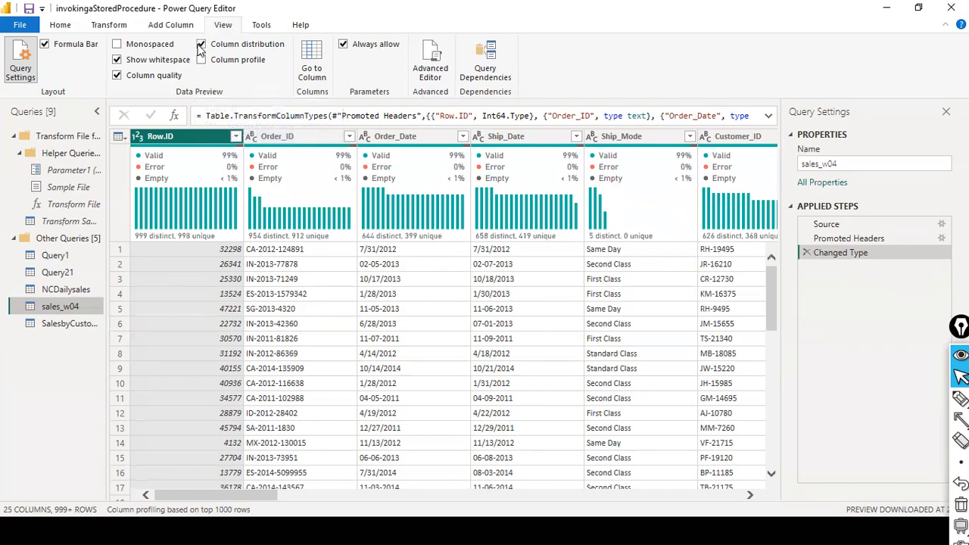
mouse_move(211, 215)
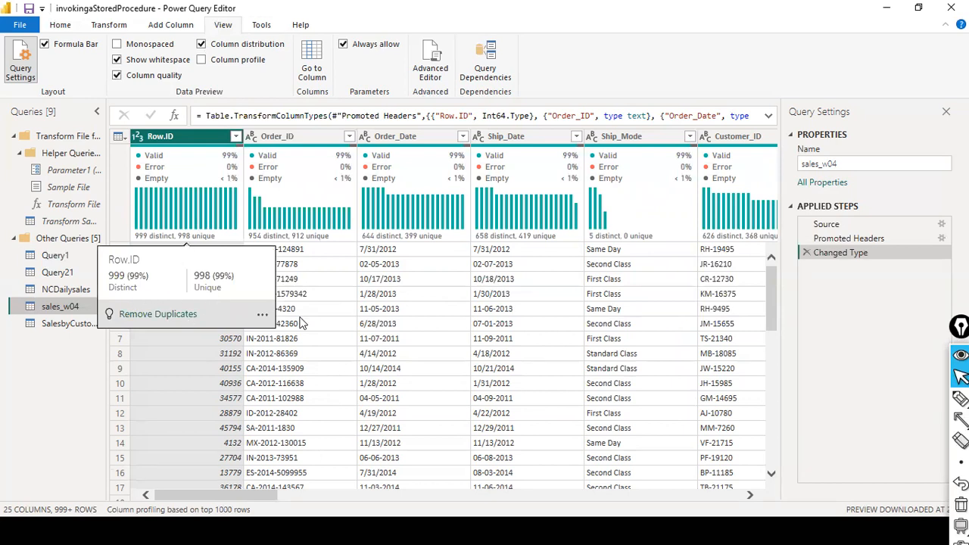
click(262, 315)
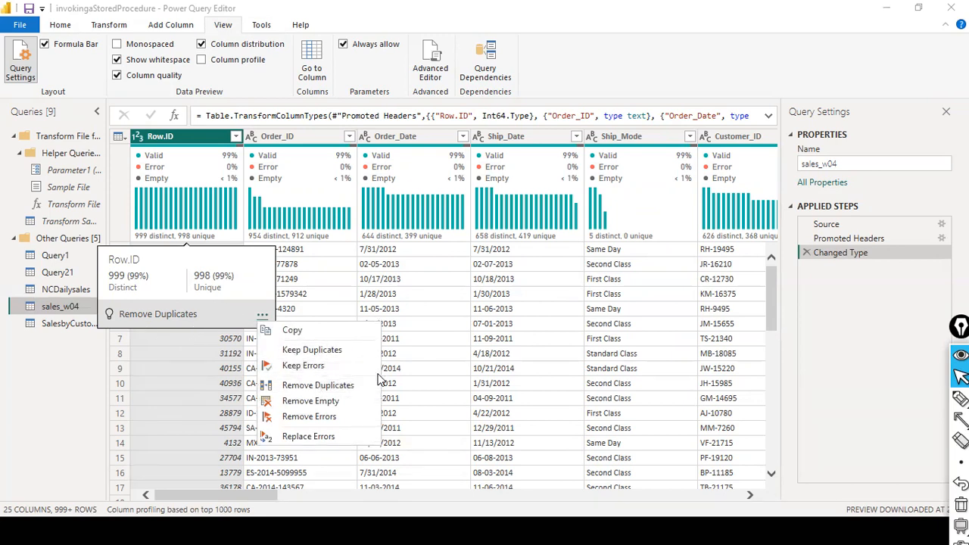
click(299, 279)
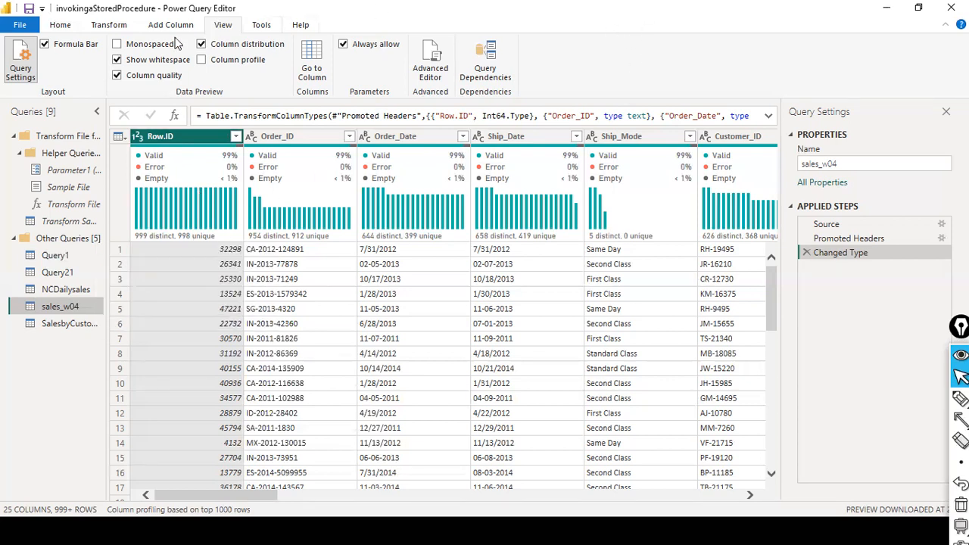
Return to the Home commands.
click(61, 27)
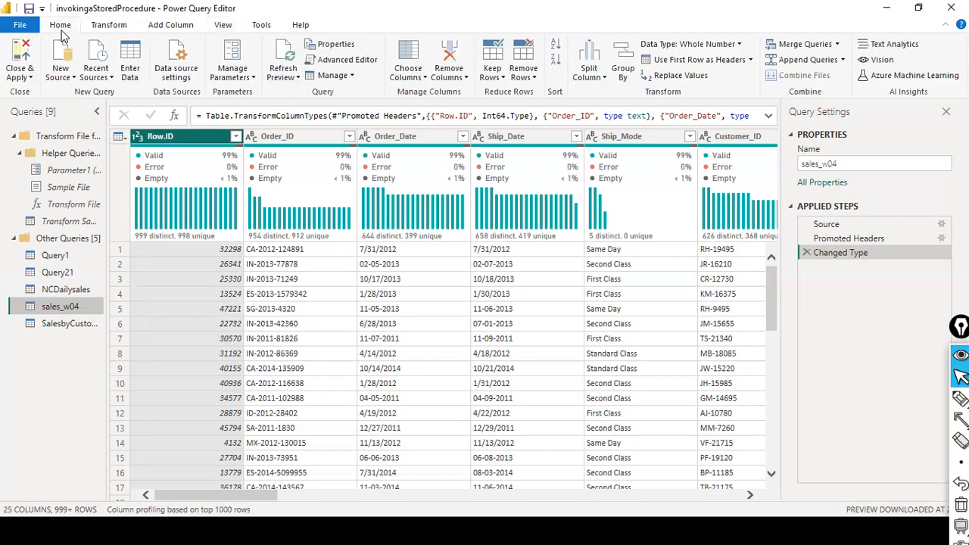
key(ctrl+shift+4)
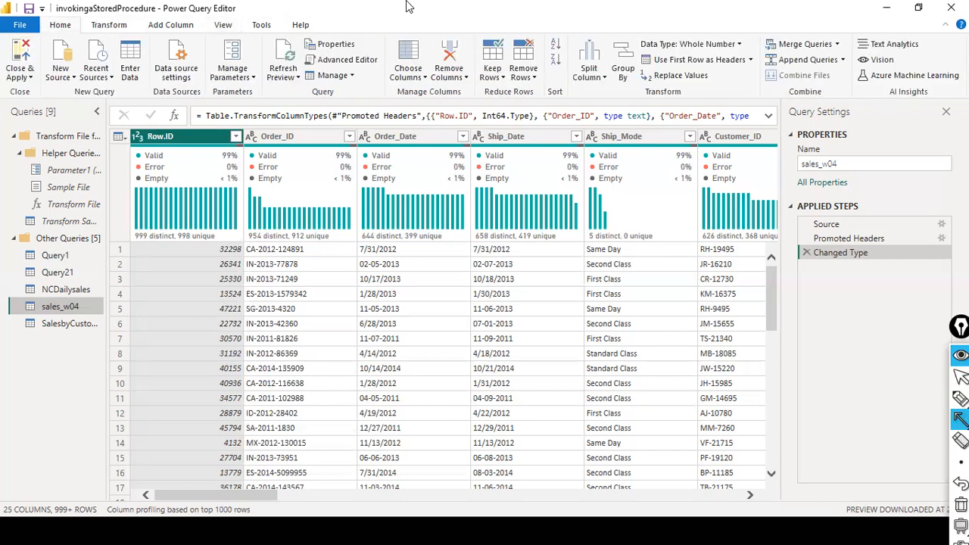
drag(469, 13, 483, 46)
drag(529, 3, 526, 47)
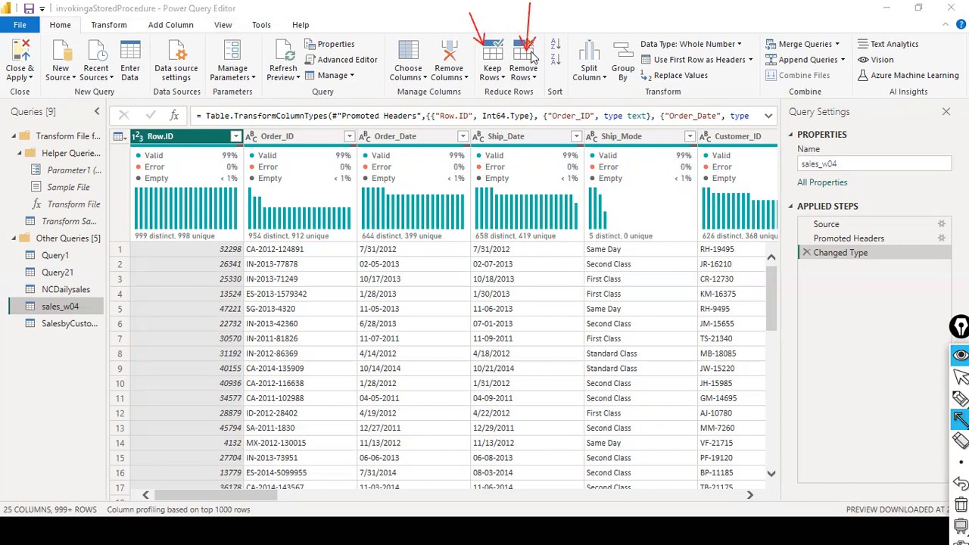
key(ctrl+shift+1)
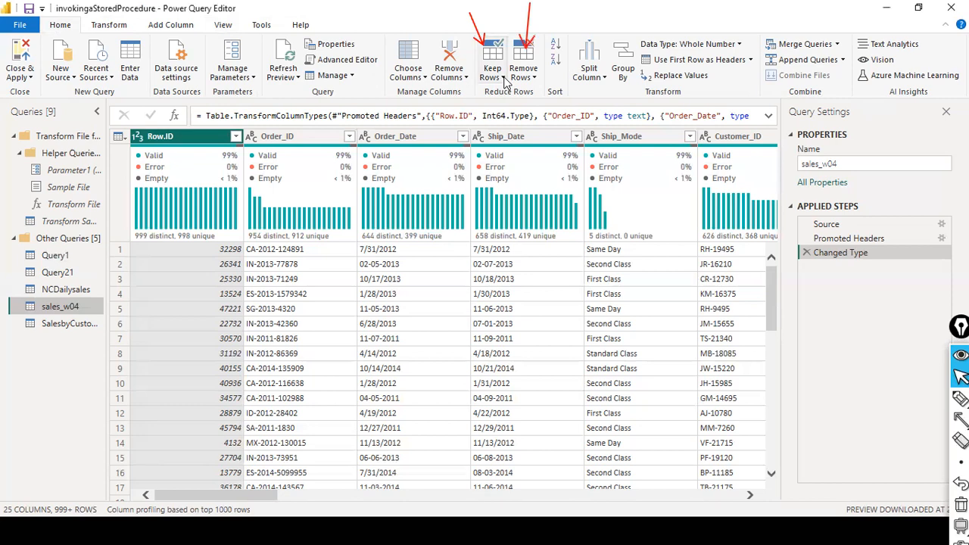
Keep only rows with duplicated Row.ID values, trimming sales_w04 to 5 rows.
click(503, 78)
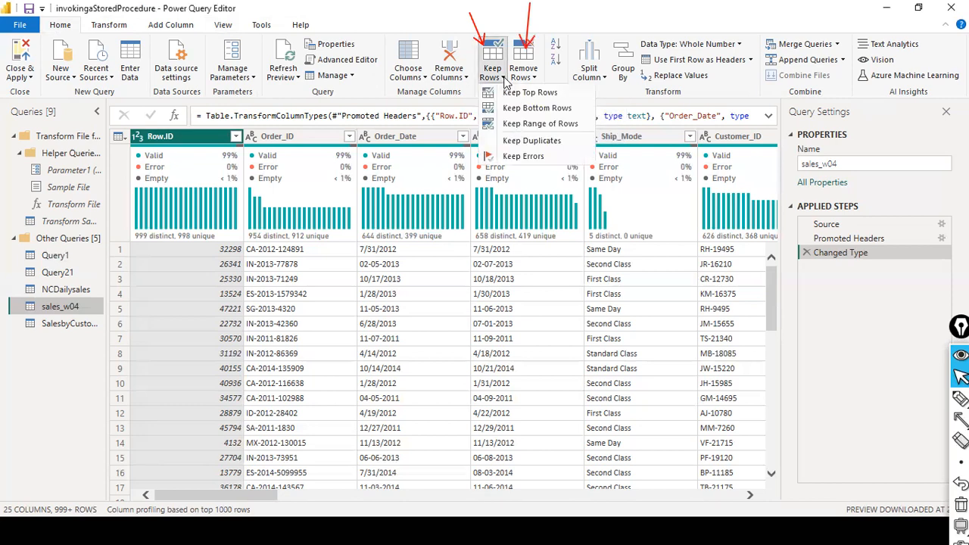
click(542, 141)
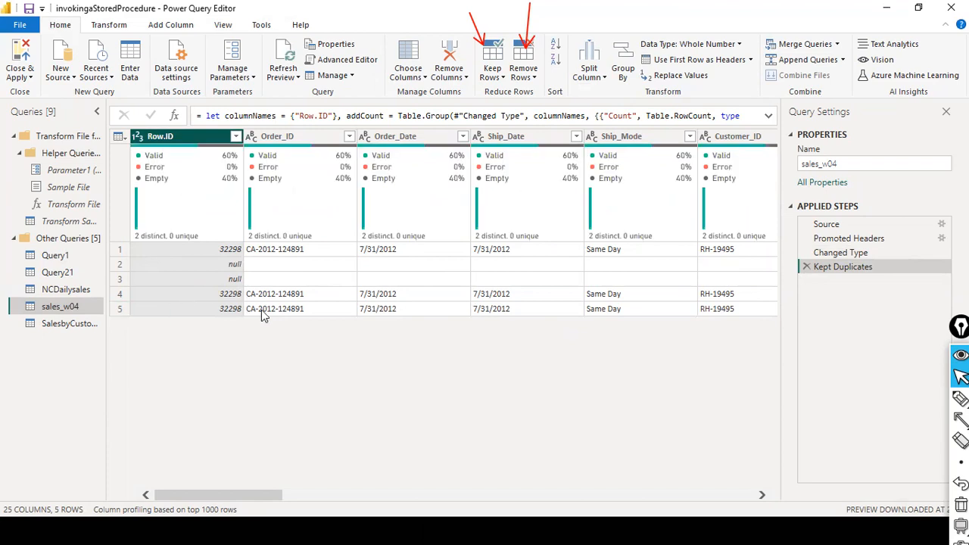
drag(260, 494, 117, 471)
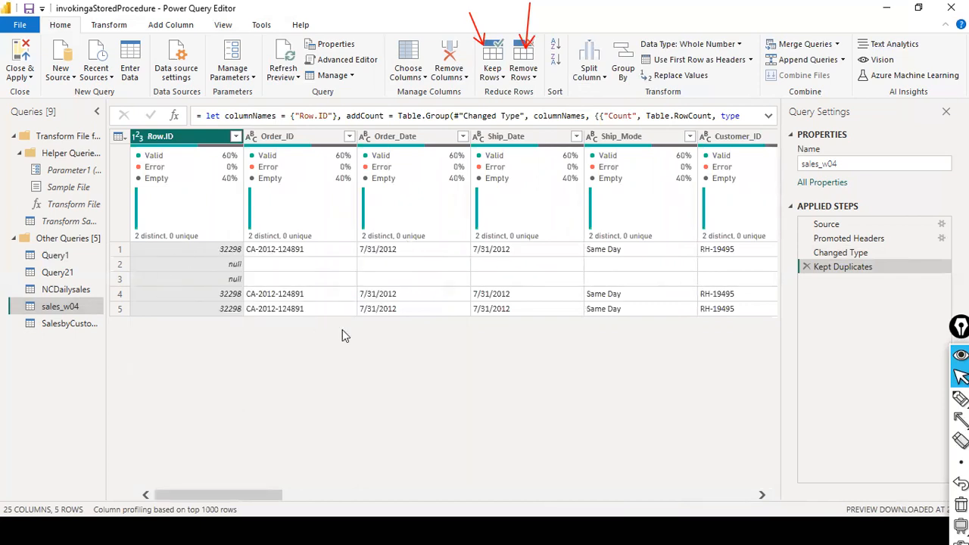
mouse_move(426, 166)
Review the Keep Rows and Remove Rows options without applying anything further.
click(499, 74)
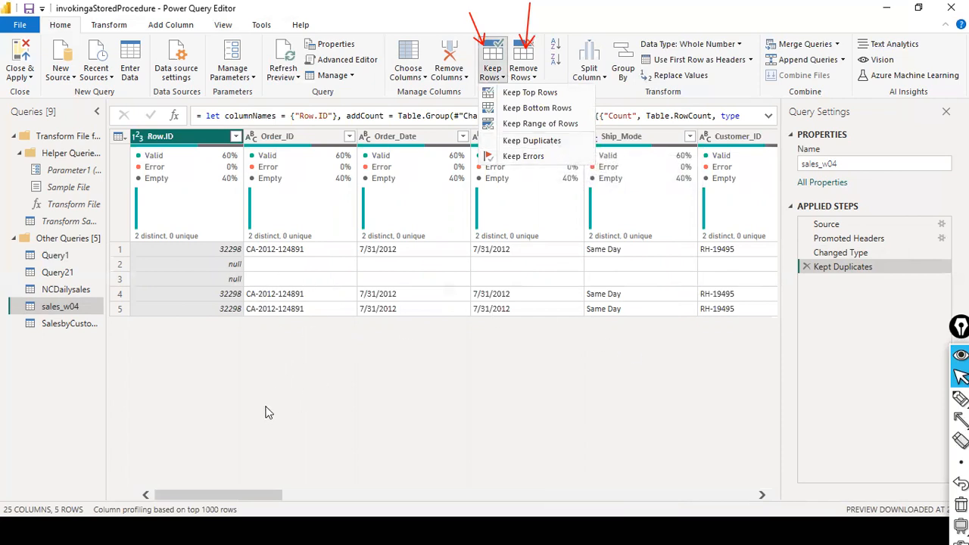
click(182, 496)
drag(201, 496, 703, 501)
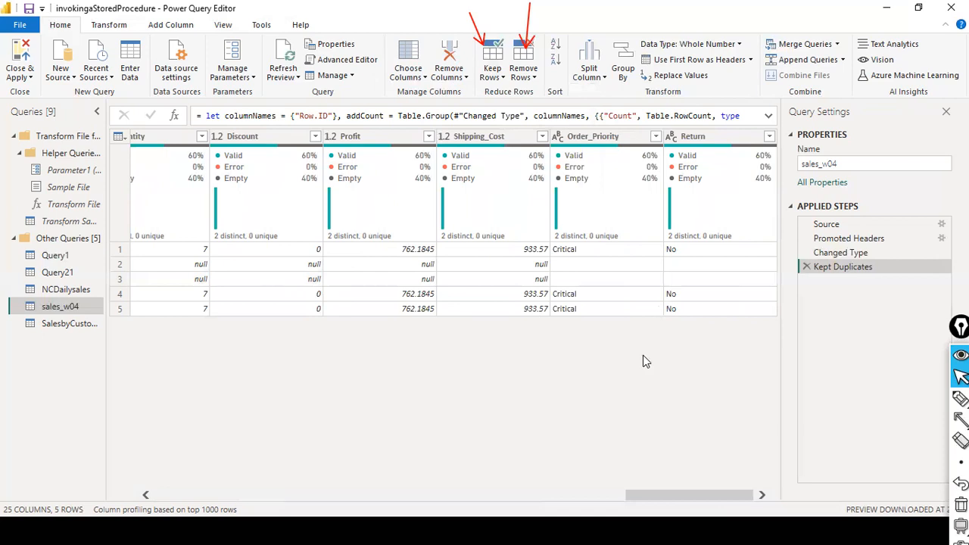
drag(667, 491, 64, 435)
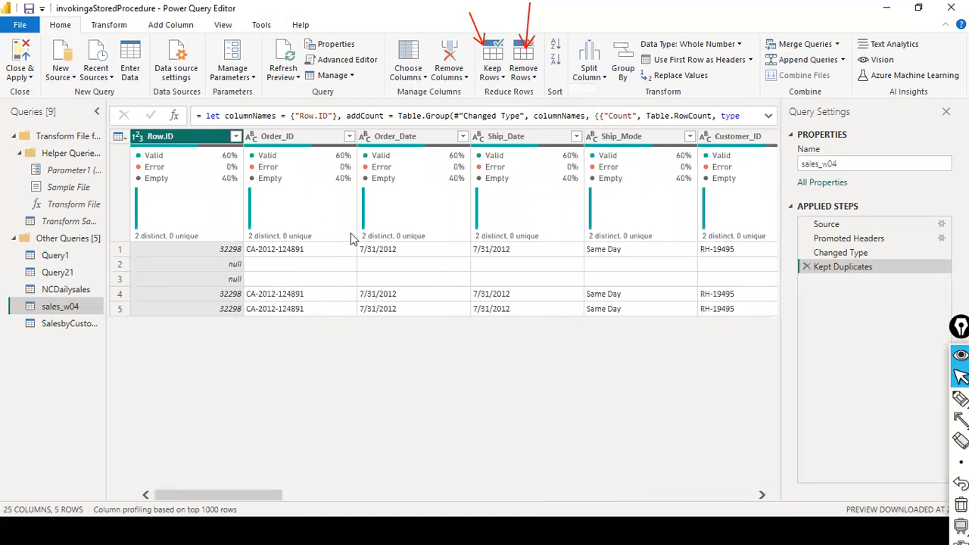
click(535, 79)
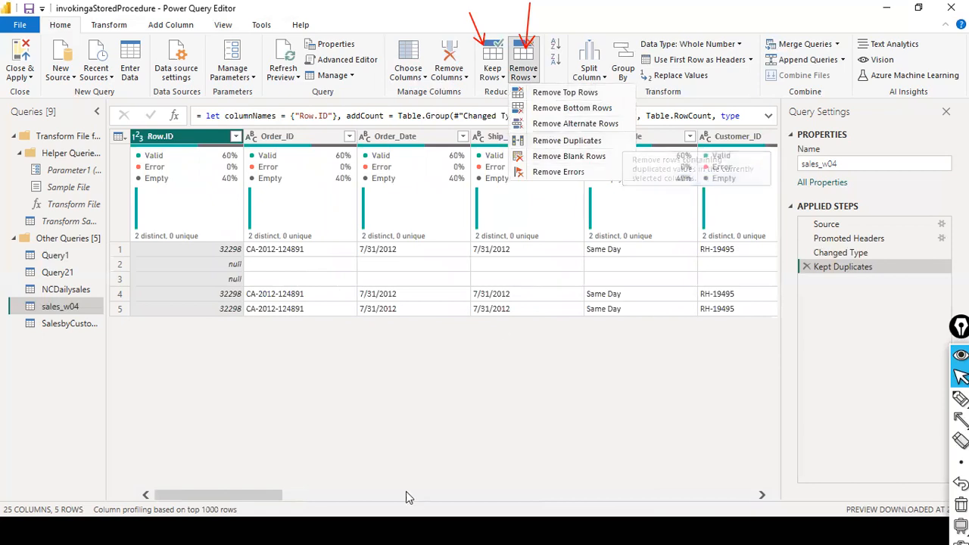
Select all columns and remove duplicate rows, leaving Row.ID 32298 and null.
click(622, 143)
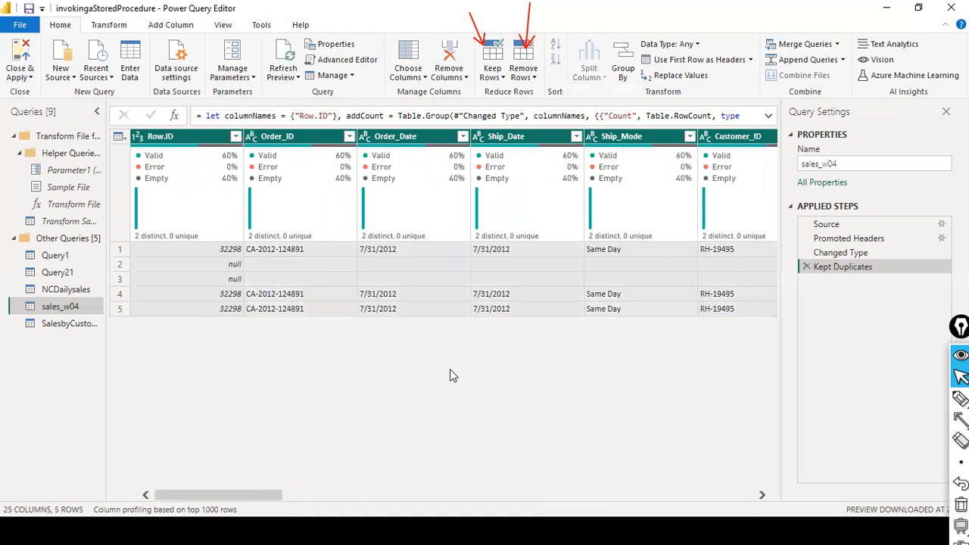
click(535, 79)
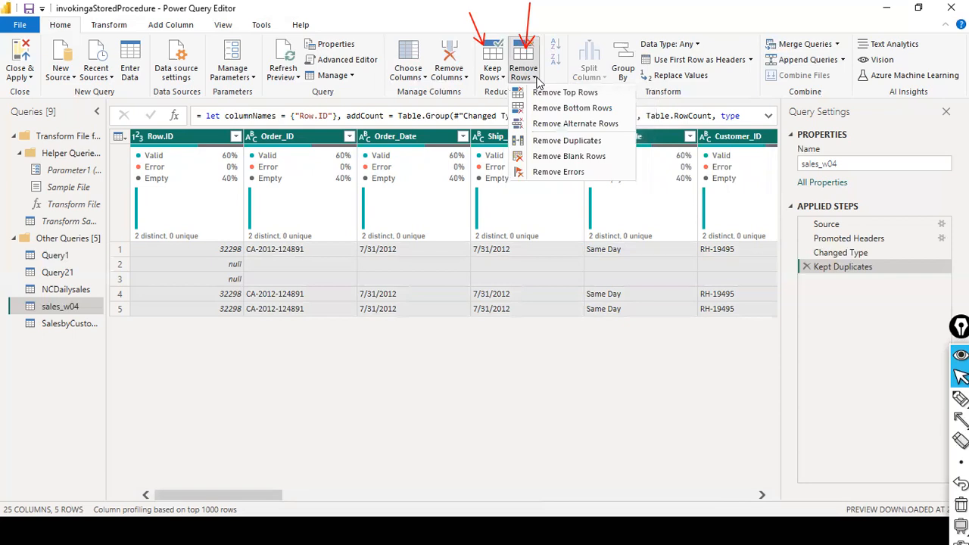
click(561, 143)
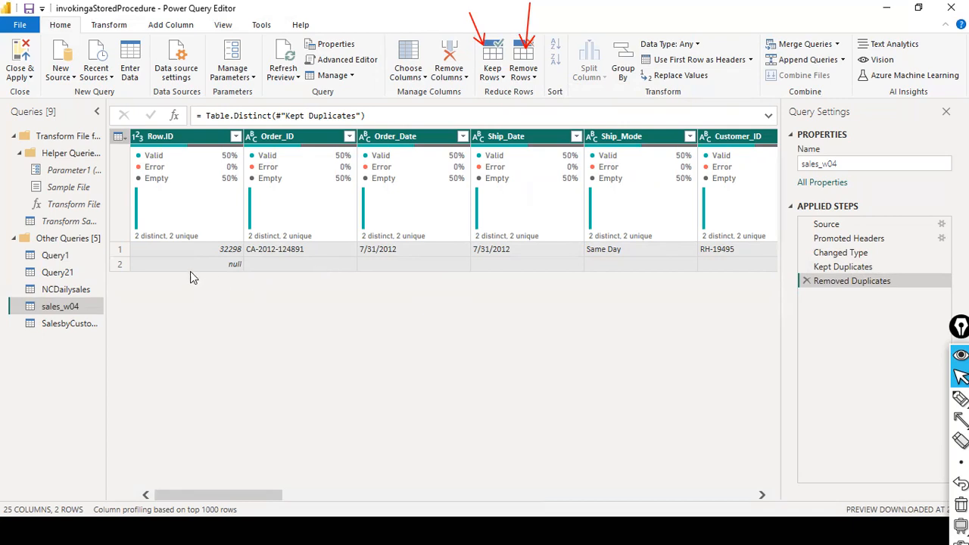
drag(201, 492, 123, 450)
Remove blank rows to leave only Row.ID 32298, then compare the earlier Applied Steps' results.
click(530, 78)
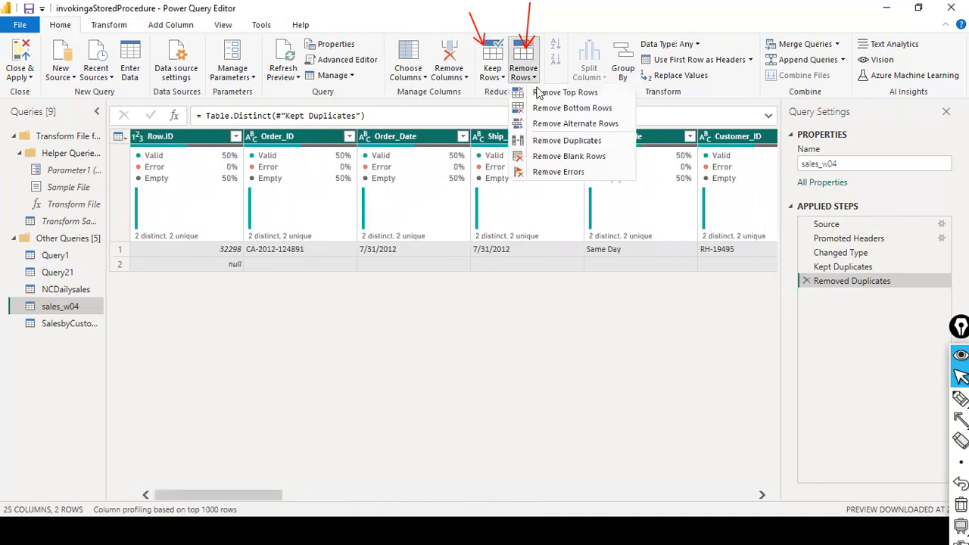
click(580, 156)
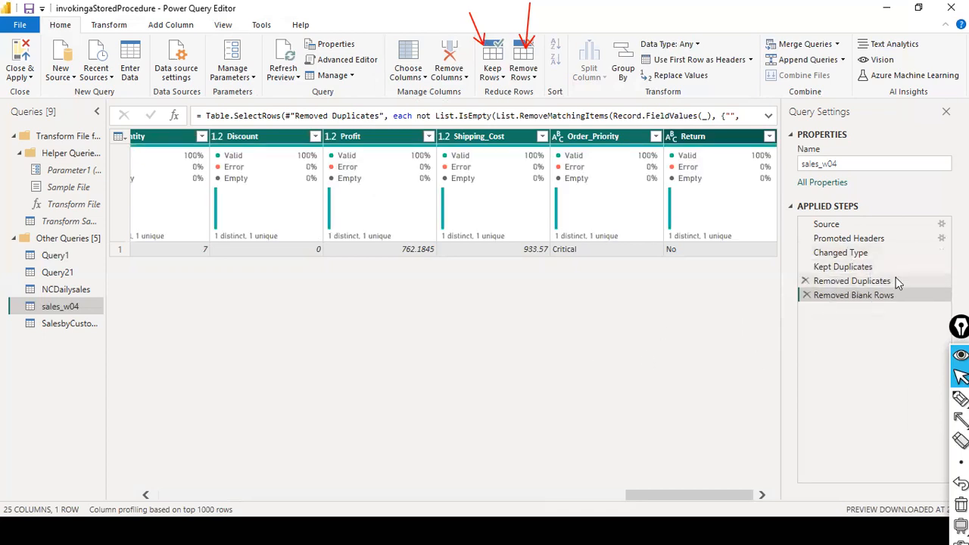
click(838, 283)
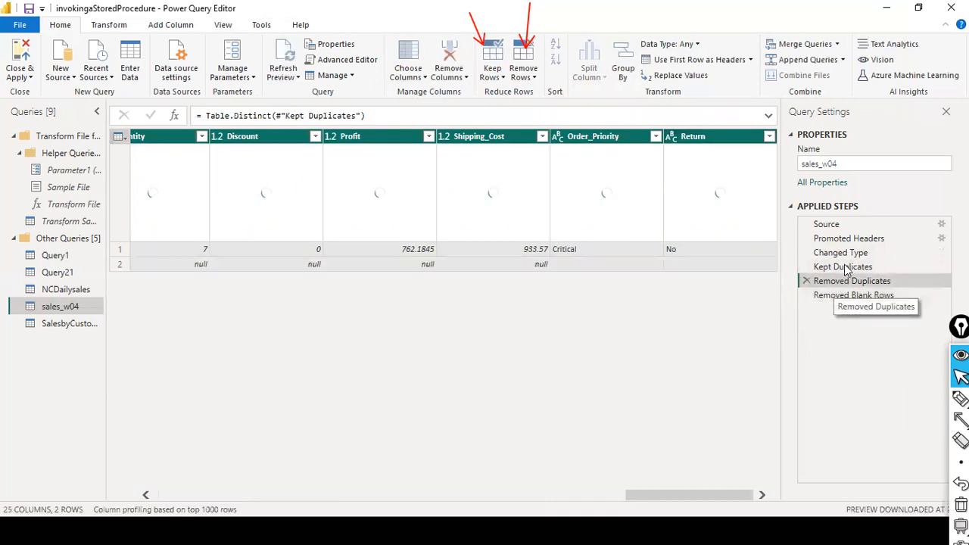
click(838, 278)
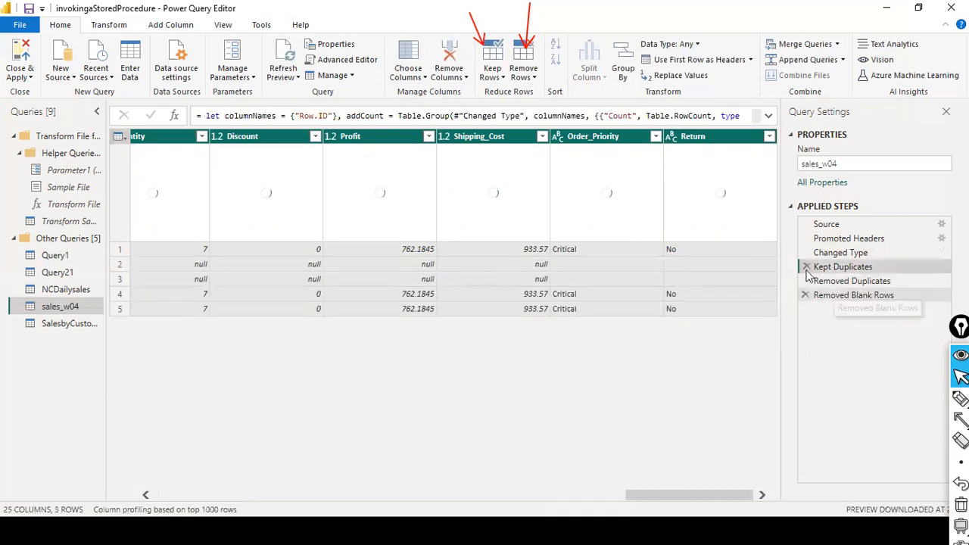
click(836, 294)
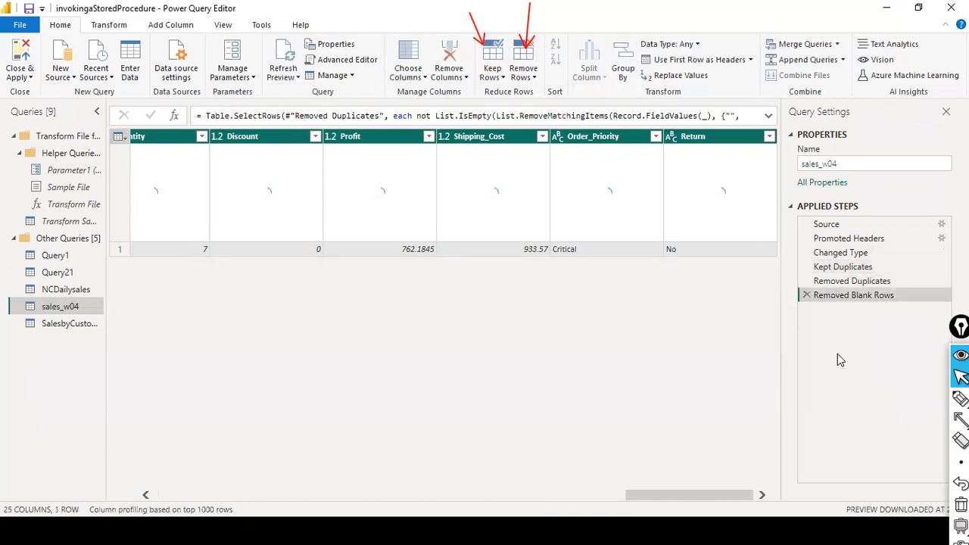
click(960, 419)
drag(840, 378, 841, 304)
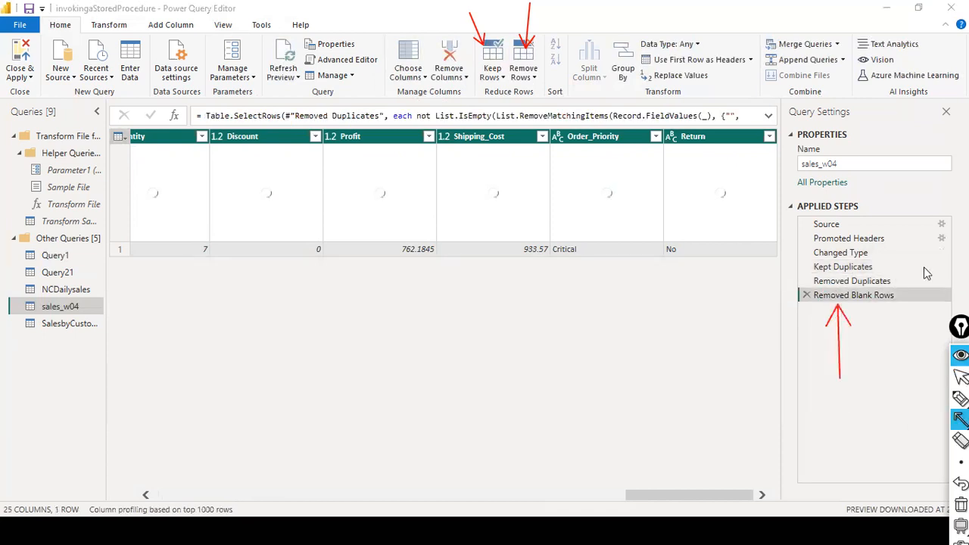
mouse_move(924, 268)
mouse_down()
mouse_move(903, 277)
mouse_move(877, 268)
mouse_up()
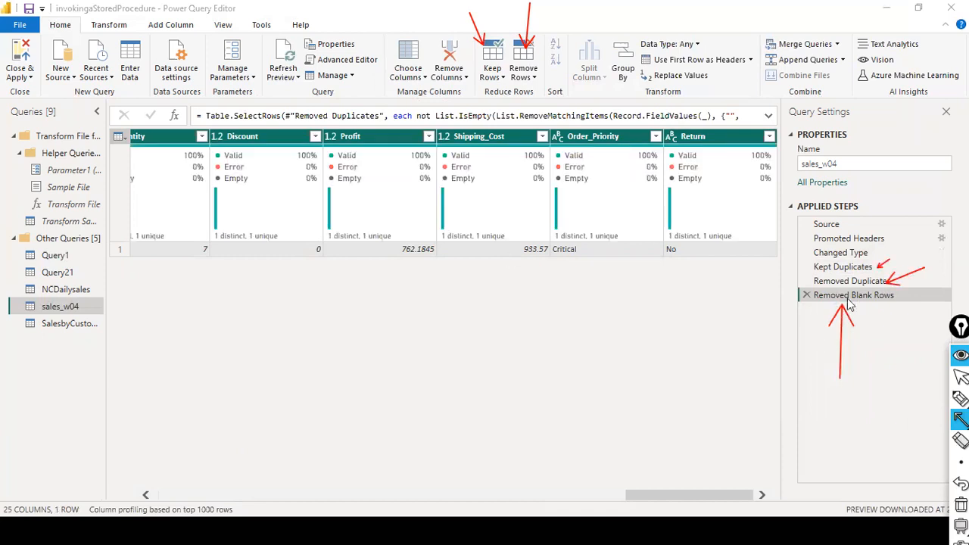
Delete the Removed Blank Rows, Removed Duplicates and Kept Duplicates steps, ending again at Changed Type.
right_click(806, 299)
click(806, 296)
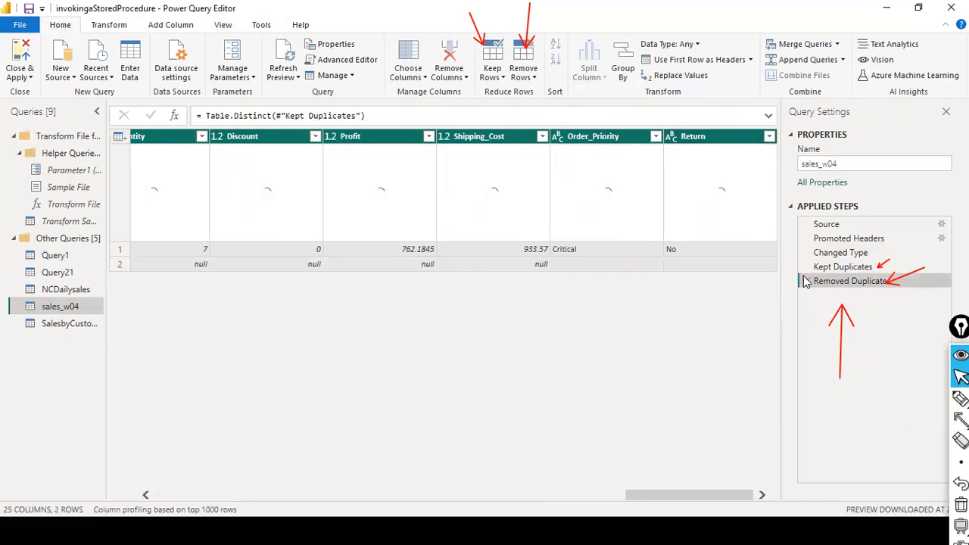
click(806, 281)
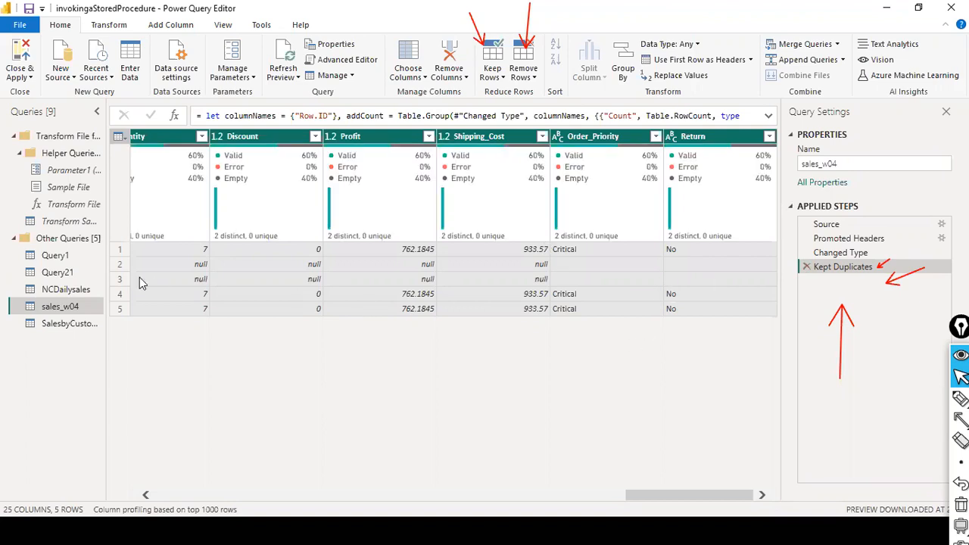
click(806, 267)
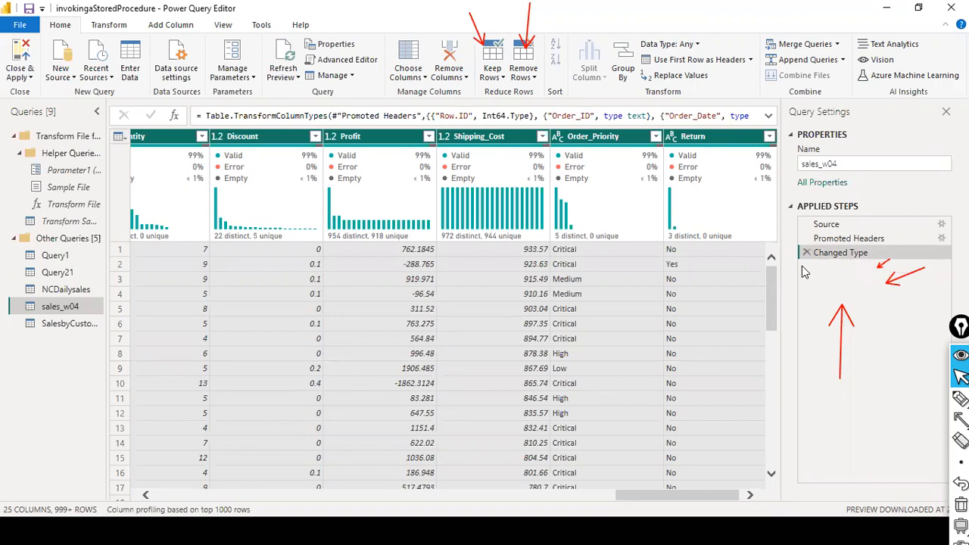
key(ctrl+shift+7)
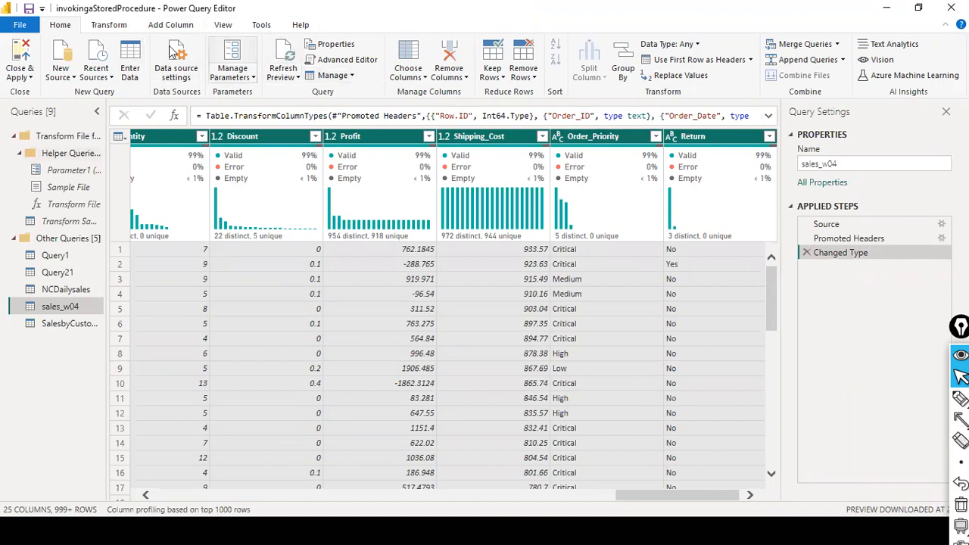
Count the table's rows with Transform > Count Rows and select the 25004 result.
click(117, 26)
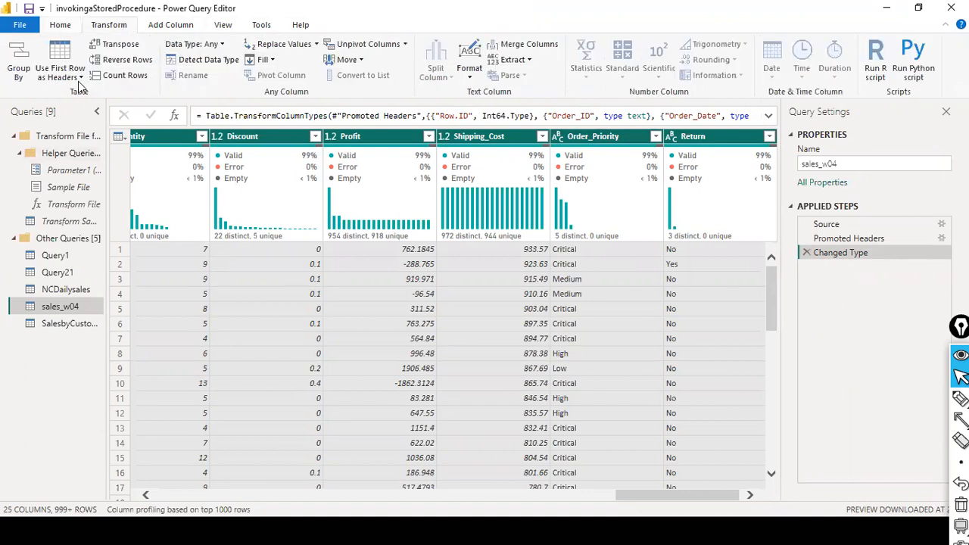
click(80, 77)
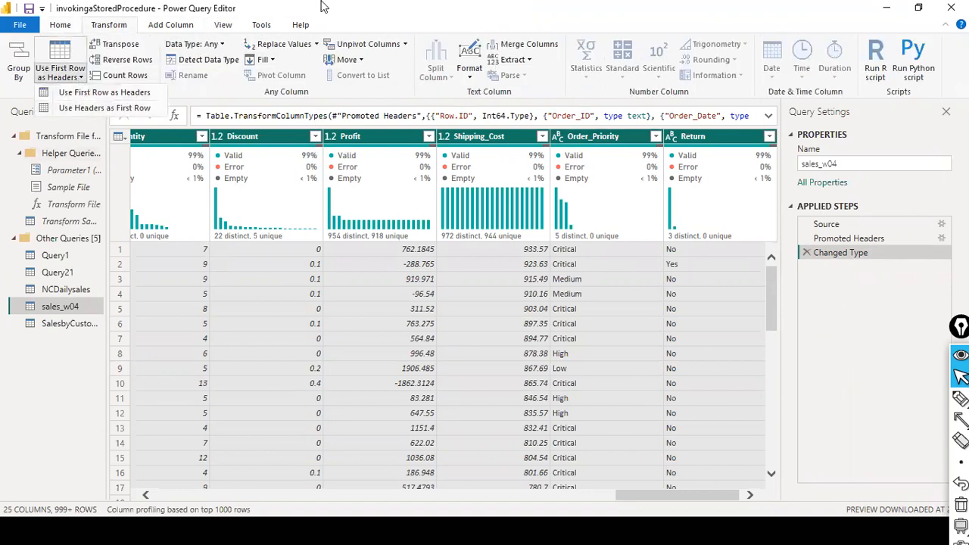
click(121, 75)
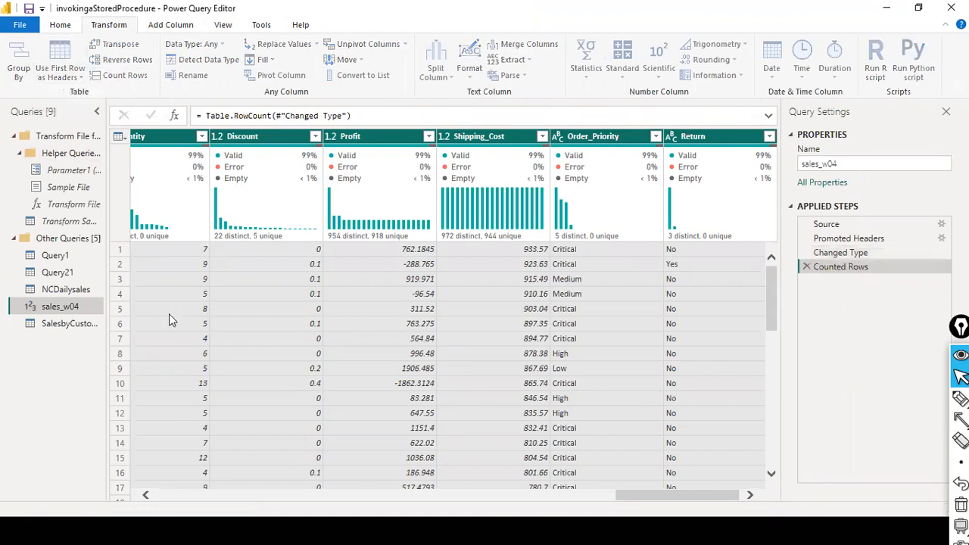
drag(132, 150, 105, 146)
key(ctrl+c)
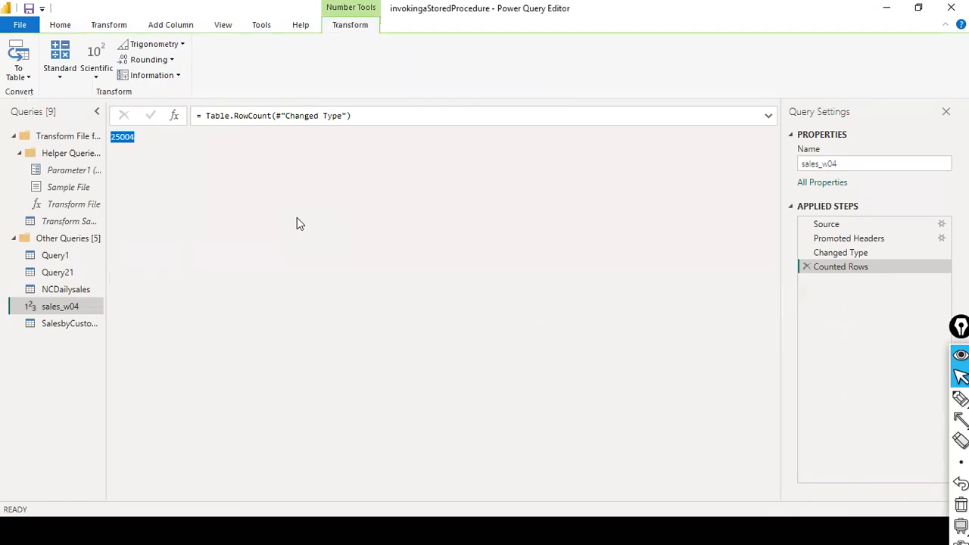
key(super)
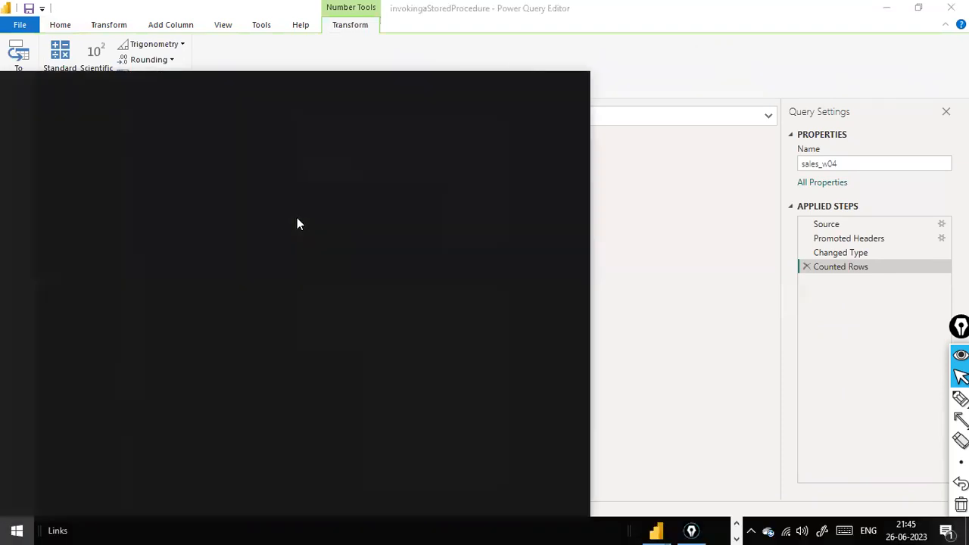
Launch Notepad and paste the row count 25004 into a new note.
text(notepad)
key(Return)
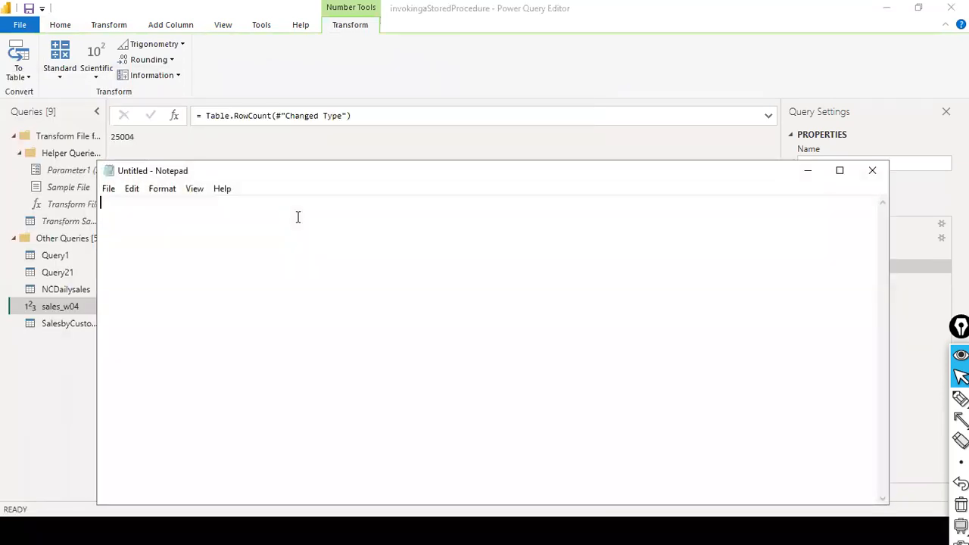
key(ctrl+v)
Back in Power Query Editor, delete the Counted Rows step from sales_w04.
key(alt+Tab)
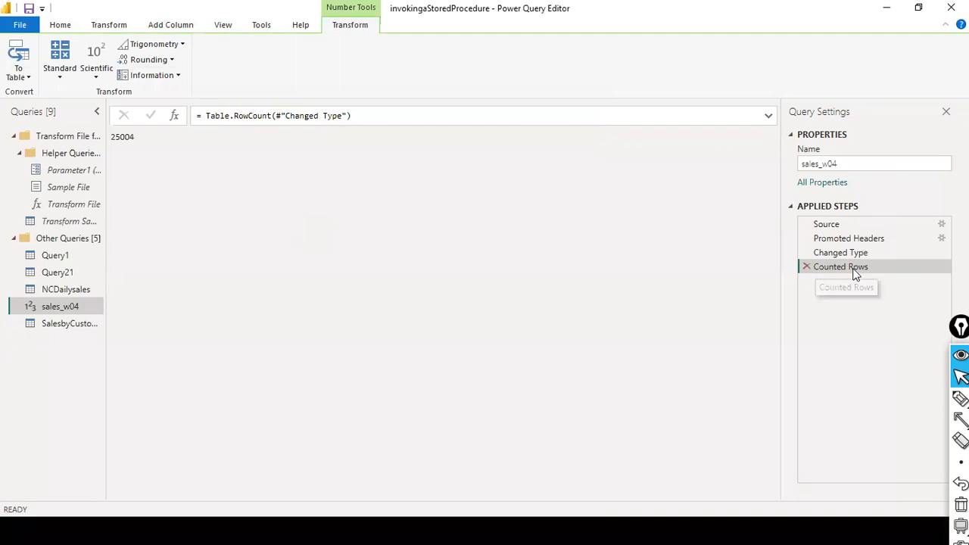
click(122, 137)
click(807, 266)
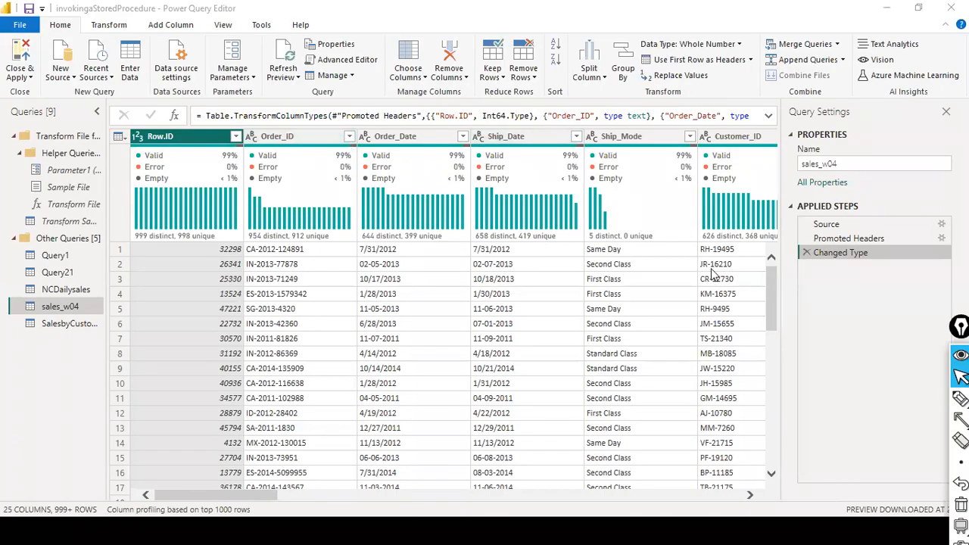
key(alt+Tab)
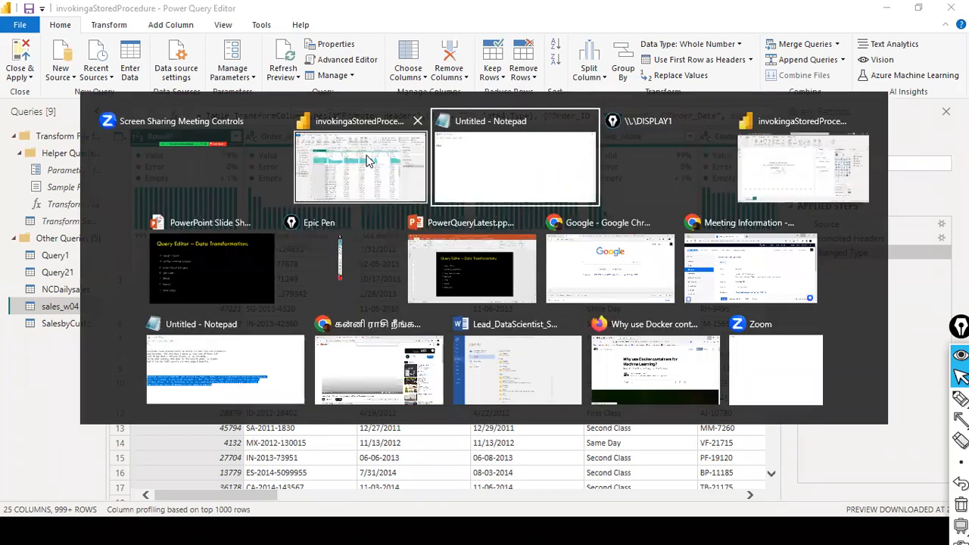
key(alt+Tab)
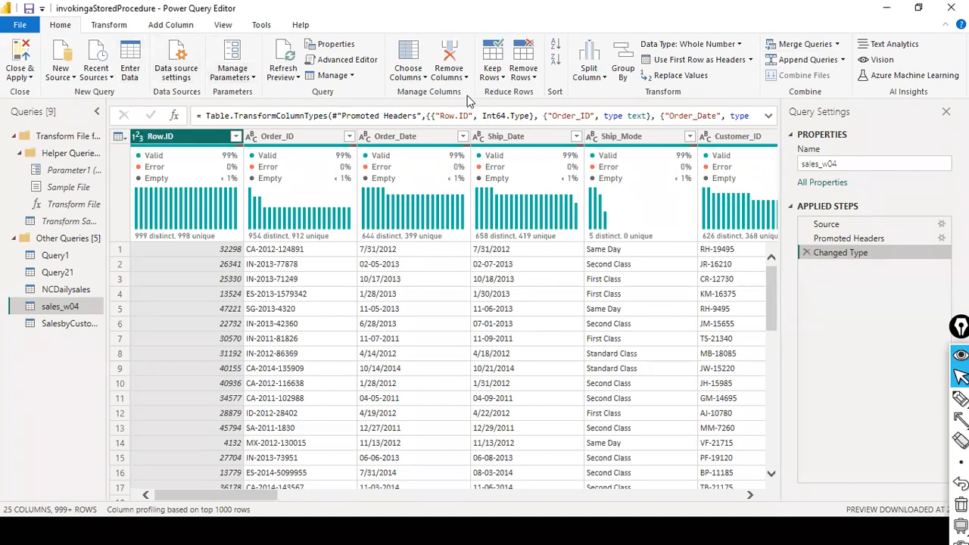
click(493, 76)
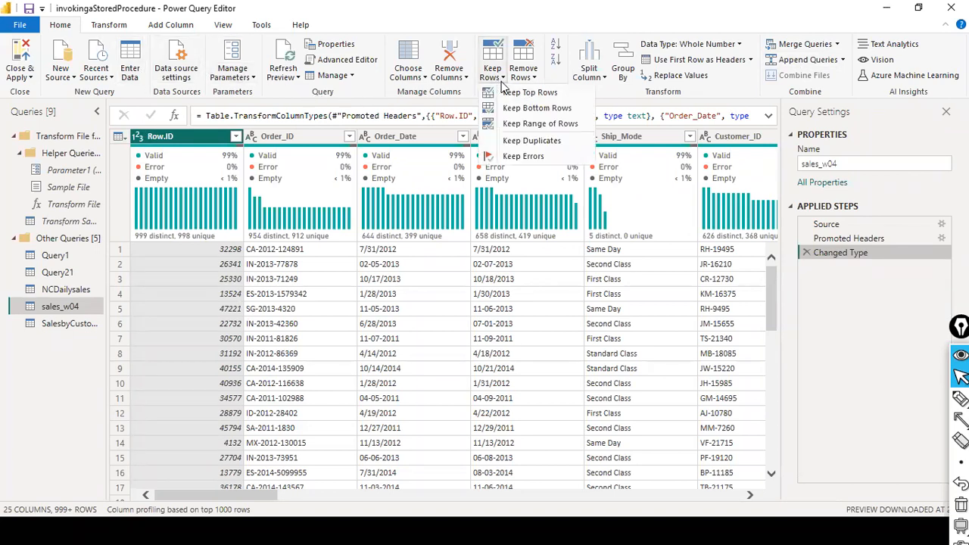
Reapply Keep Duplicates on Row.ID to leave 5 rows, glancing at the Notepad note in between.
click(547, 142)
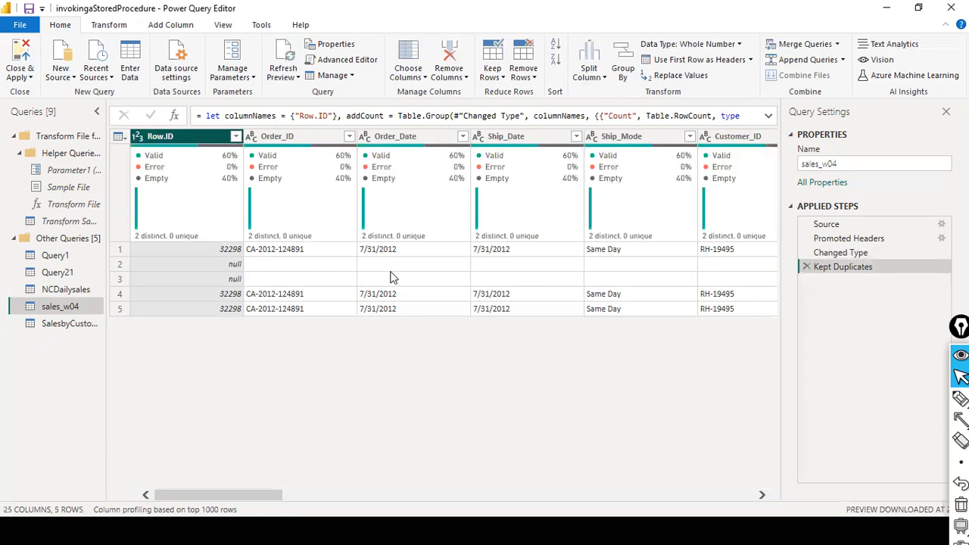
key(alt+Tab)
key(alt+Tab)
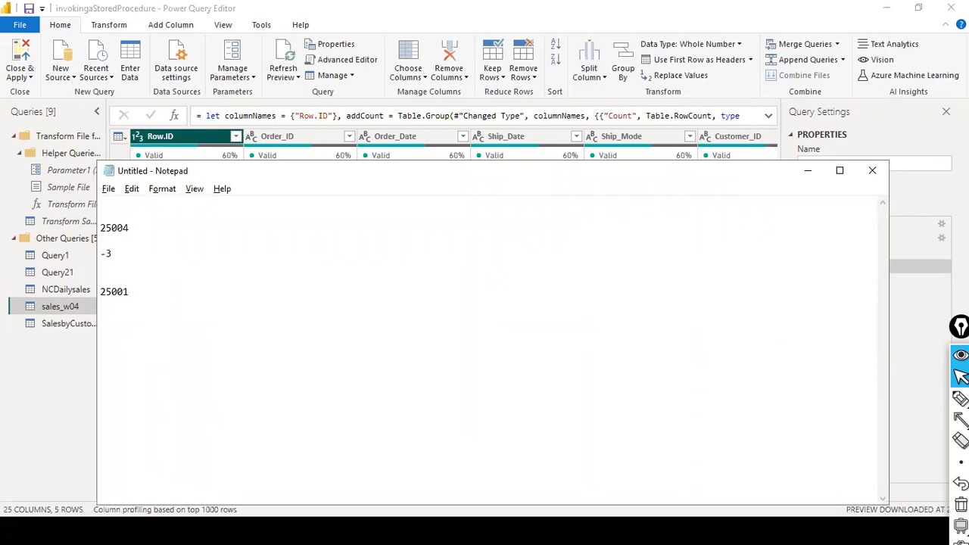
key(alt+Tab)
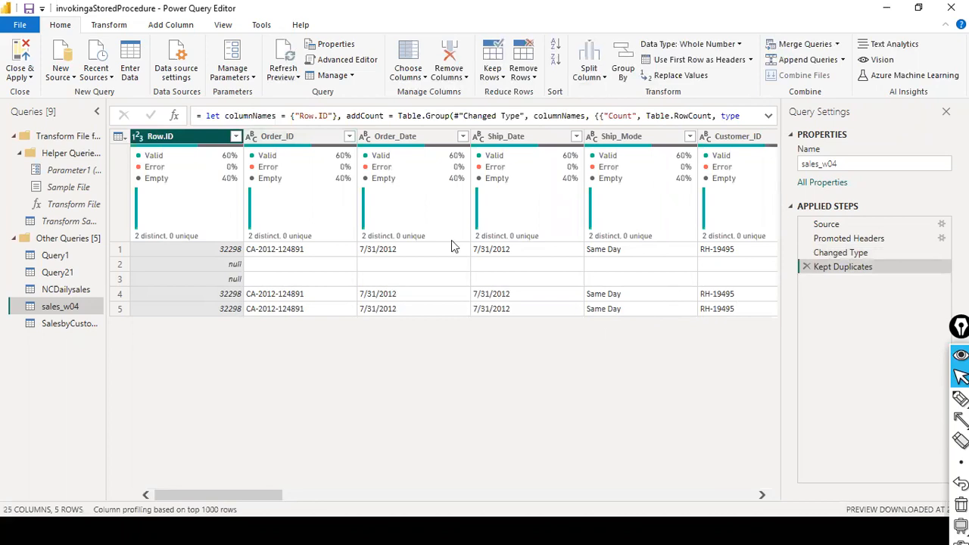
Delete the Kept Duplicates step so sales_w04 ends at Changed Type again.
click(807, 268)
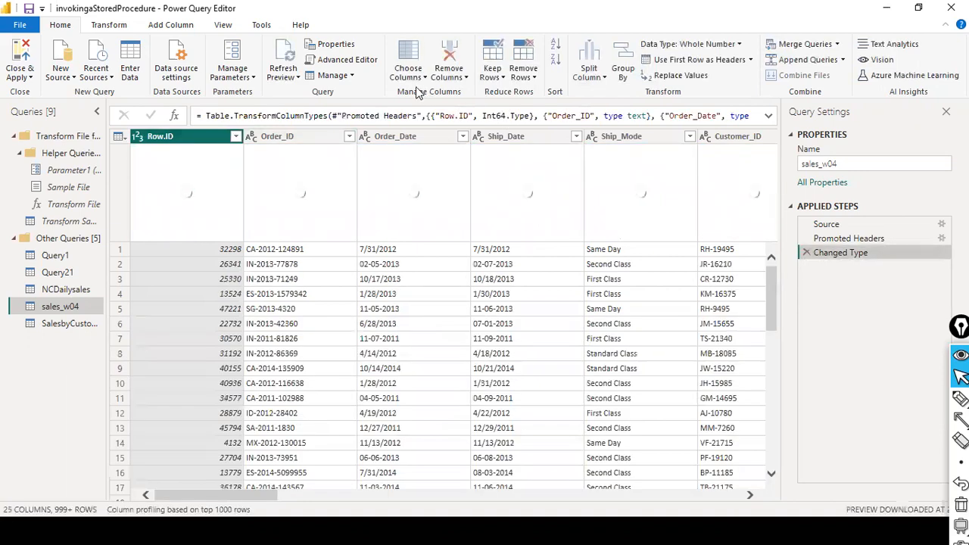
click(503, 79)
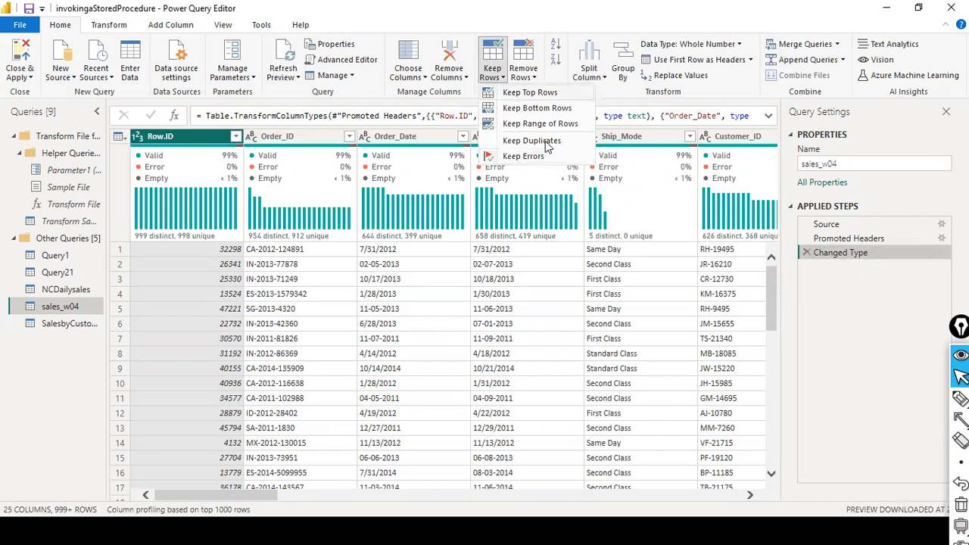
click(487, 95)
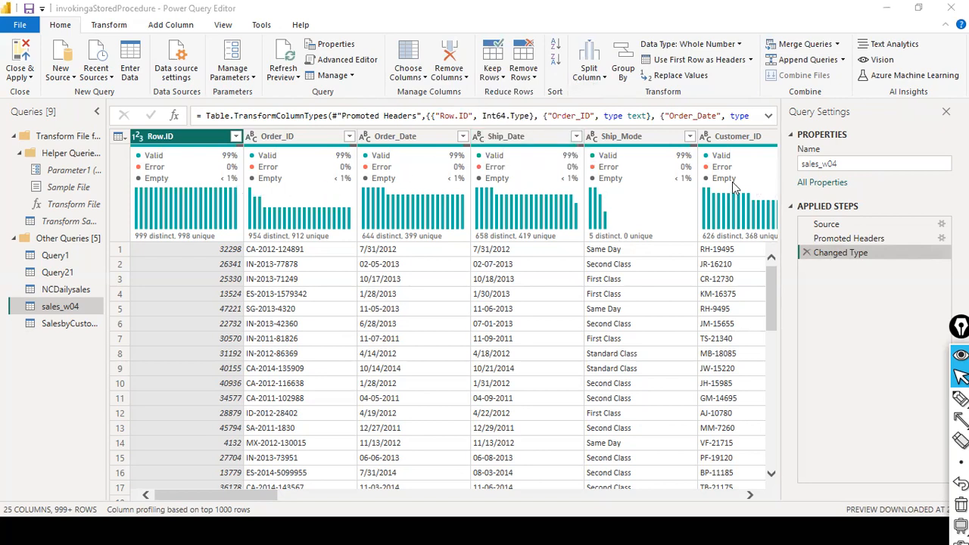
Compare the options in the Keep Rows and Remove Rows dropdowns.
click(500, 76)
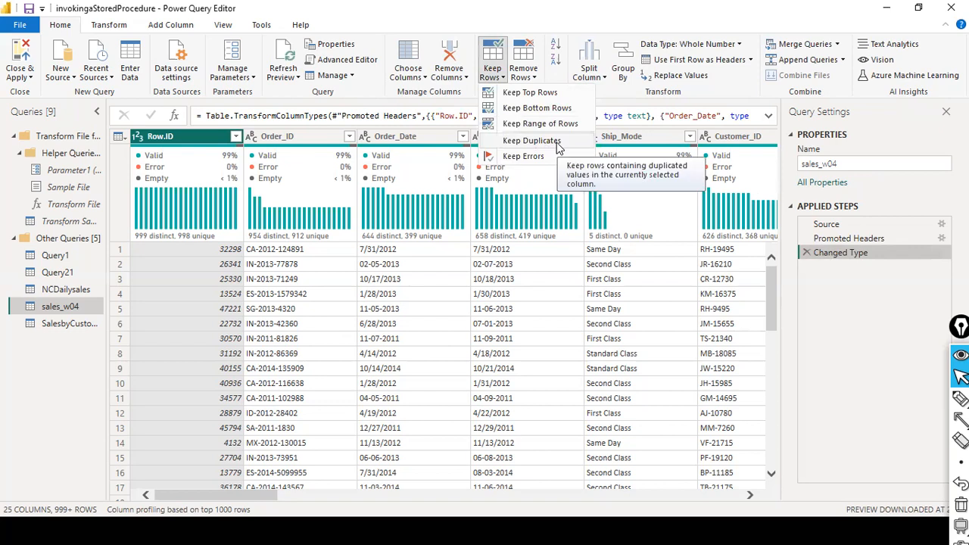
click(555, 75)
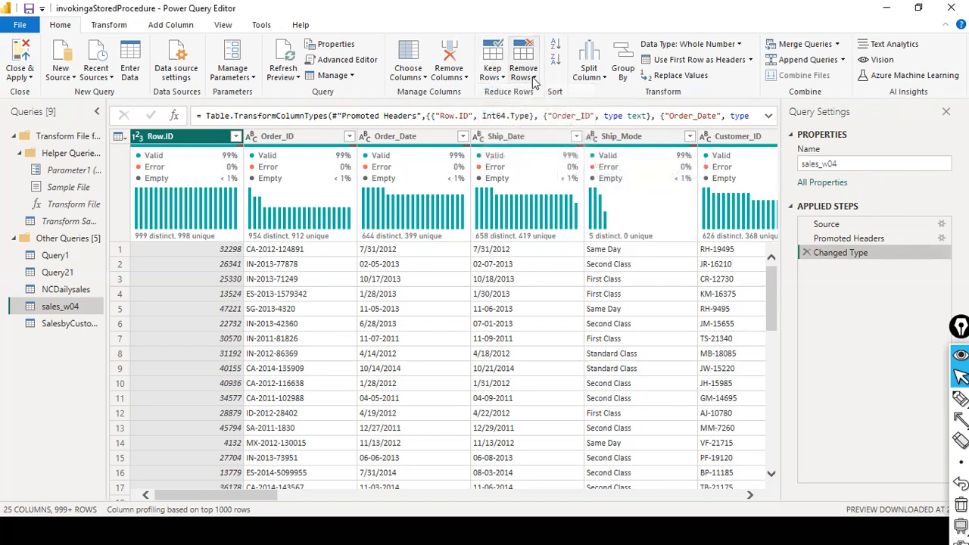
click(534, 79)
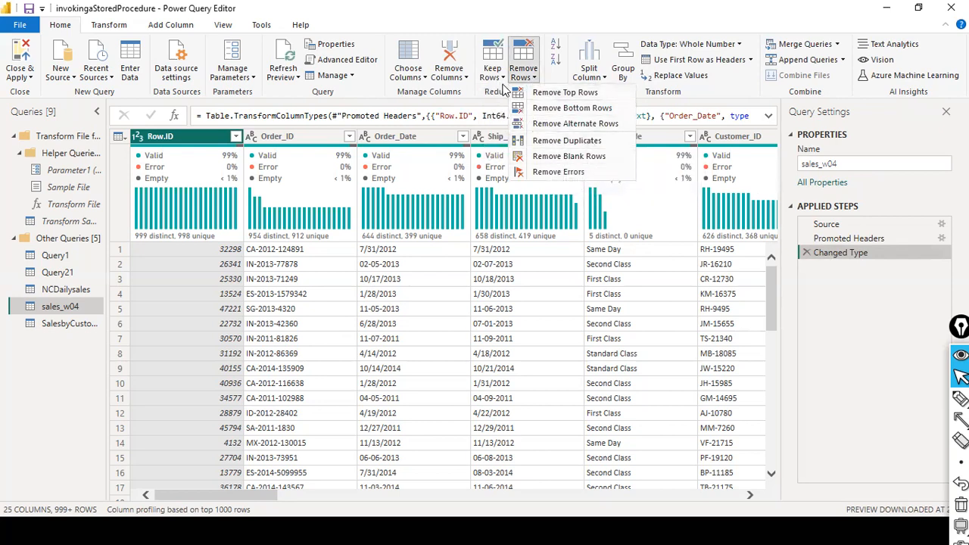
click(501, 82)
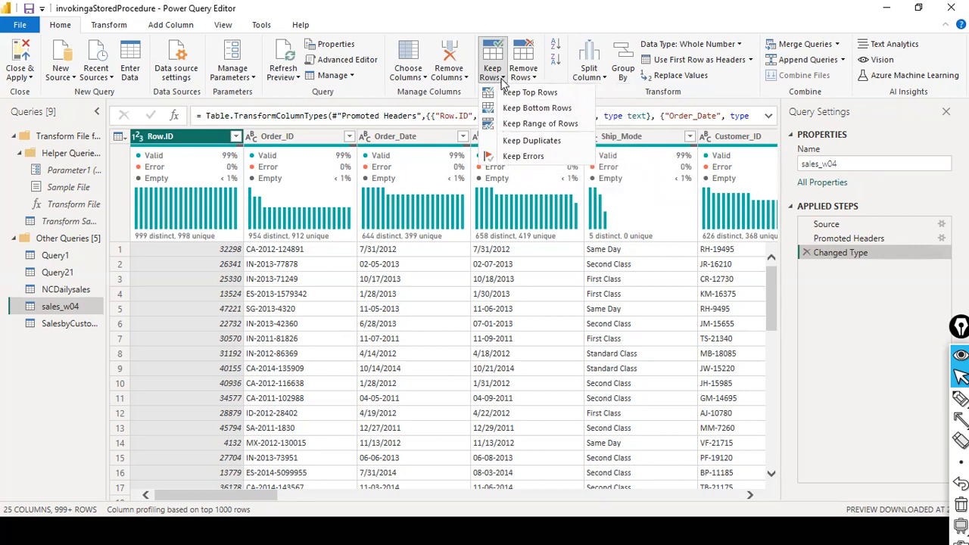
click(534, 77)
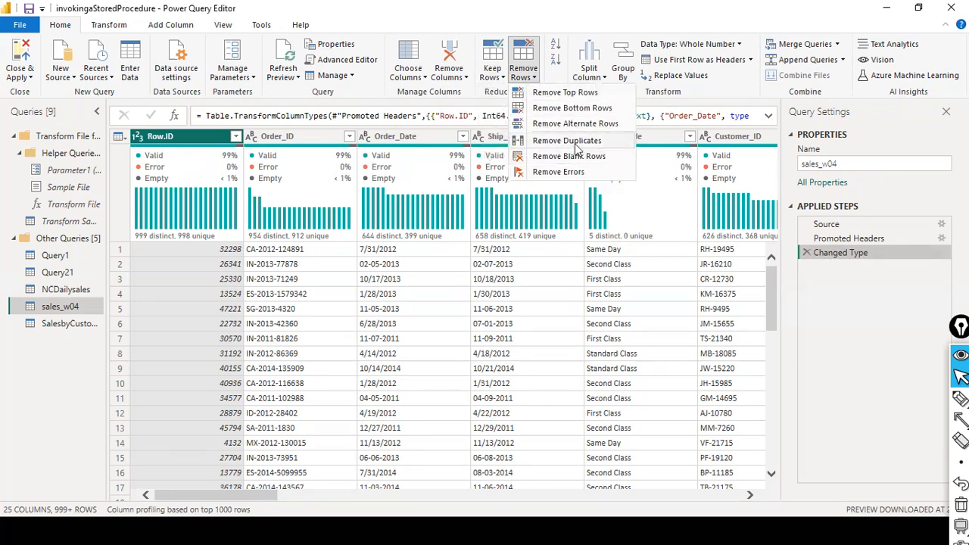
click(503, 80)
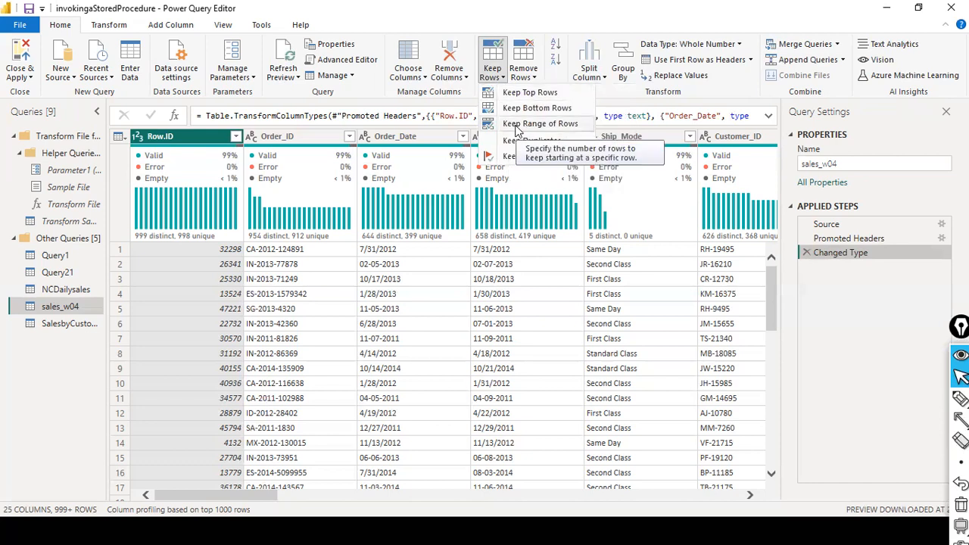
key(alt+Tab)
key(alt+Tab)
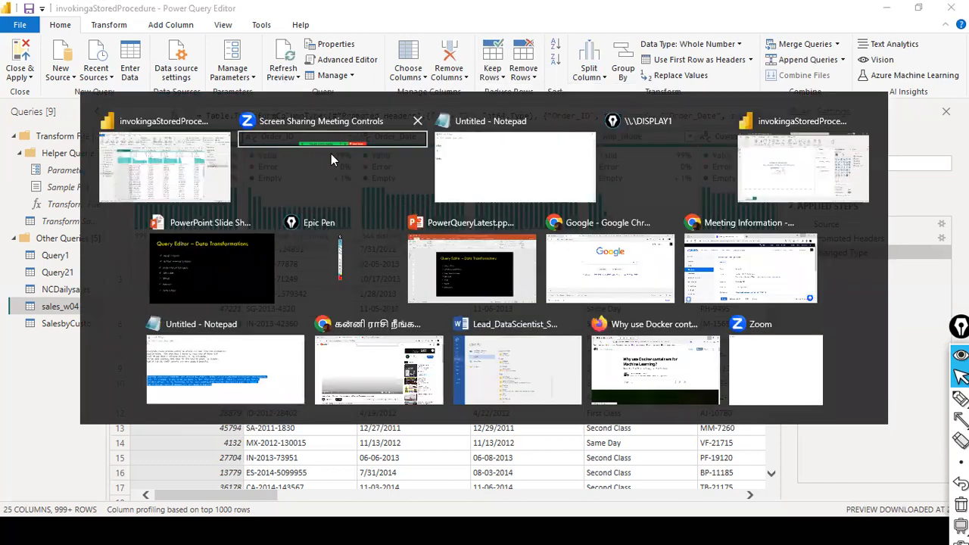
Review the Notepad tally entries 25004, -3 and 25001.
drag(140, 251, 65, 253)
drag(195, 231, 86, 238)
double_click(112, 228)
click(130, 232)
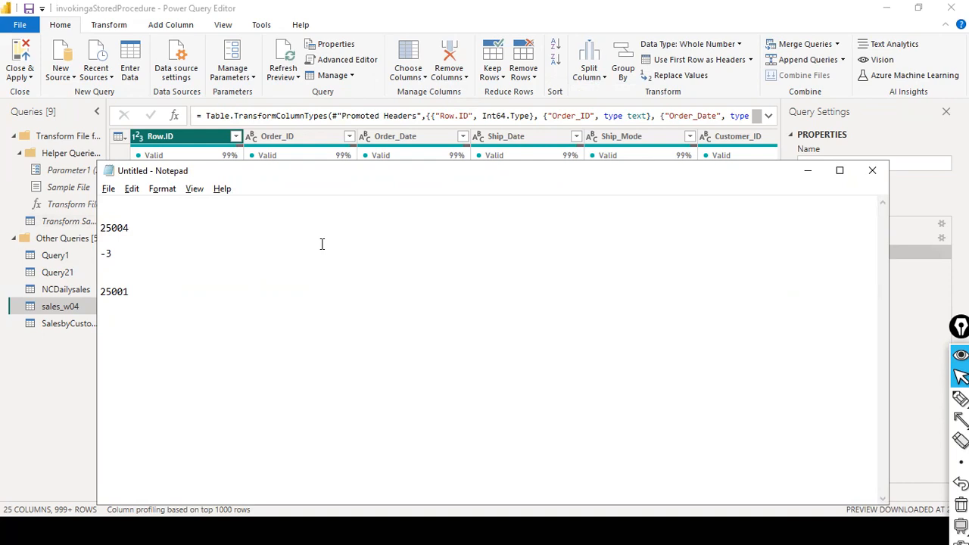
key(alt+Tab)
mouse_move(321, 232)
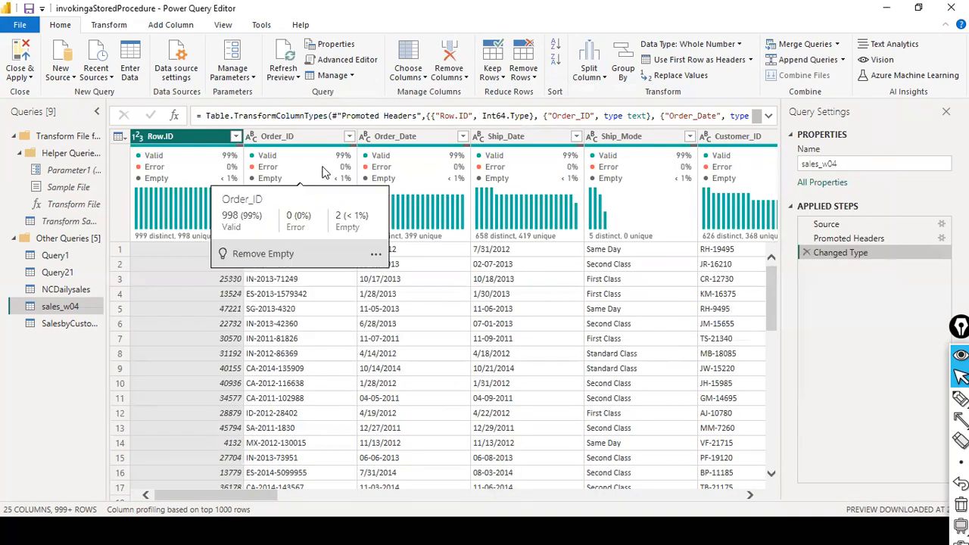
key(alt+Tab)
Add a 1 on the line below -3 in the Notepad tally.
click(127, 266)
text(1)
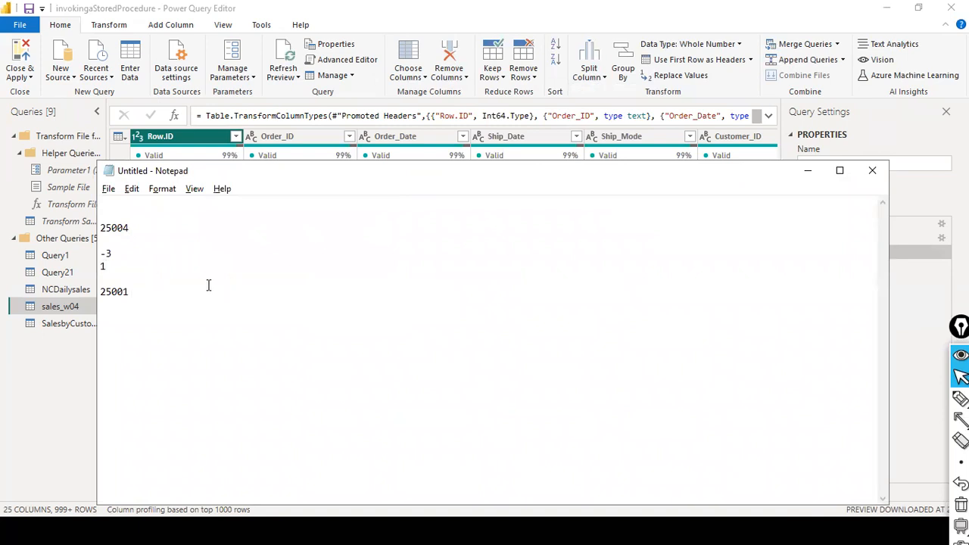
double_click(115, 271)
click(140, 308)
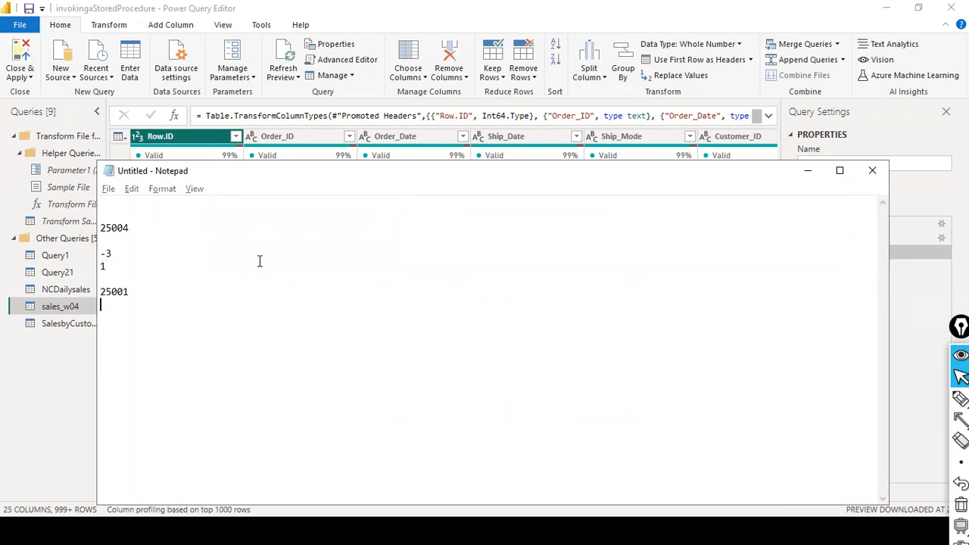
click(400, 151)
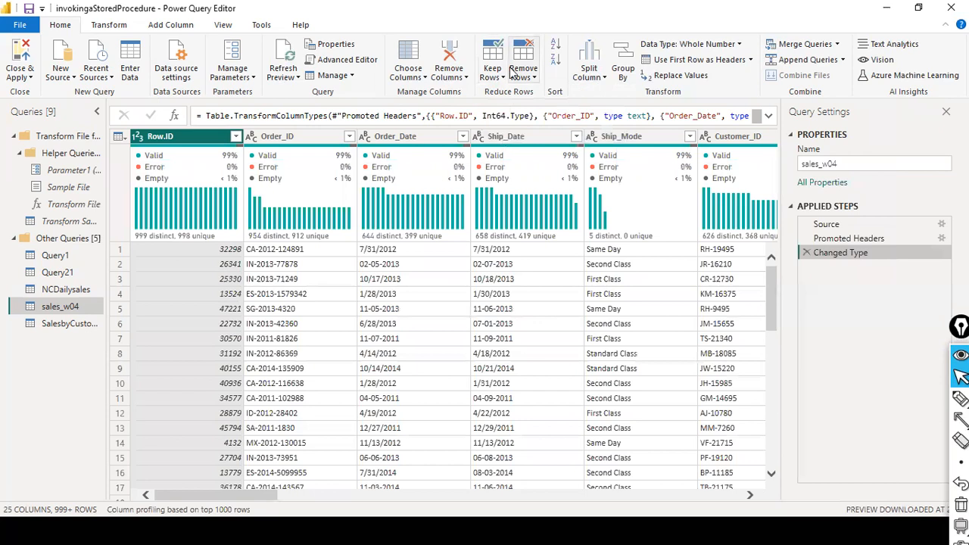
Remove blank rows from sales_w04 and count the remaining rows.
click(533, 76)
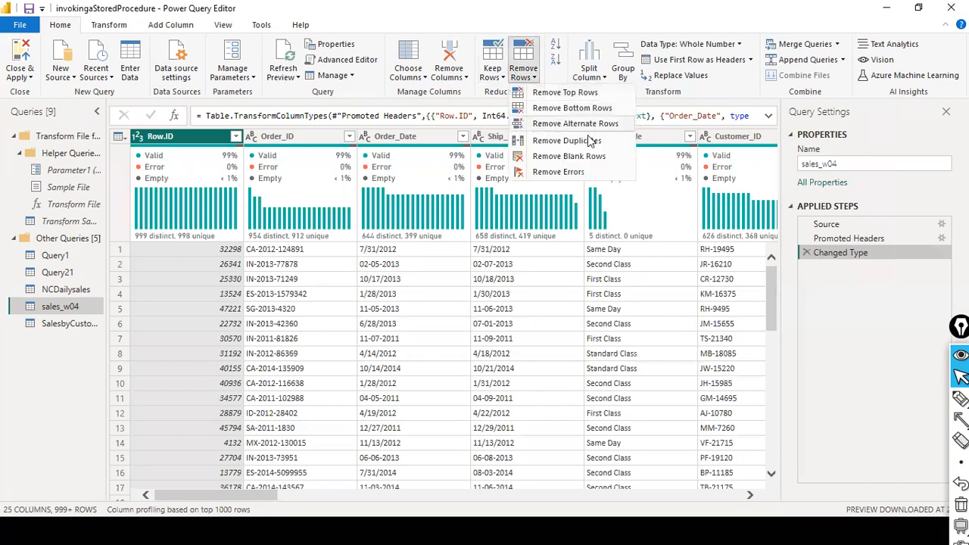
click(577, 158)
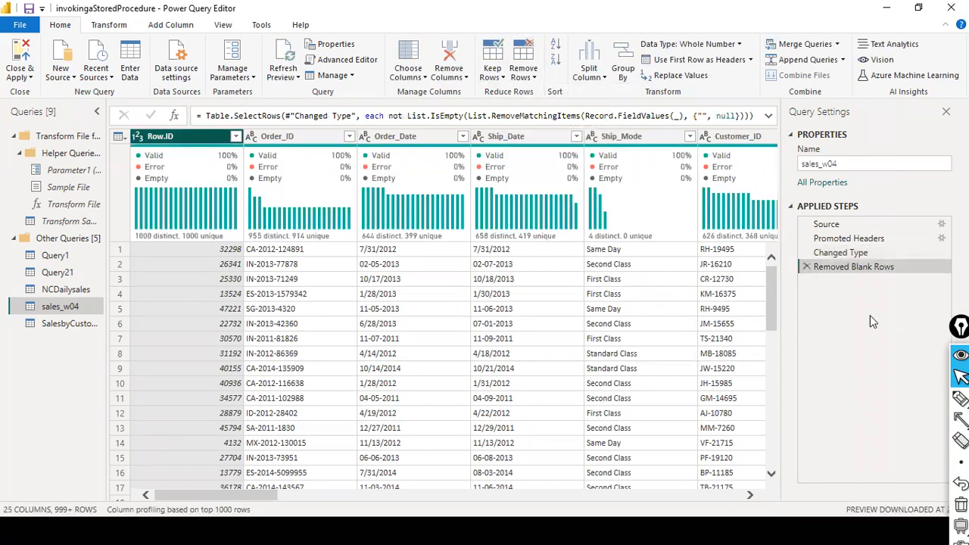
click(109, 24)
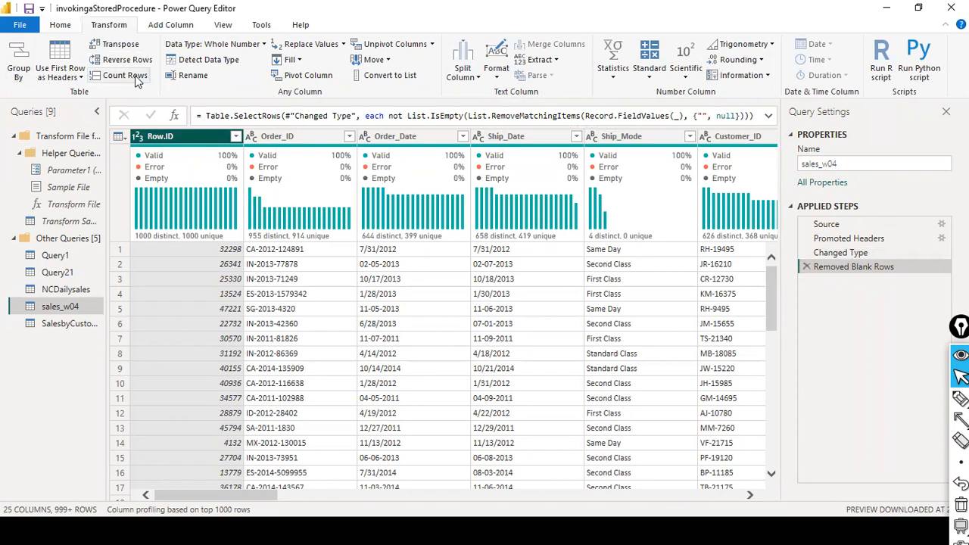
click(137, 79)
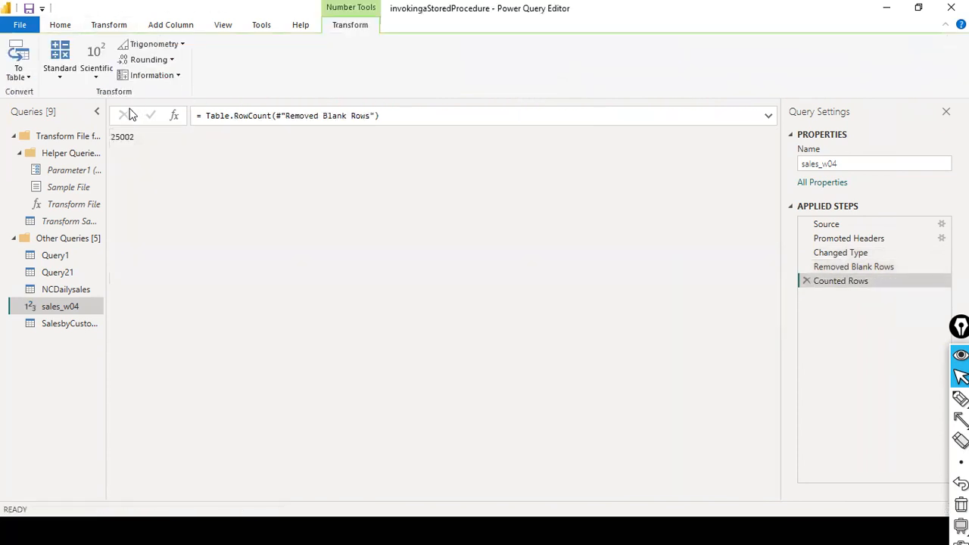
Change the Notepad total to 25002 and delete the Counted Rows step.
key(alt+Tab)
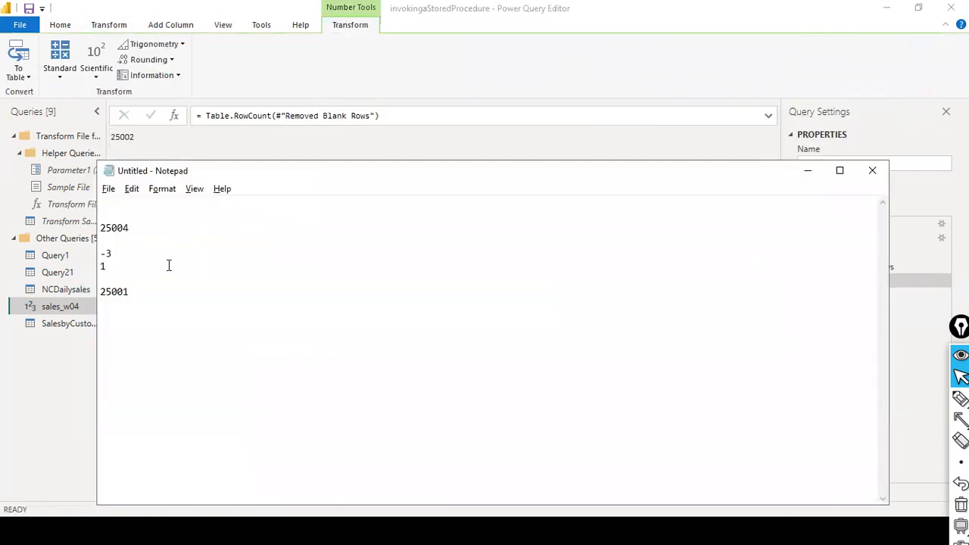
key(BackSpace)
text(2)
click(202, 143)
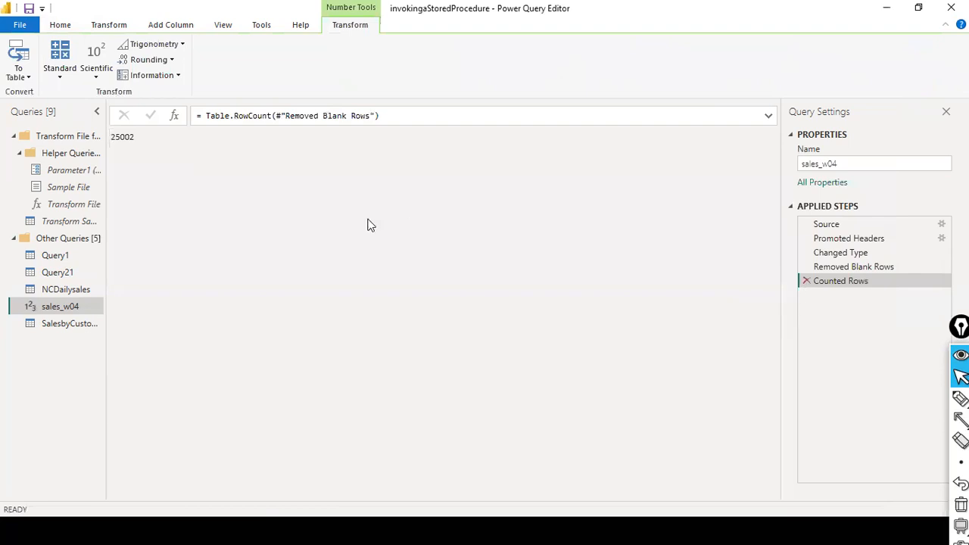
double_click(121, 137)
click(806, 281)
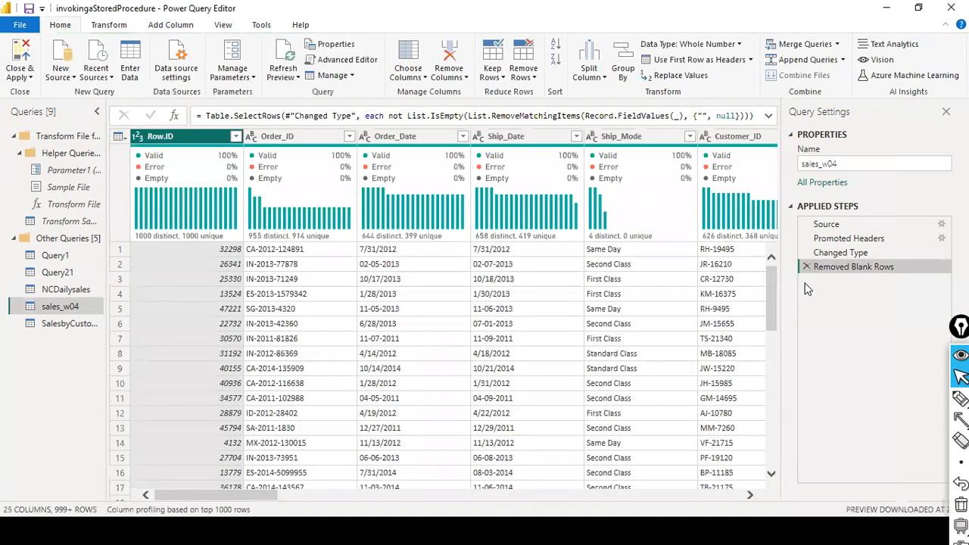
Remove duplicate rows from sales_w04 based on the Row.ID column.
mouse_move(295, 174)
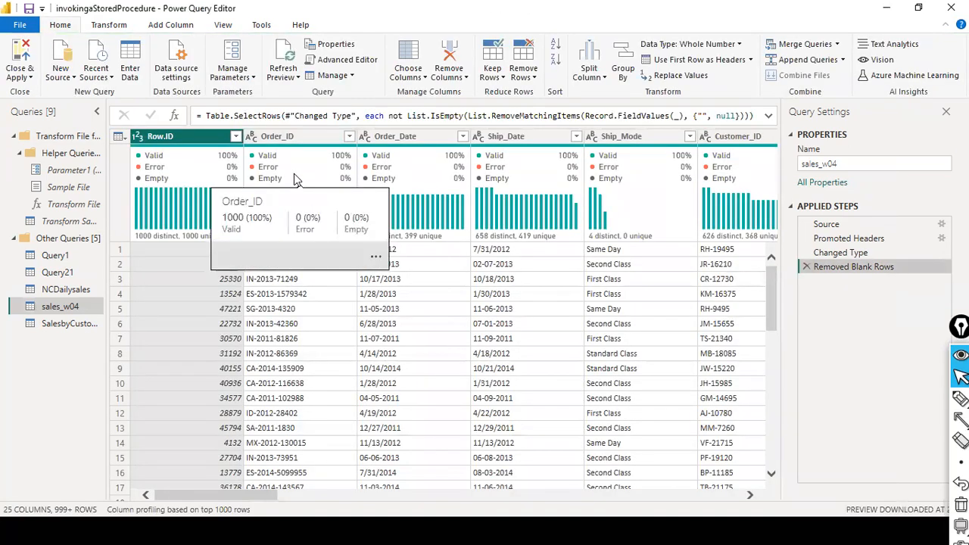
key(alt+Tab)
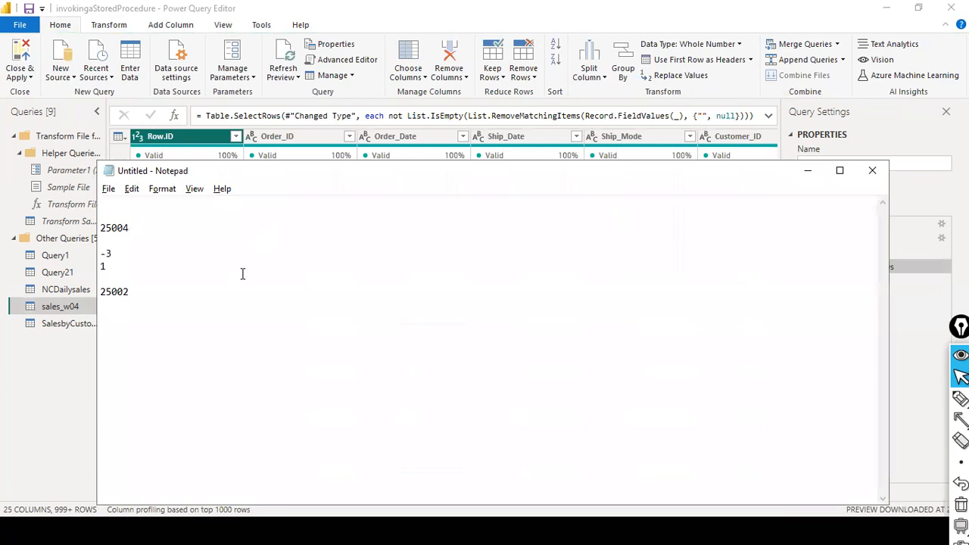
key(alt+Tab)
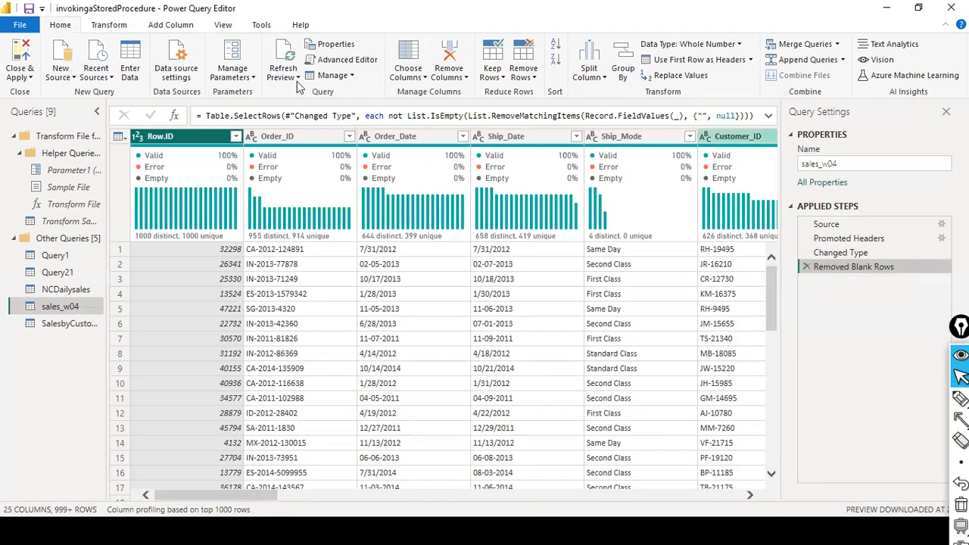
click(533, 78)
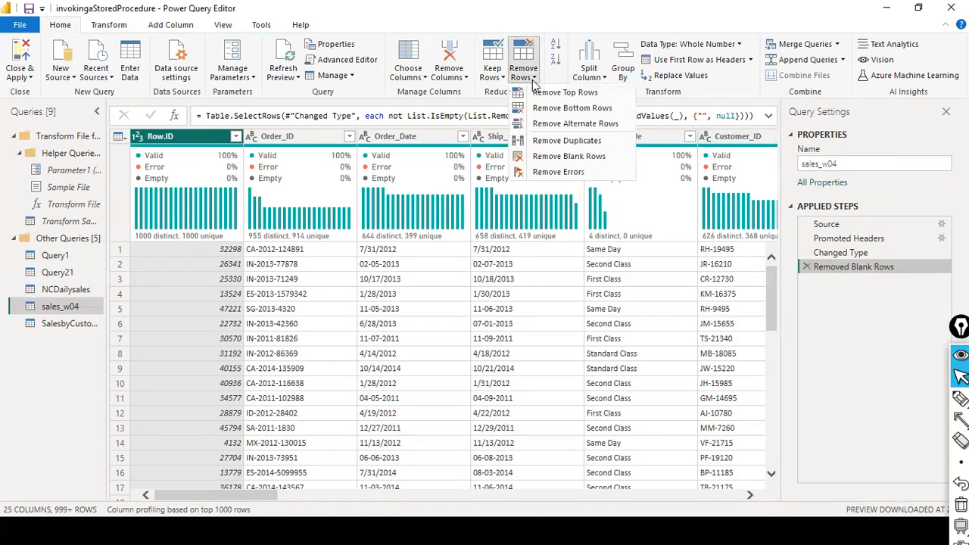
click(560, 141)
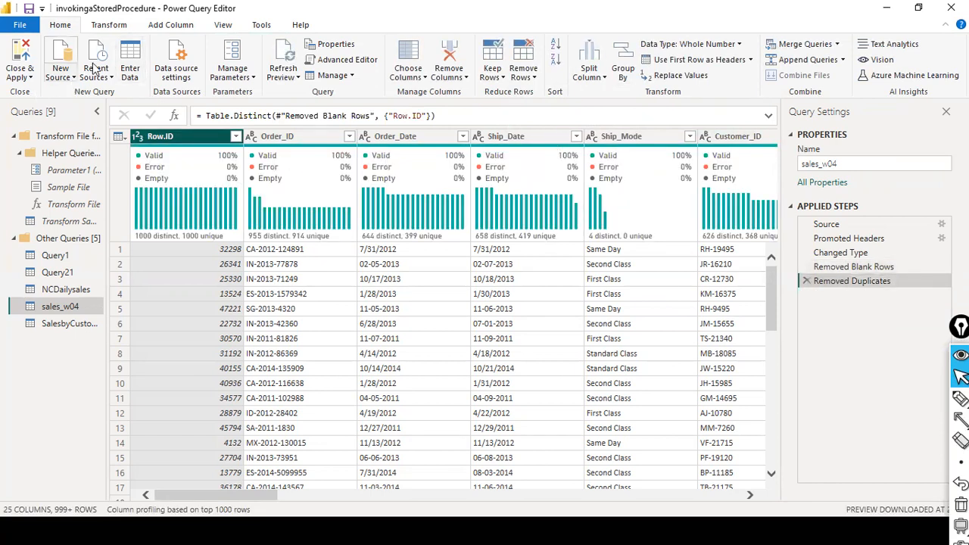
click(108, 27)
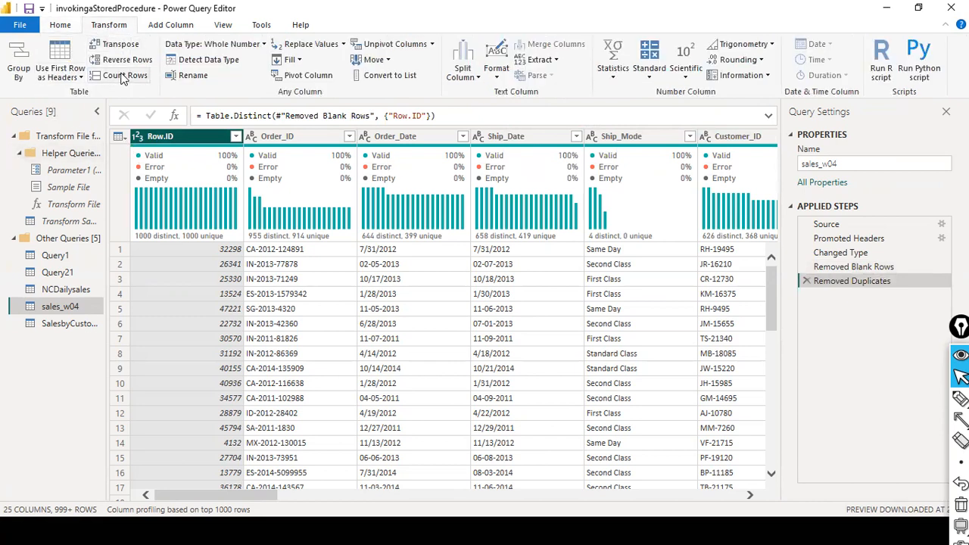
Count the rows left after deduplication, giving 25000.
key(alt+Tab)
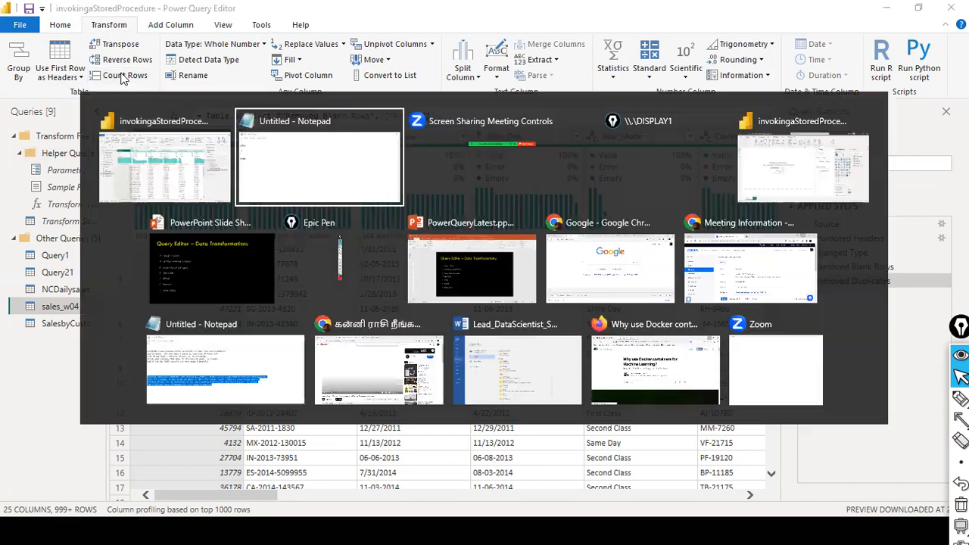
click(123, 79)
click(124, 76)
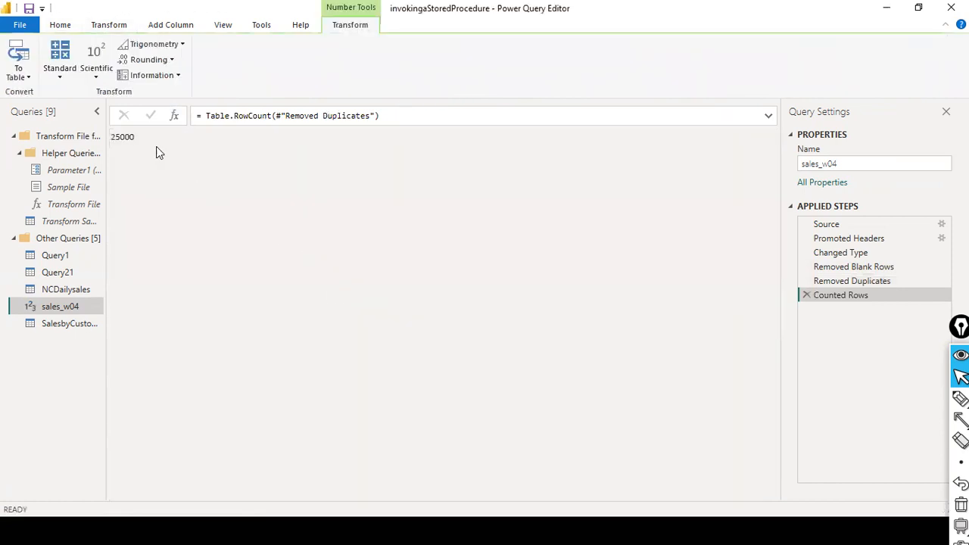
In the Notepad tally, note the duplicates and add the 25000 row total.
key(alt+Tab)
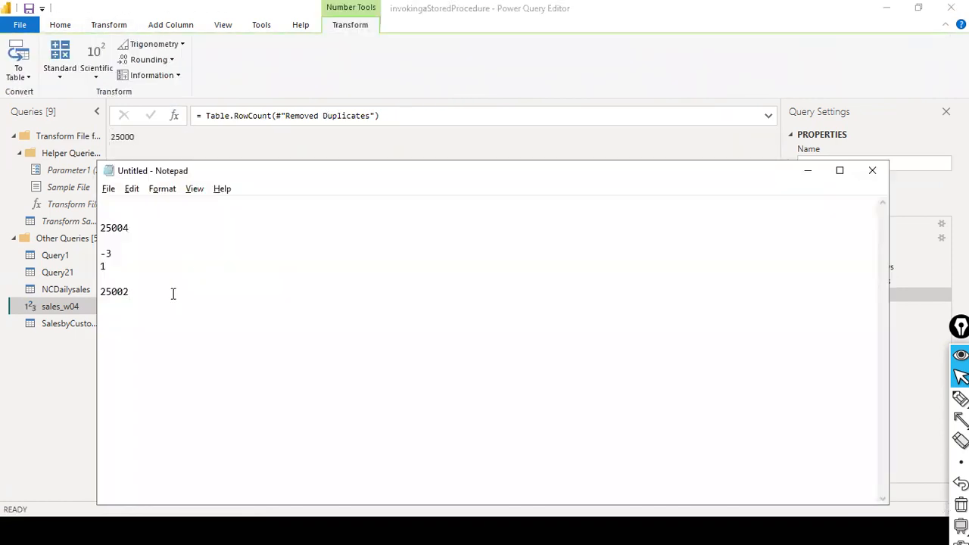
click(151, 255)
double_click(108, 266)
click(134, 296)
key(BackSpace)
text(0)
text(dup)
text(lis)
text(cates)
key(Return)
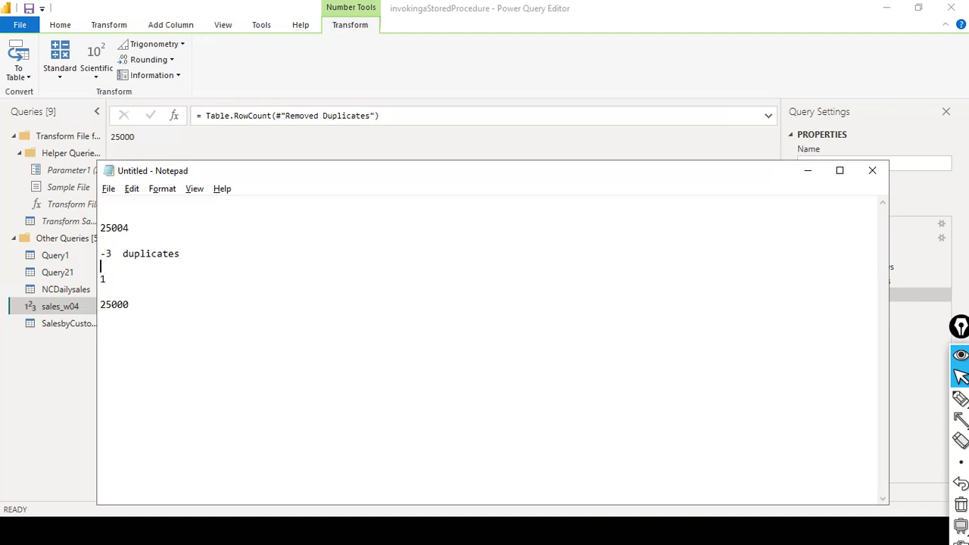
text(250000)
key(BackSpace)
key(BackSpace)
text(1)
Add a '1 blank record' note and an 'after removing duplicates and blanks' label.
key(Up)
text(1 blank record)
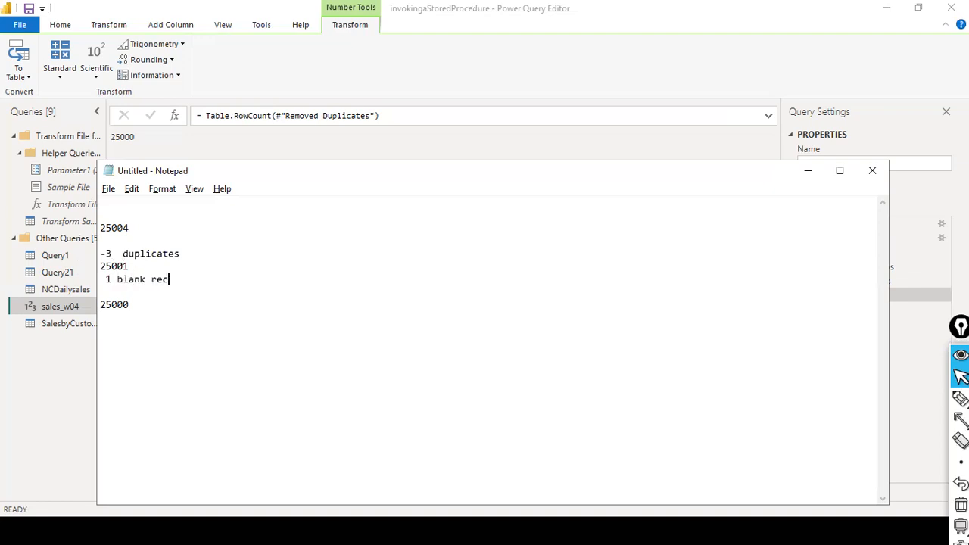
key(Down)
text(after rmoming )
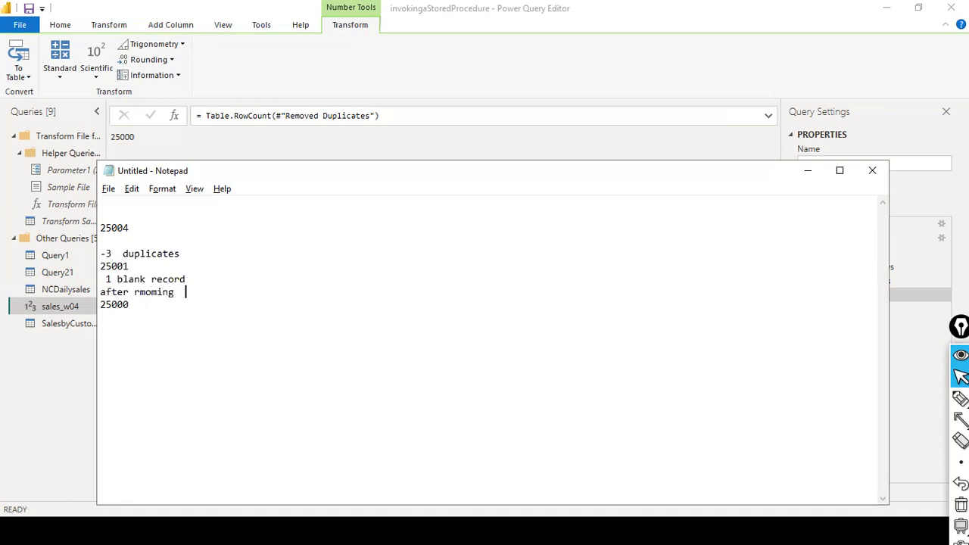
text( dupllicate and blanksrorecrod)
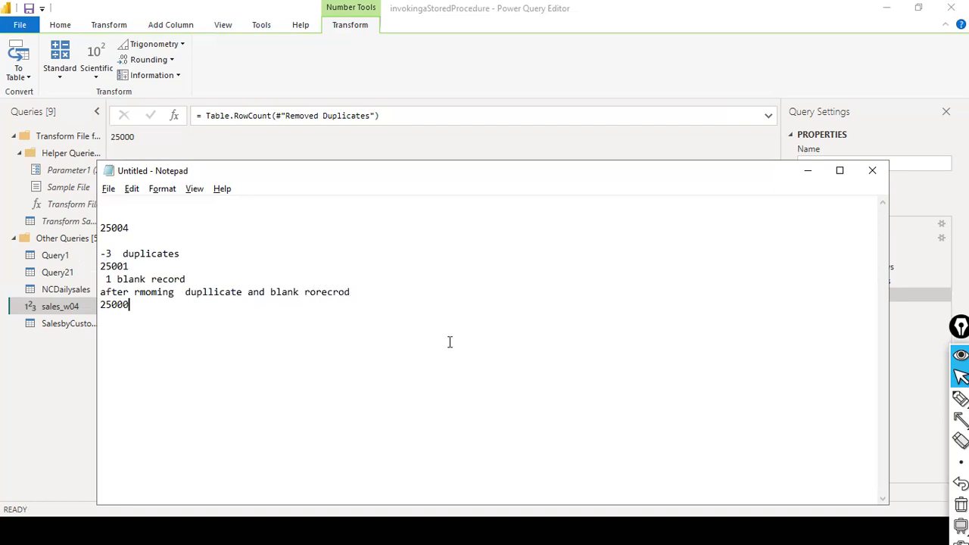
key(alt+Tab)
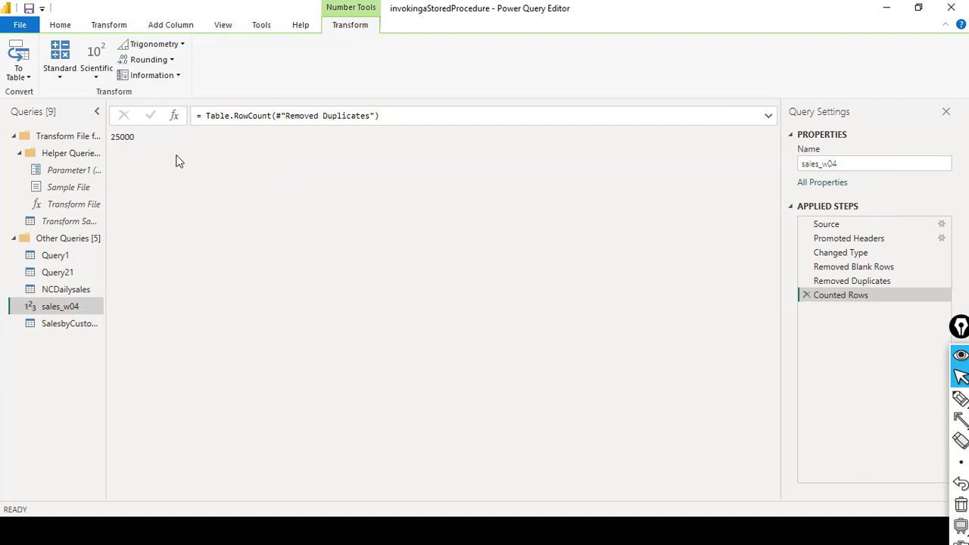
Delete the Counted Rows step so sales_w04 ends at Removed Duplicates.
click(807, 295)
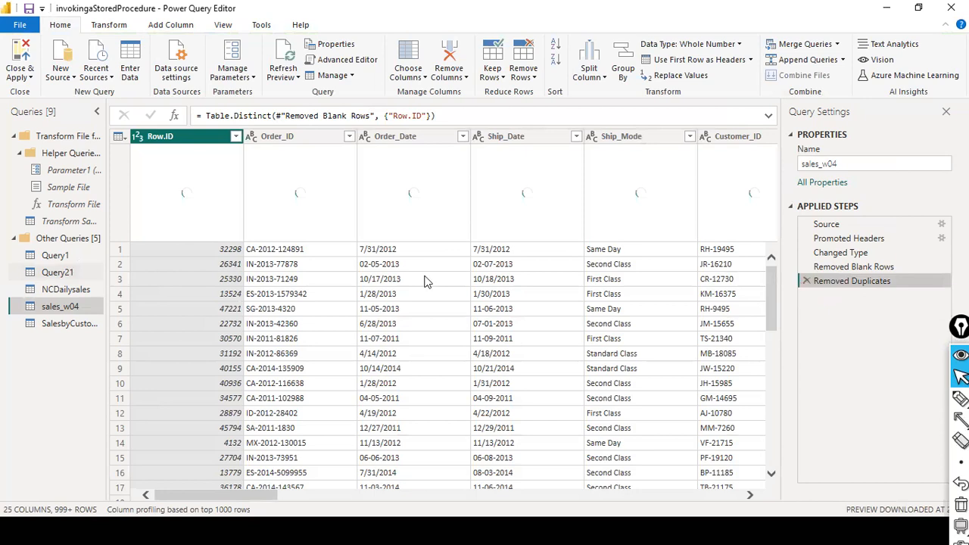
mouse_move(574, 246)
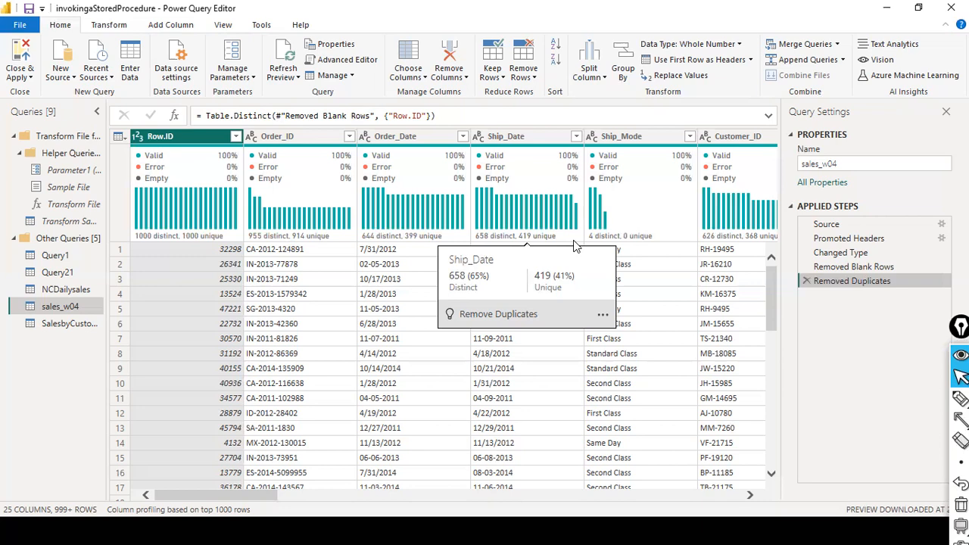
Remove the Row.ID column, then review the Keep Rows and Remove Rows options.
right_click(203, 135)
click(241, 156)
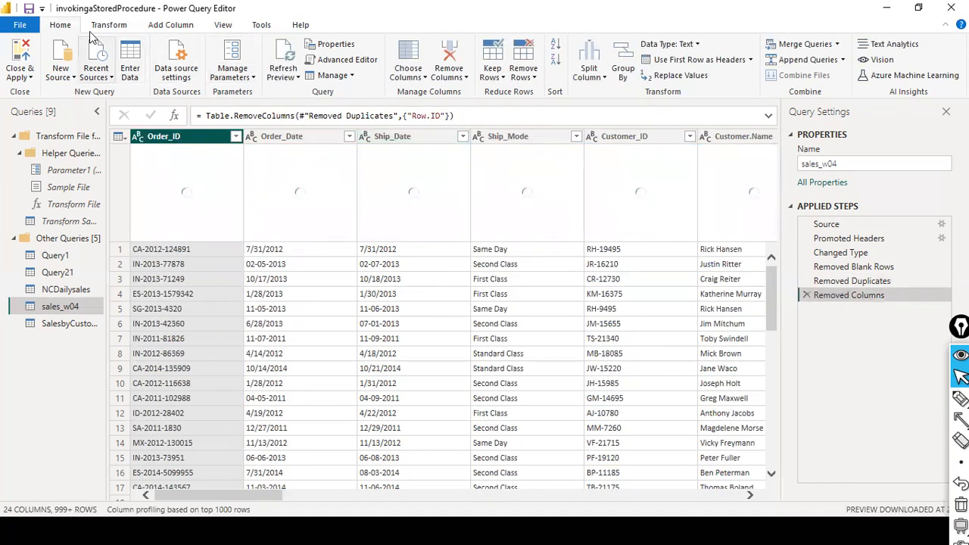
click(501, 76)
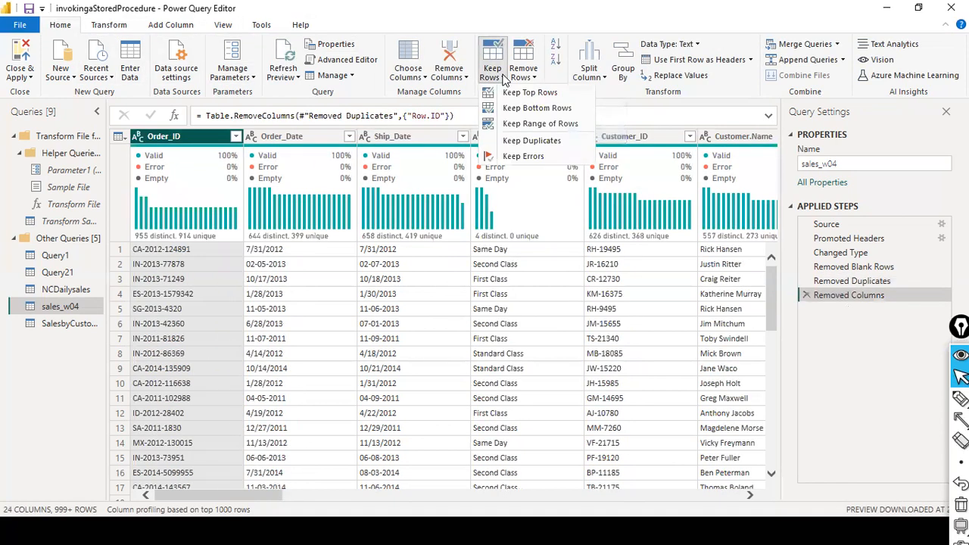
click(577, 90)
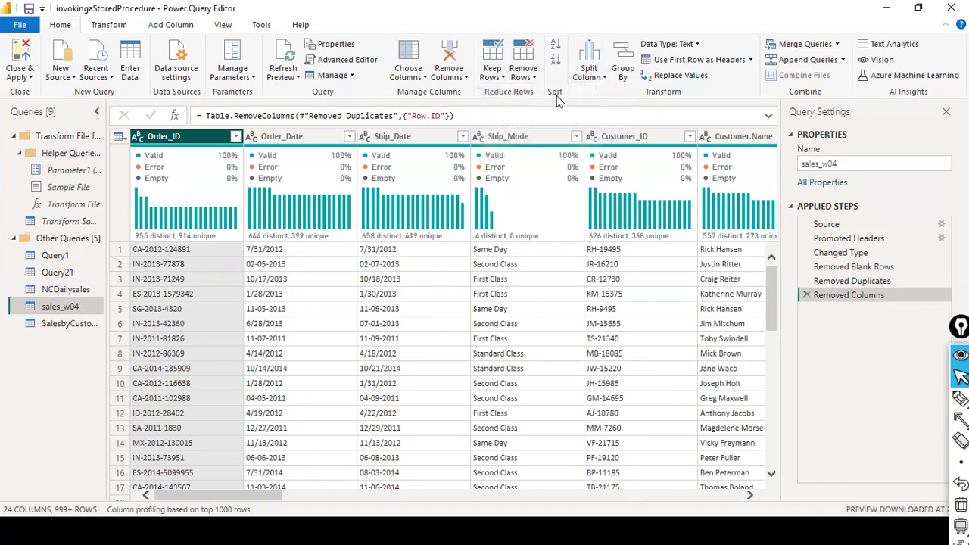
click(492, 74)
click(523, 70)
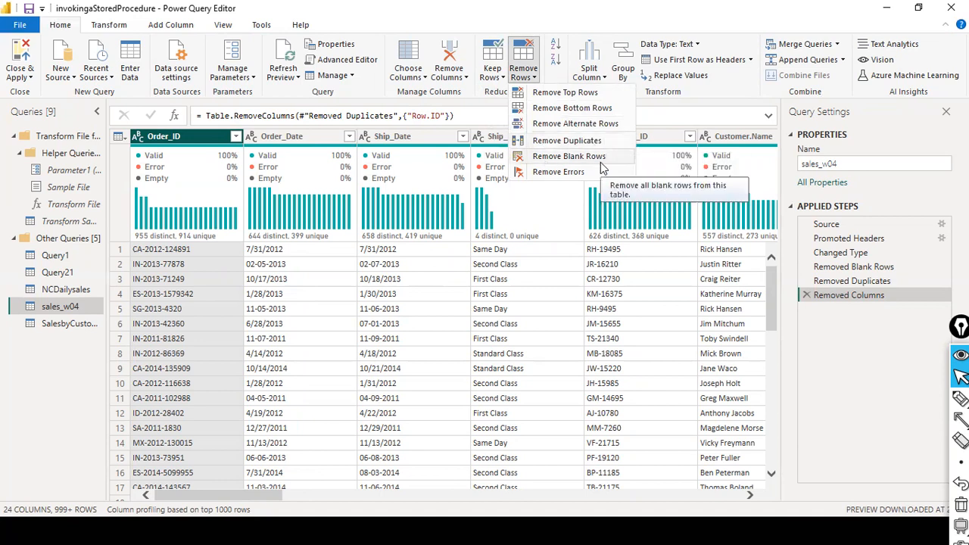
click(523, 72)
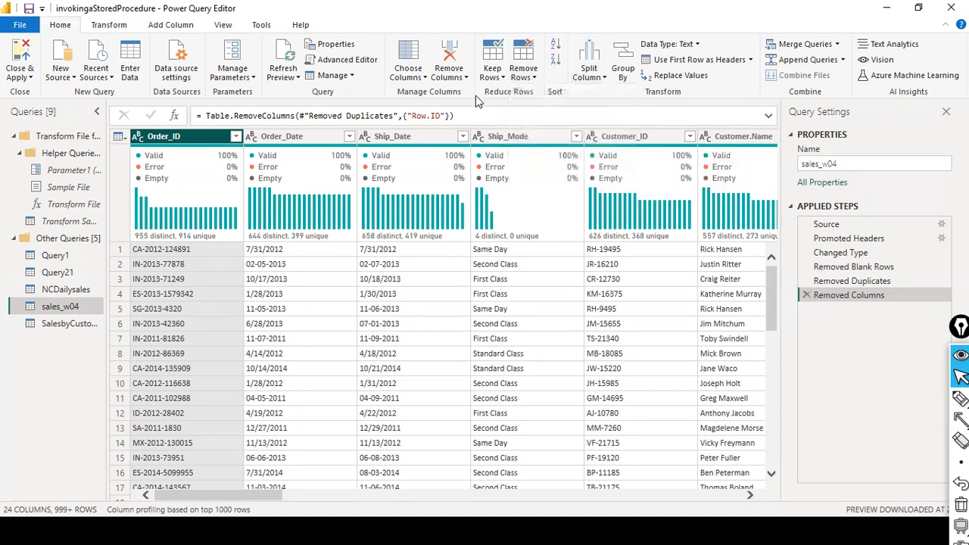
click(504, 76)
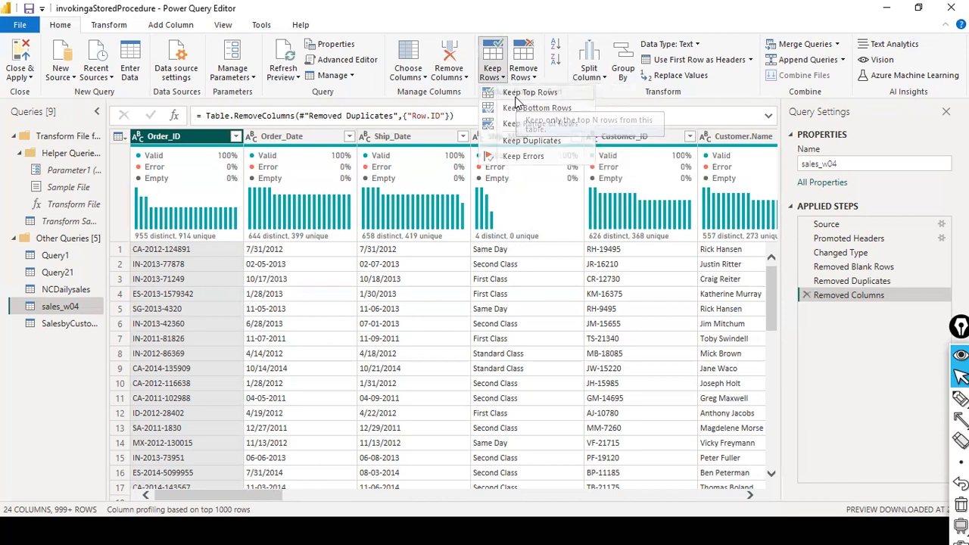
Keep only the top 10 rows of sales_w04 and scroll across to check them.
click(523, 93)
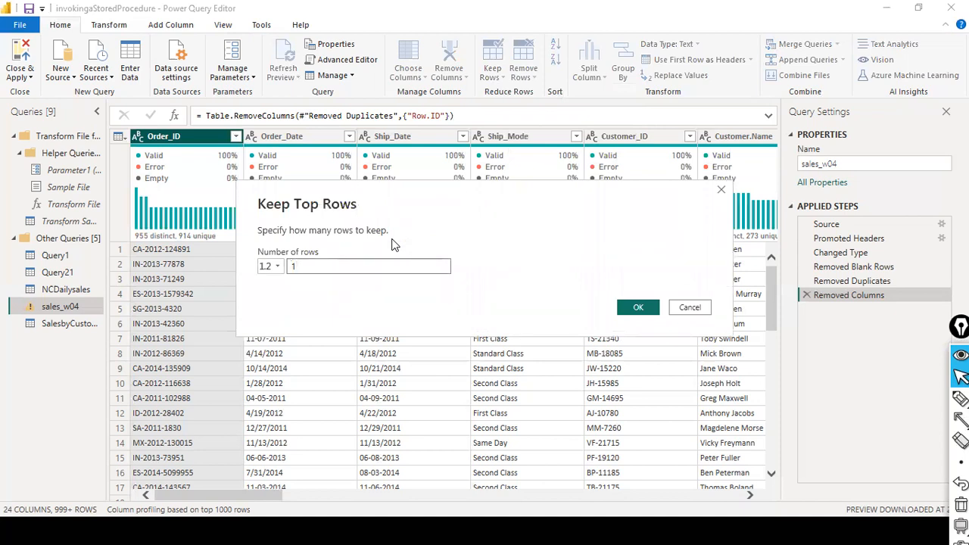
text(00)
key(BackSpace)
key(BackSpace)
key(BackSpace)
text(0)
key(Return)
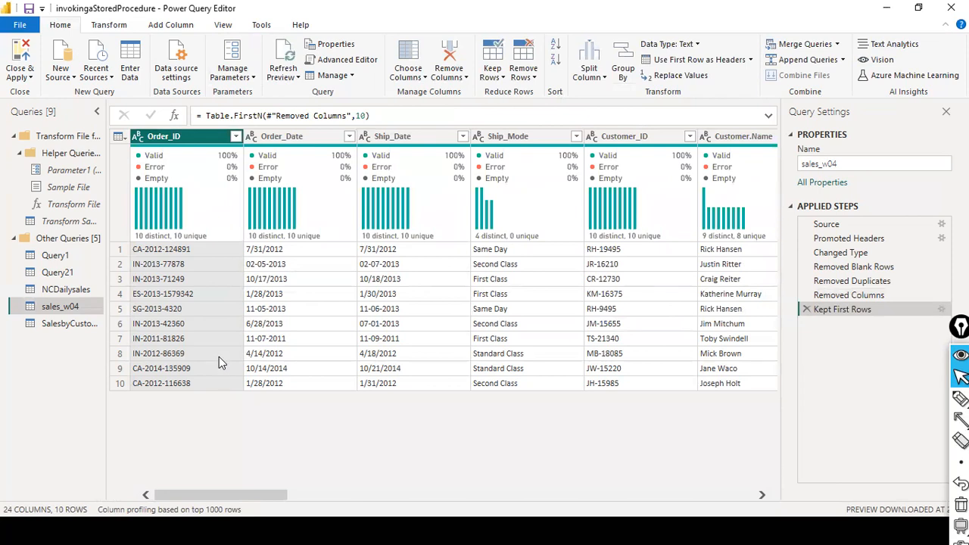
drag(223, 495, 776, 510)
drag(648, 505, 63, 405)
drag(255, 495, 1, 400)
click(503, 77)
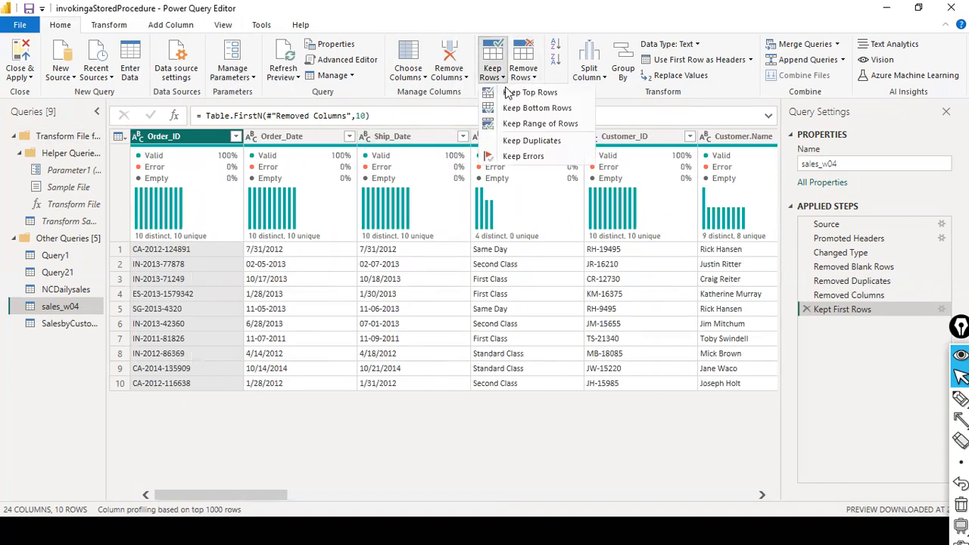
click(508, 92)
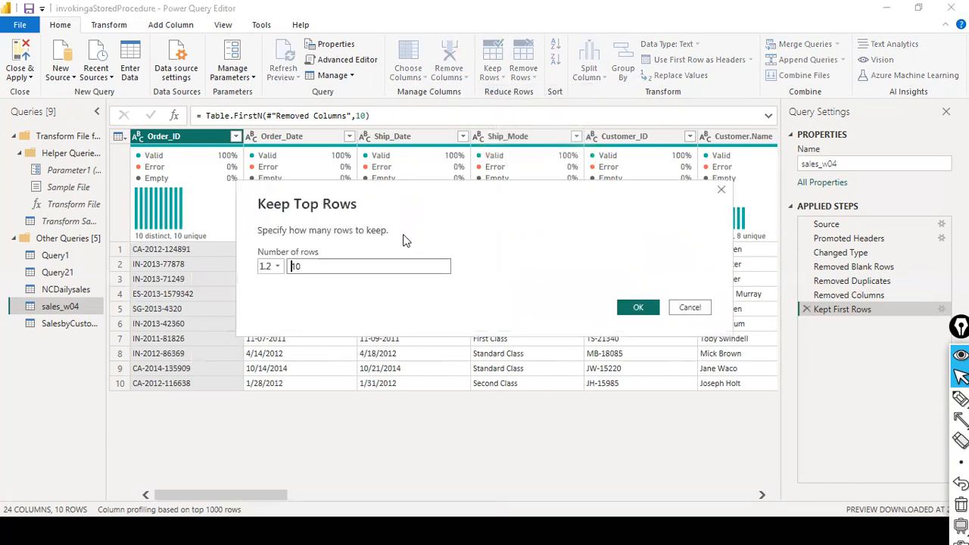
double_click(291, 267)
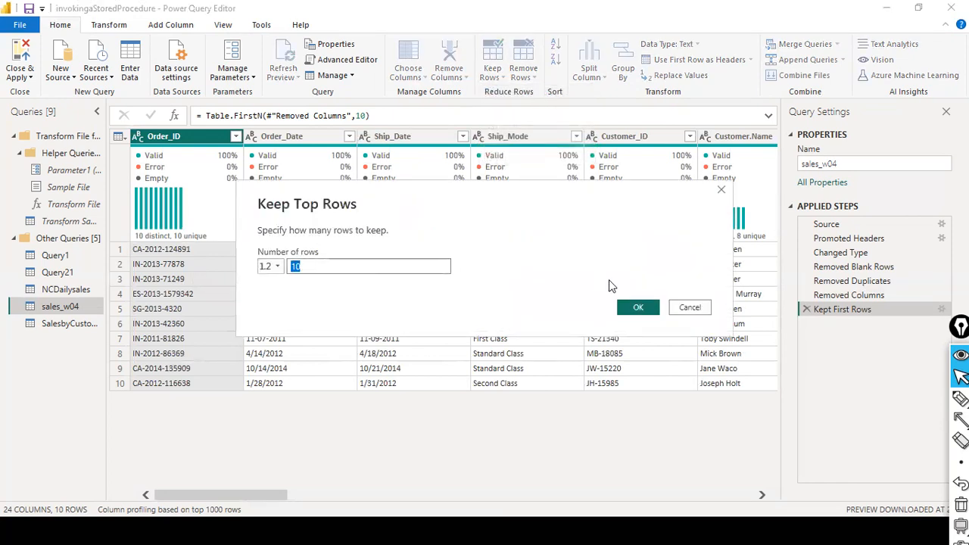
click(705, 307)
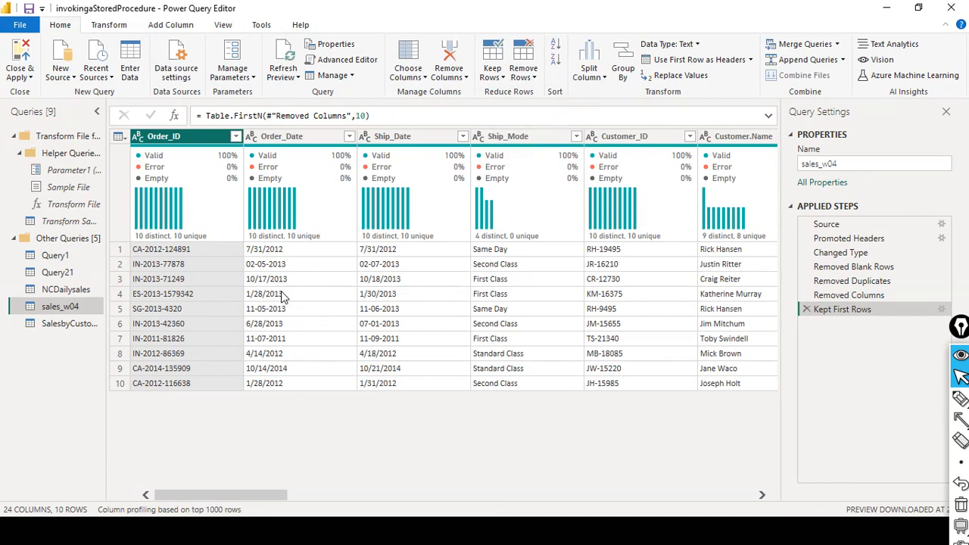
click(515, 76)
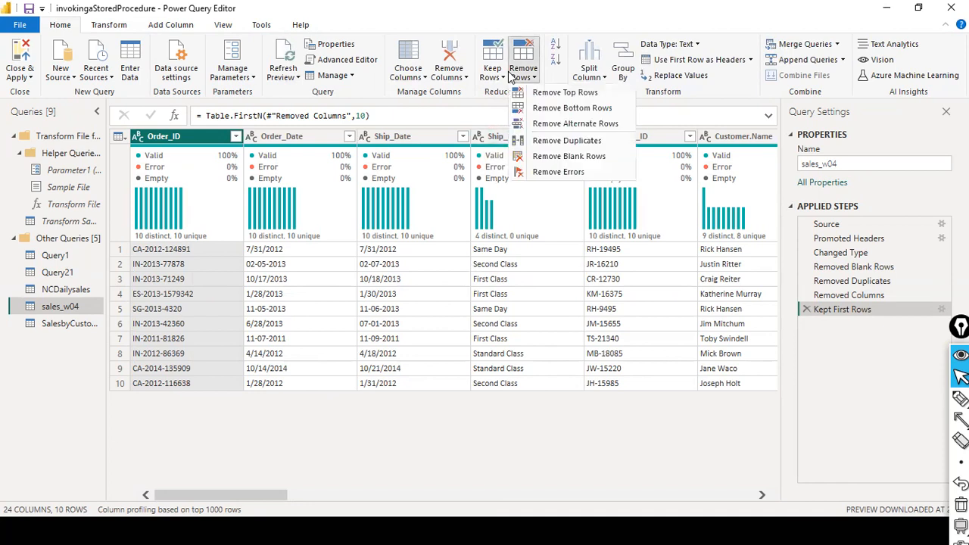
click(504, 79)
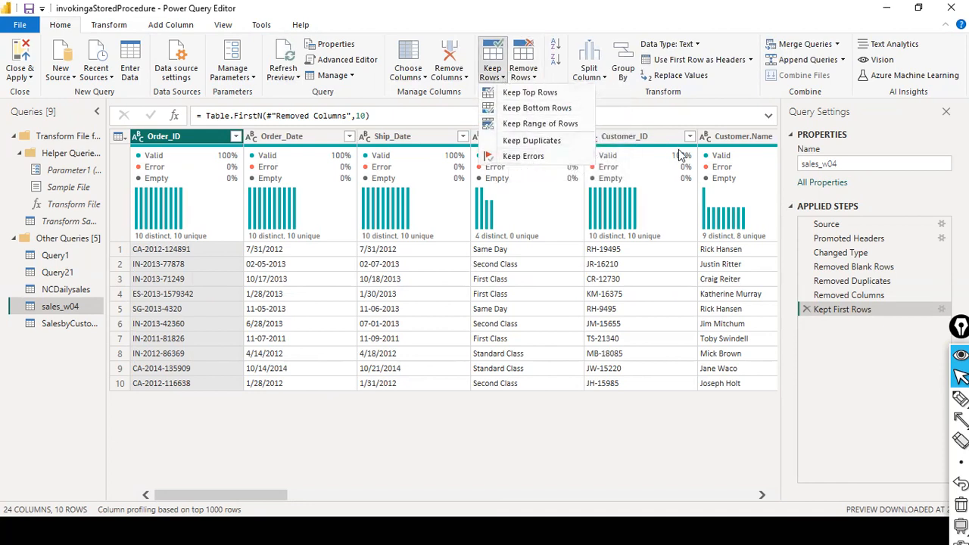
click(406, 450)
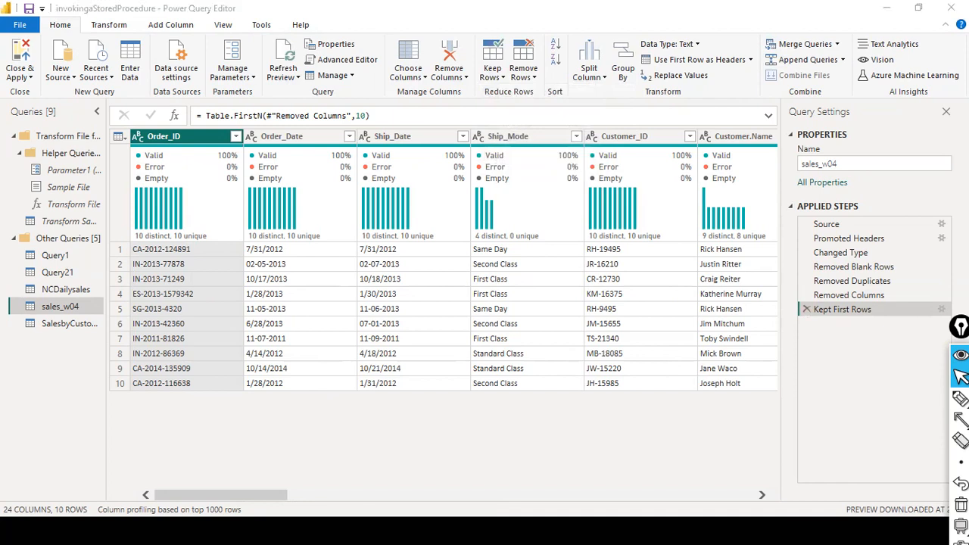
drag(959, 326, 943, 430)
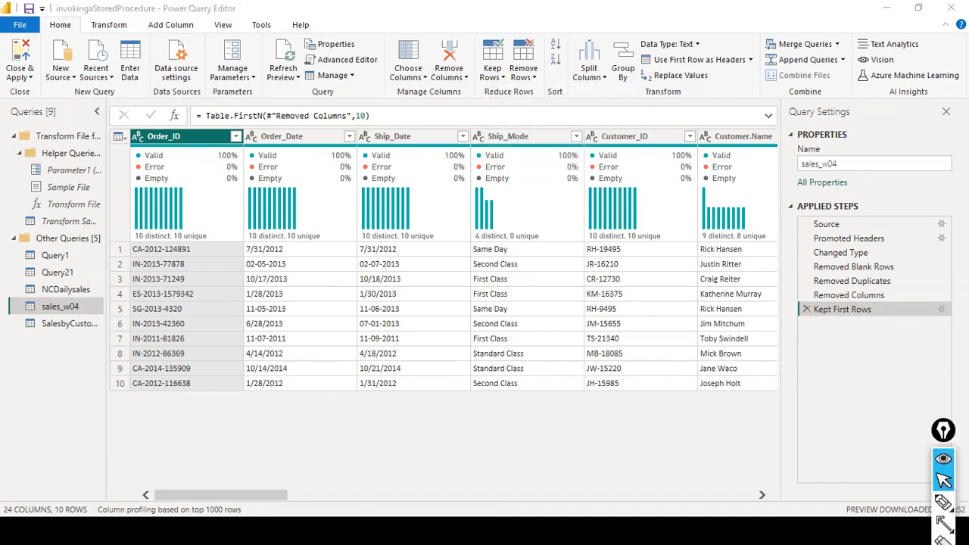
click(370, 115)
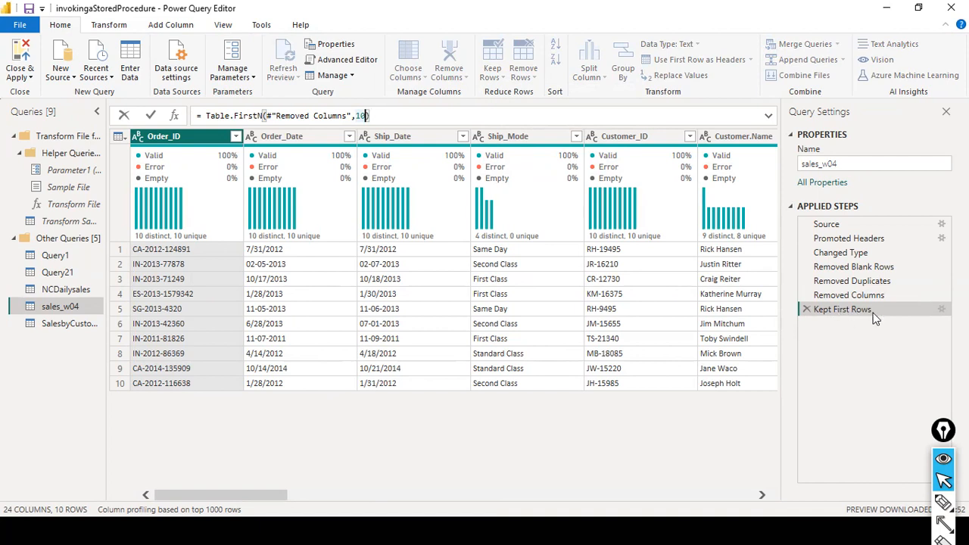
key(ctrl+shift+4)
drag(845, 355, 839, 324)
drag(922, 358, 938, 316)
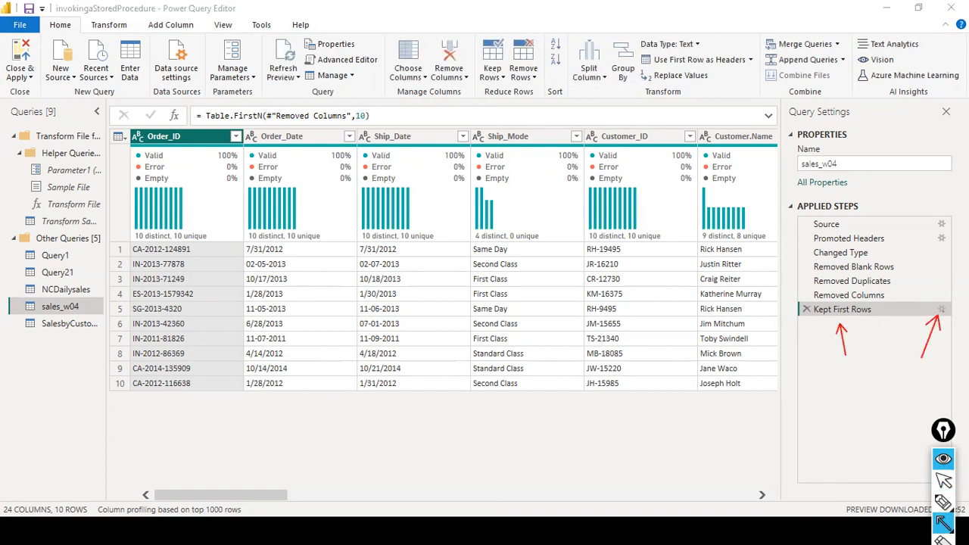
click(943, 480)
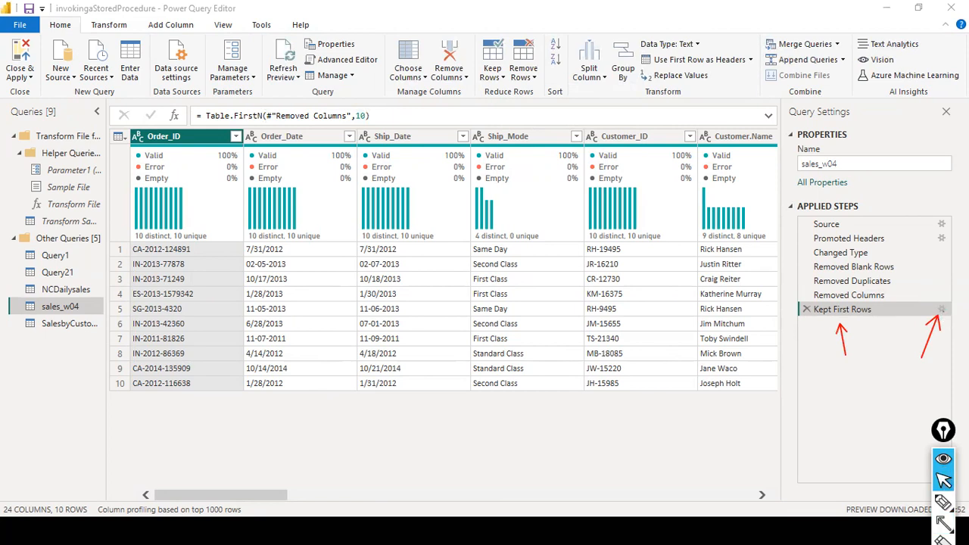
Edit the Kept First Rows step to keep 15 rows instead of 10.
click(941, 309)
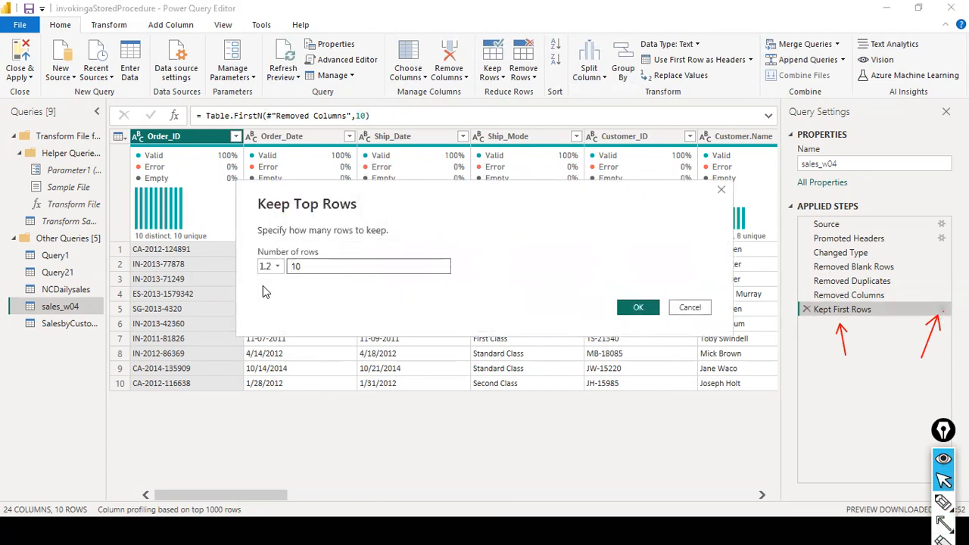
key(BackSpace)
text(0)
click(636, 308)
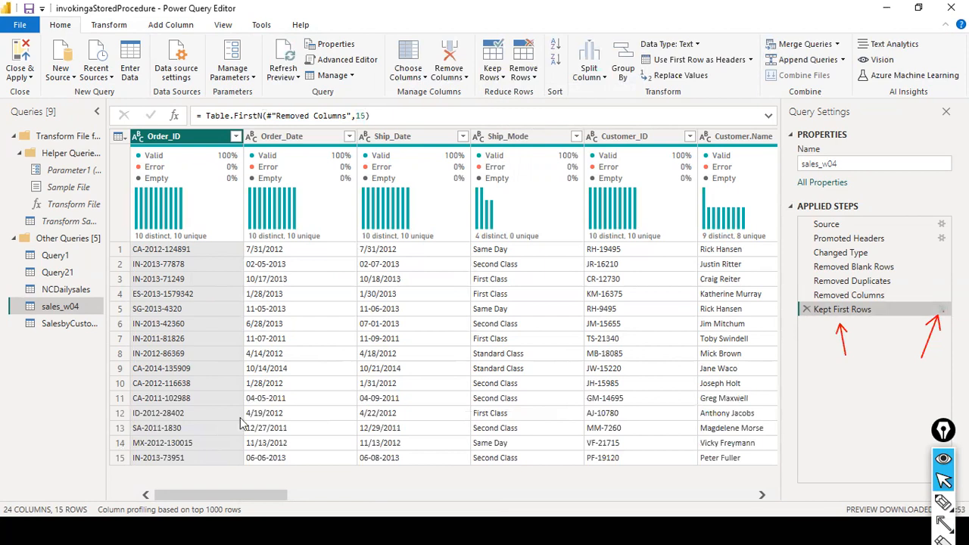
click(941, 309)
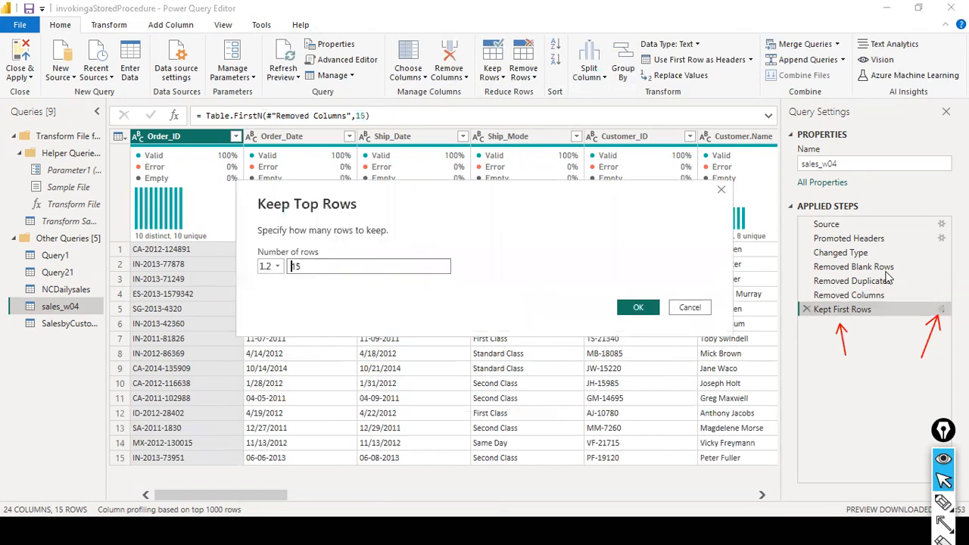
click(685, 311)
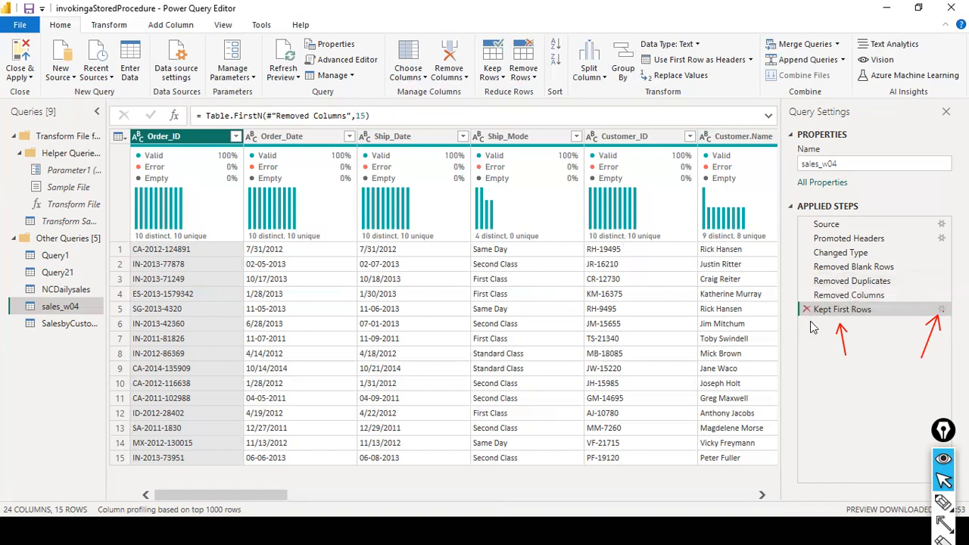
Scroll across the 15 rows and check Category's three values in its filter list.
drag(229, 494, 753, 501)
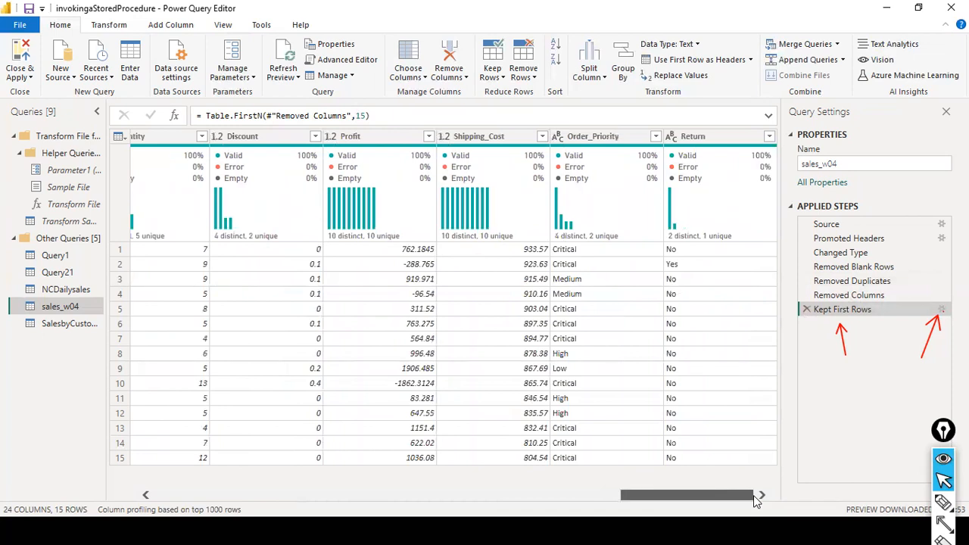
drag(743, 492, 520, 512)
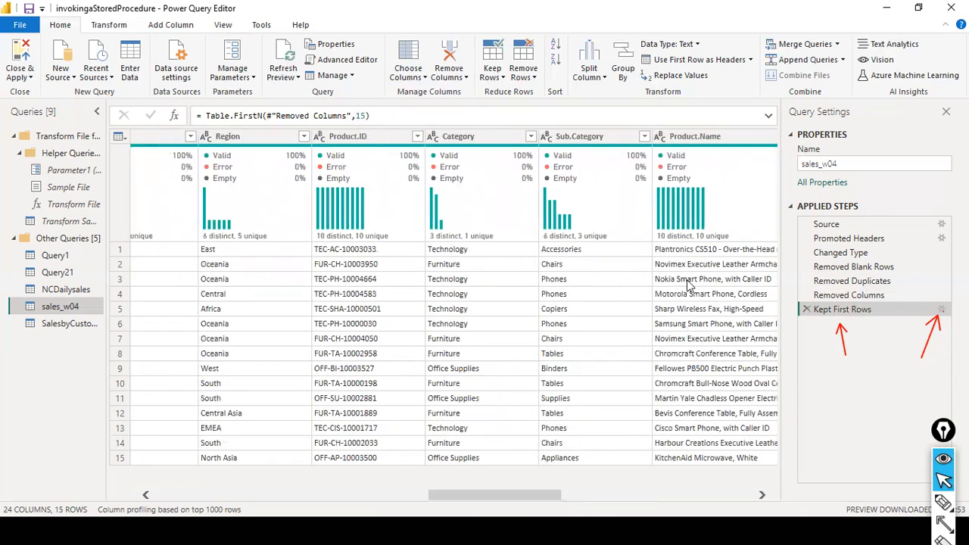
click(532, 137)
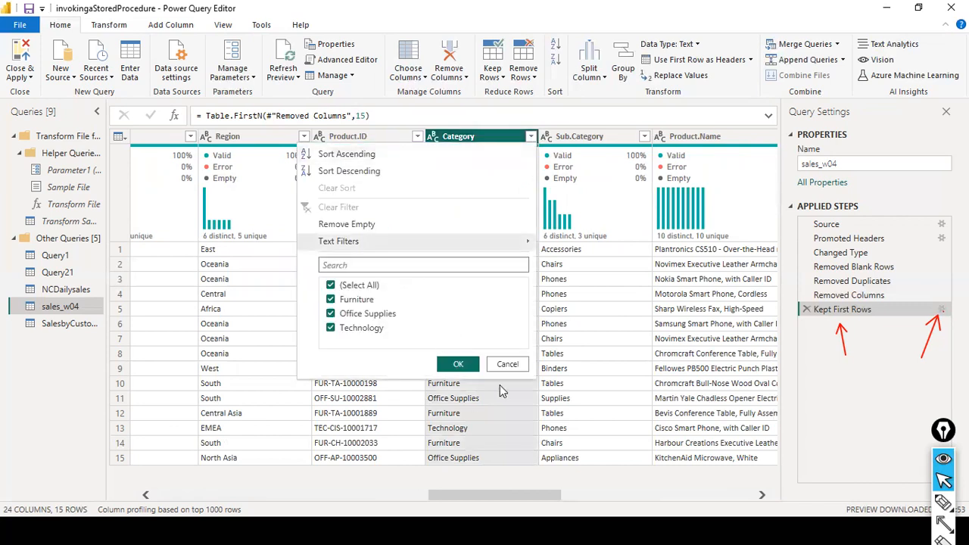
click(507, 365)
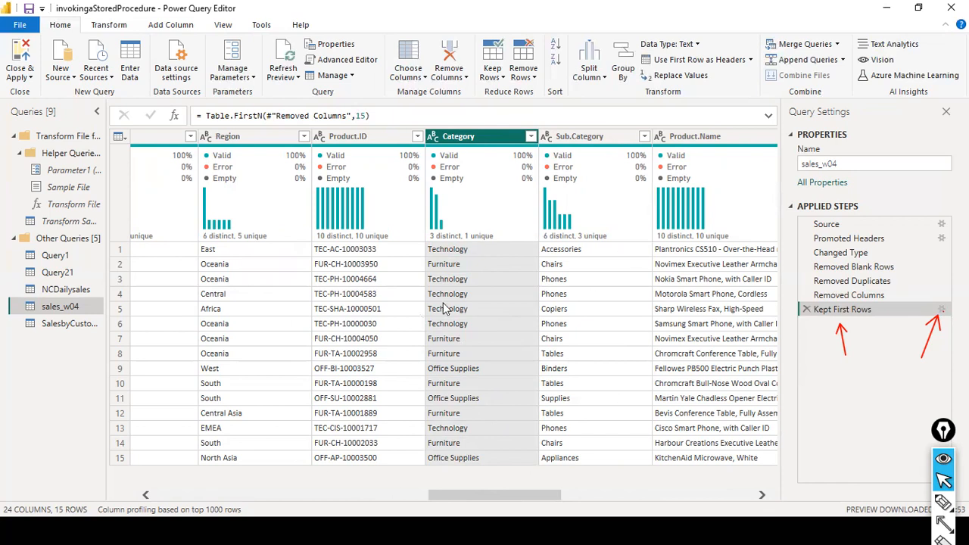
drag(518, 497, 542, 477)
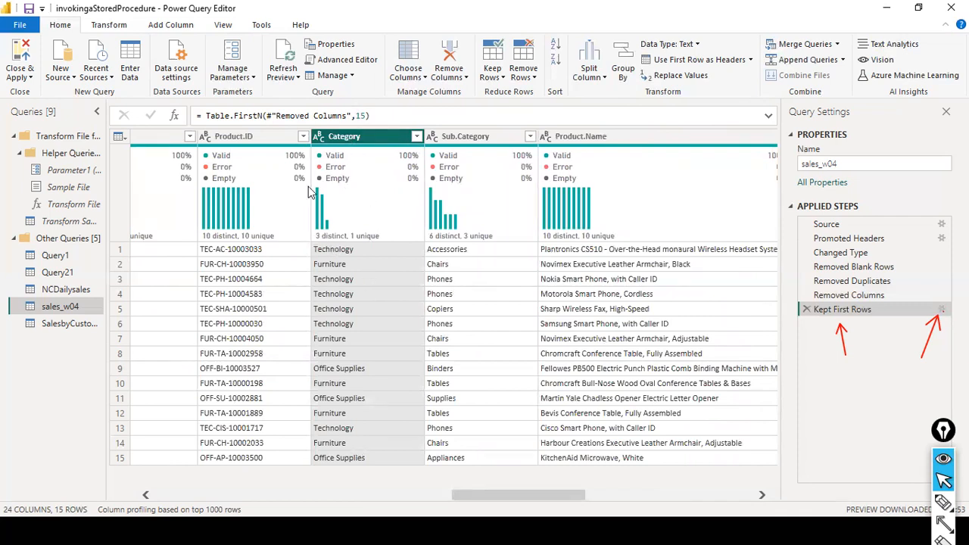
click(217, 27)
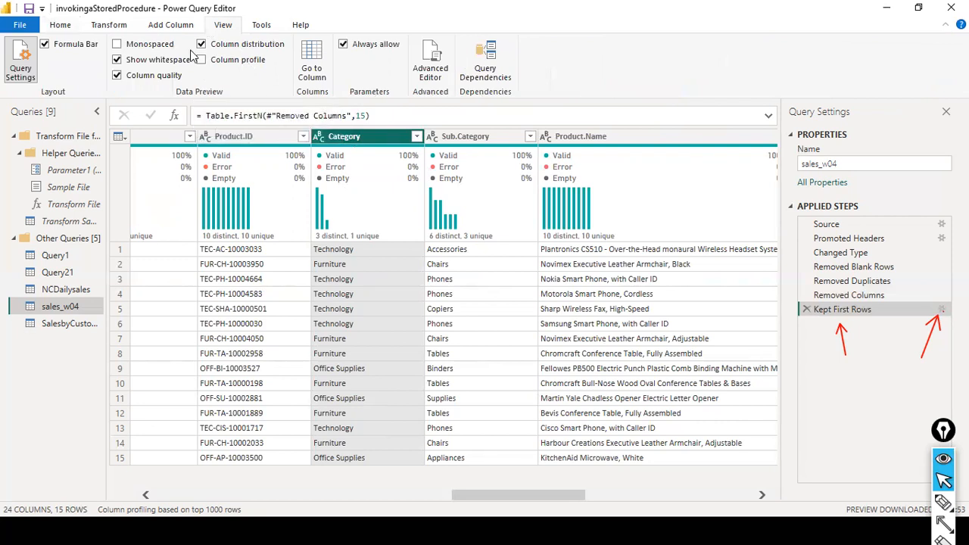
click(201, 45)
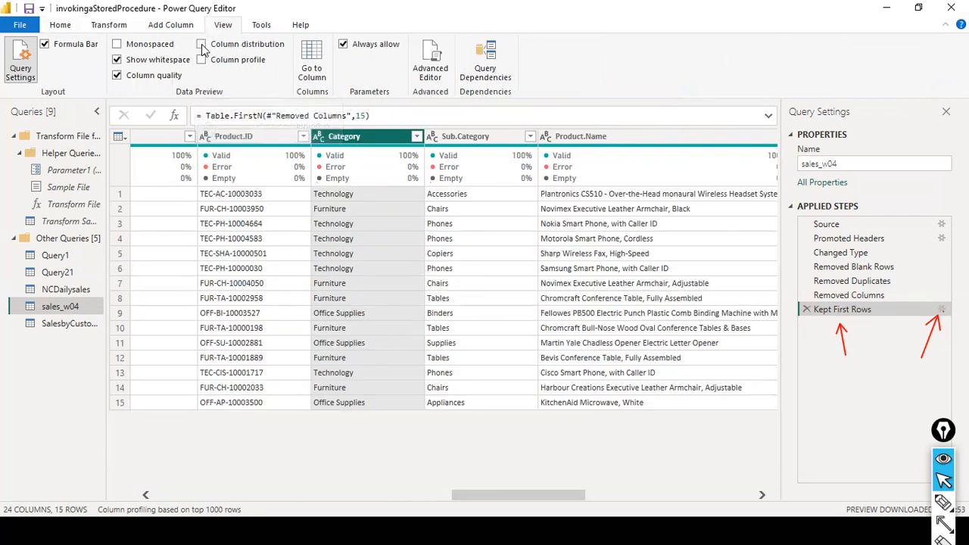
click(202, 44)
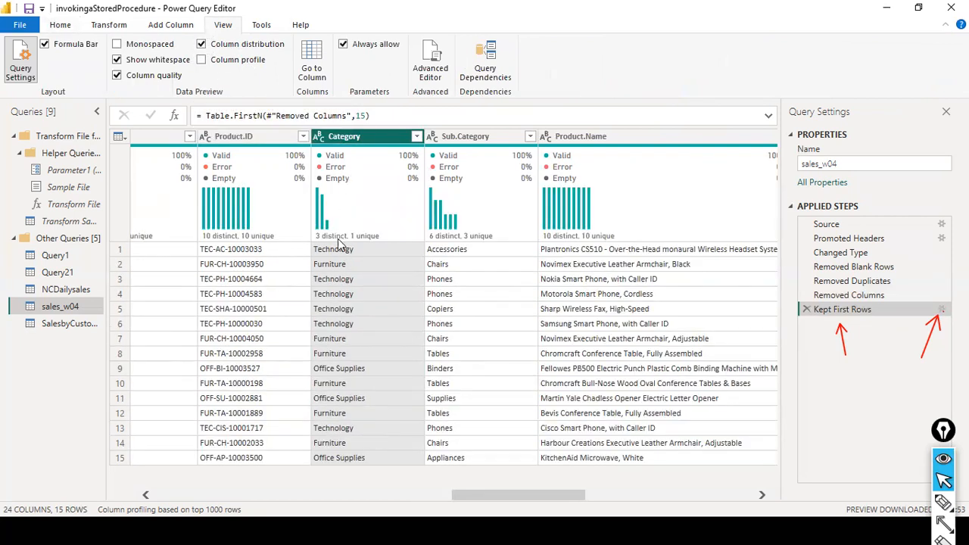
mouse_move(311, 260)
drag(518, 498, 776, 499)
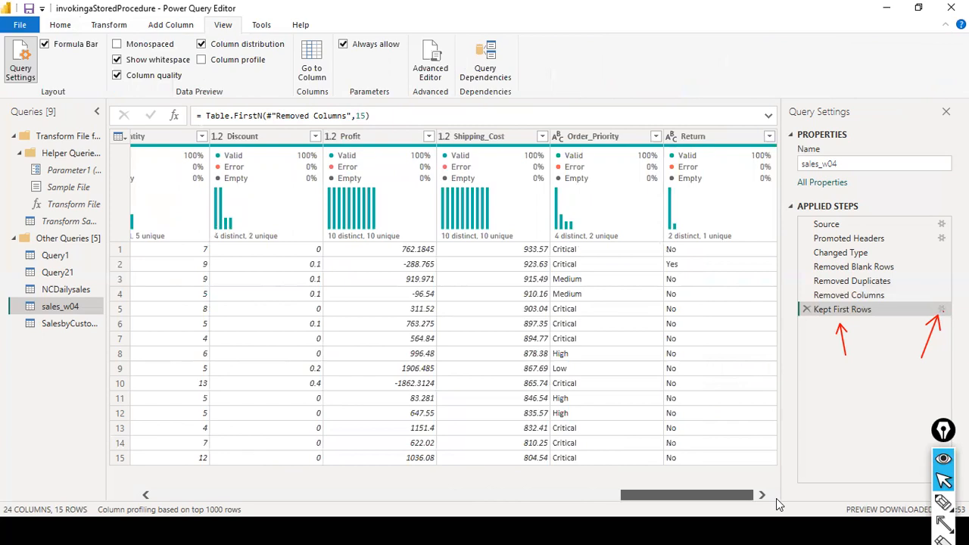
drag(776, 498, 32, 469)
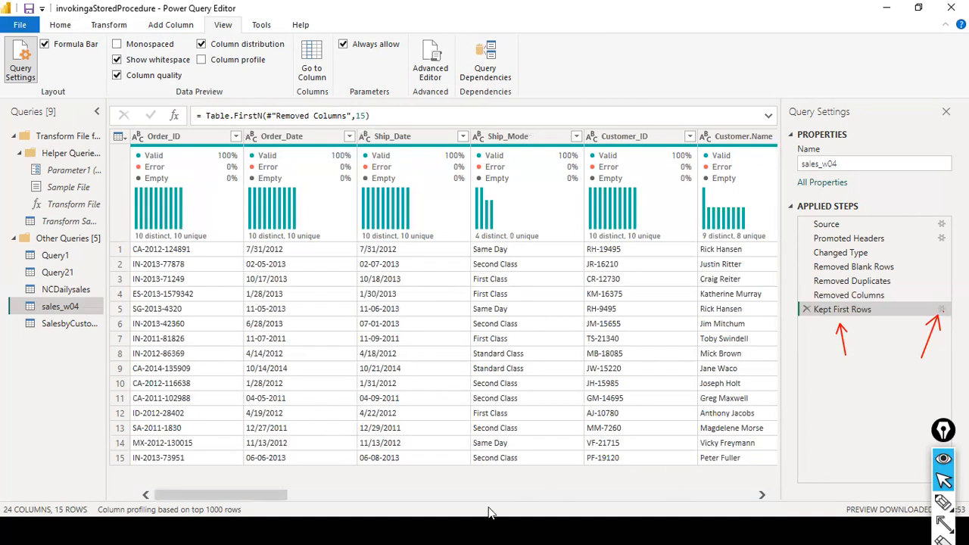
drag(267, 496, 719, 495)
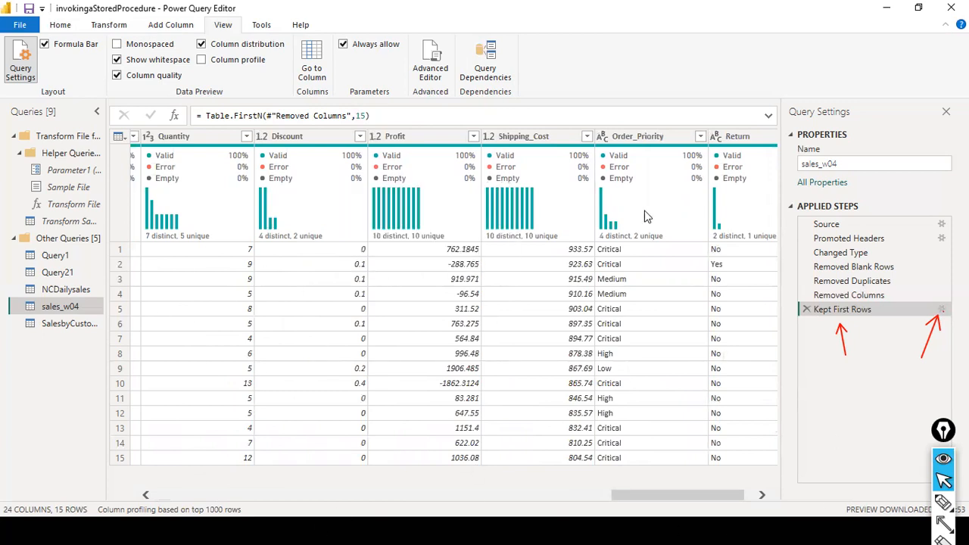
mouse_move(645, 217)
mouse_move(234, 232)
mouse_move(237, 157)
drag(682, 496, 181, 491)
drag(425, 504, 569, 488)
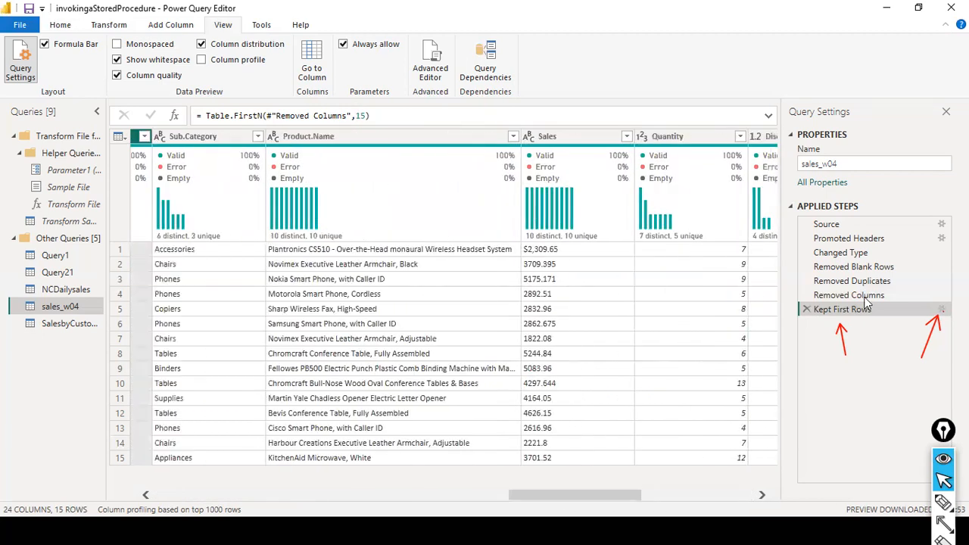
Delete the Kept First Rows step from sales_w04.
click(806, 308)
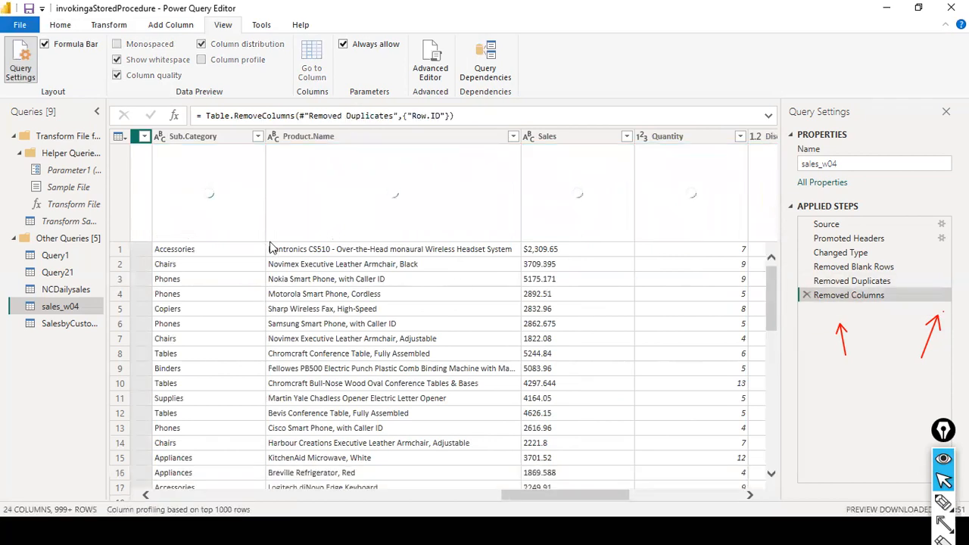
click(598, 485)
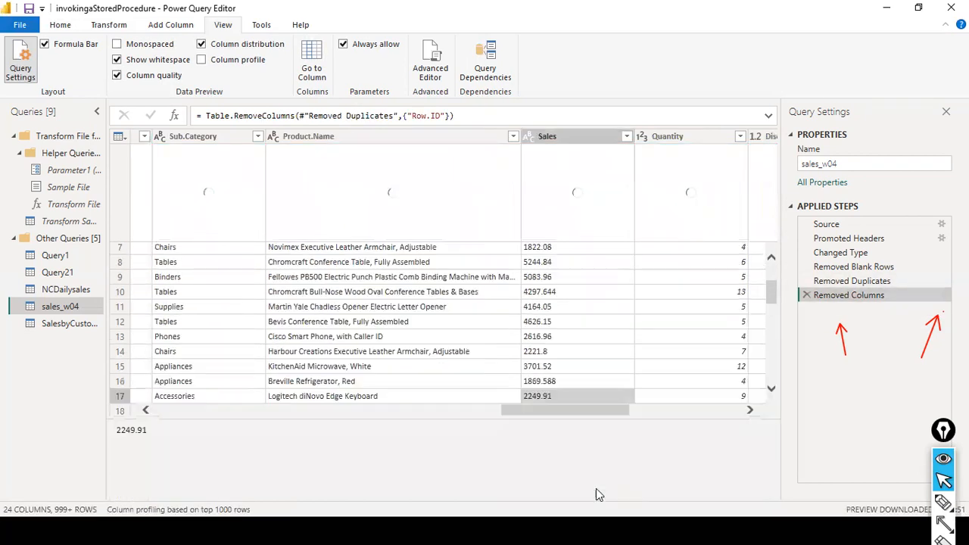
scroll(578, 262, up, 2)
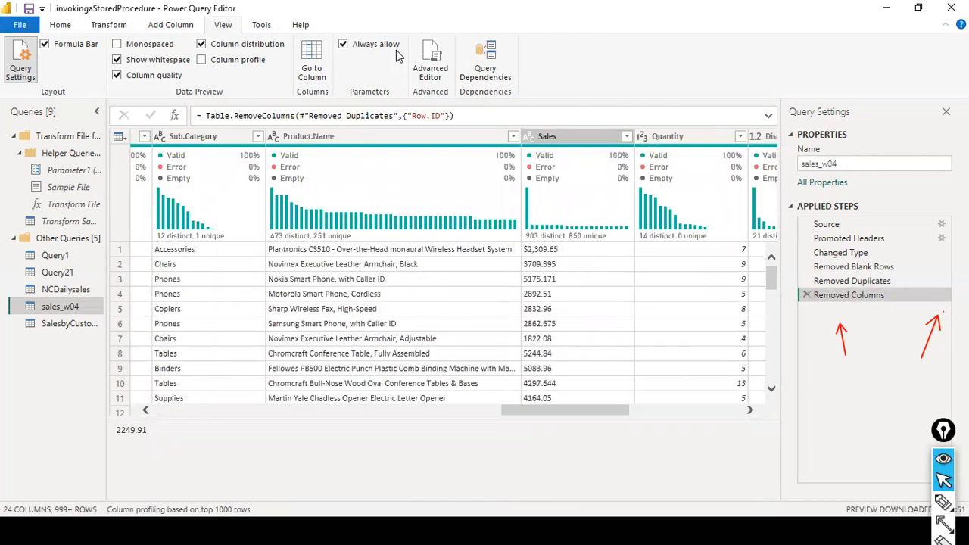
Keep only the bottom 15 rows of sales_w04 with Keep Bottom Rows.
click(60, 24)
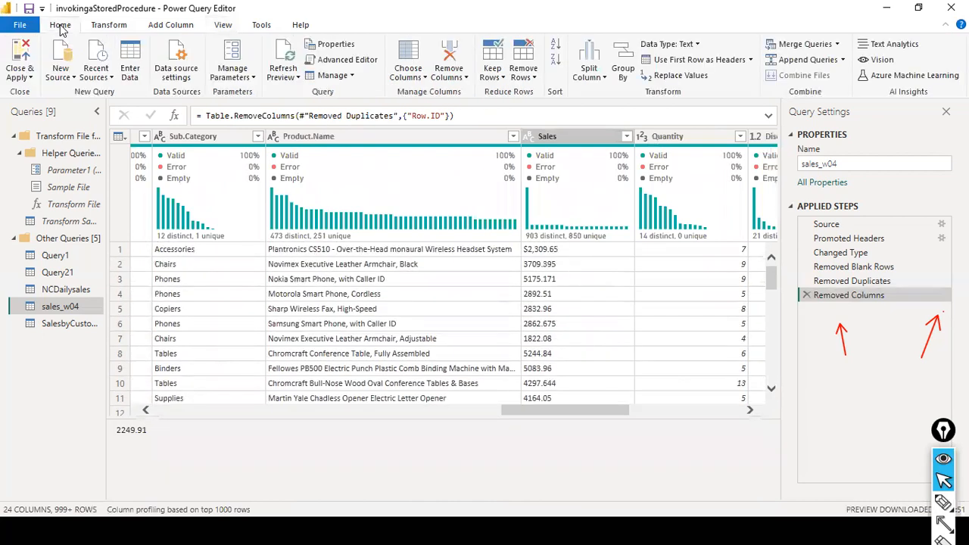
click(496, 79)
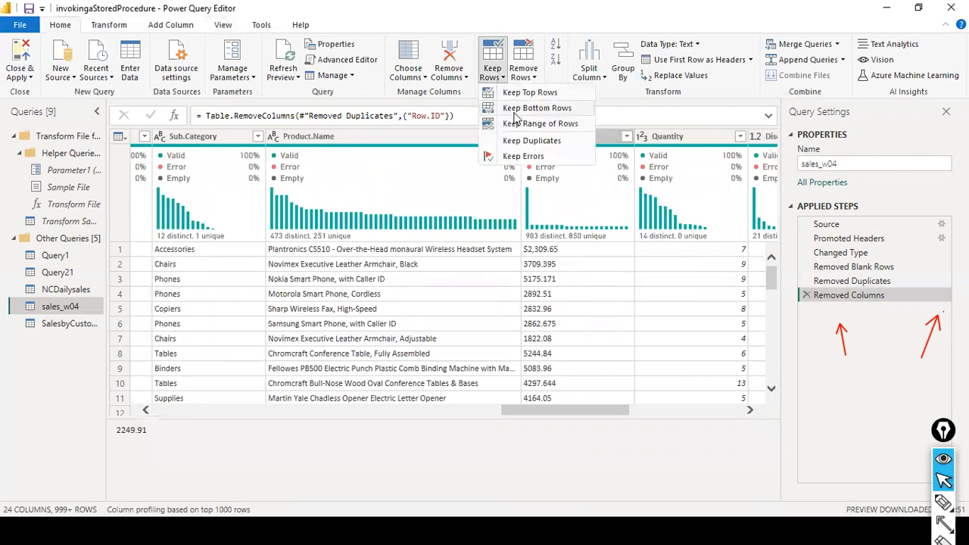
click(532, 141)
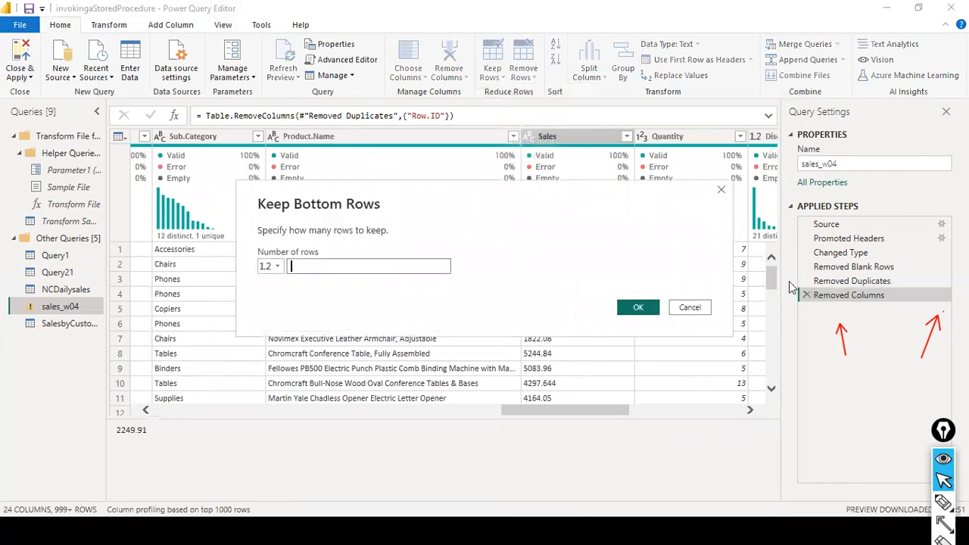
text(15)
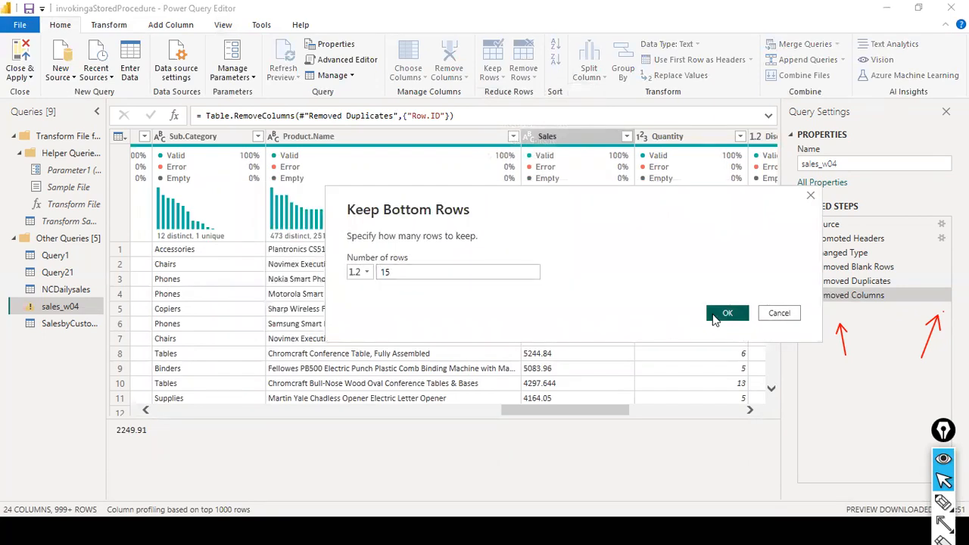
click(712, 312)
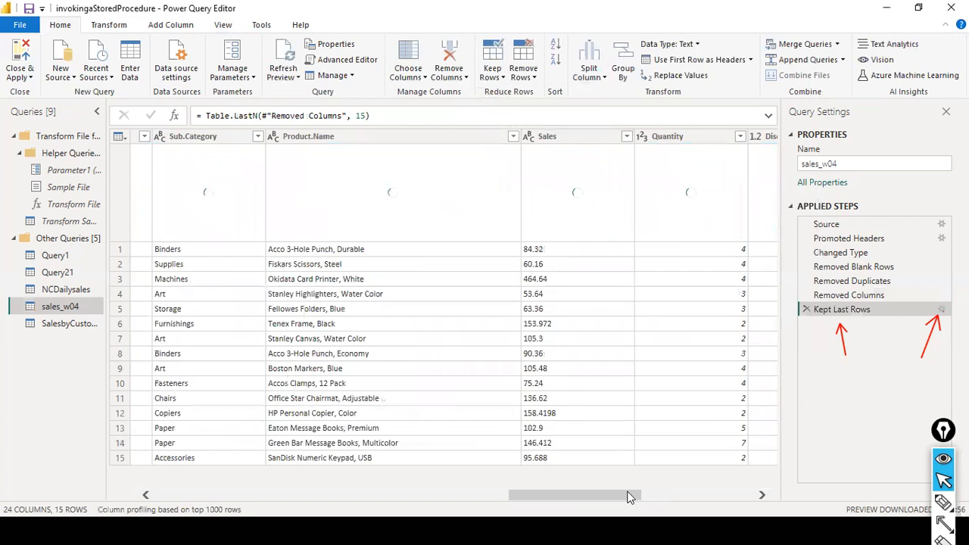
drag(609, 493, 799, 498)
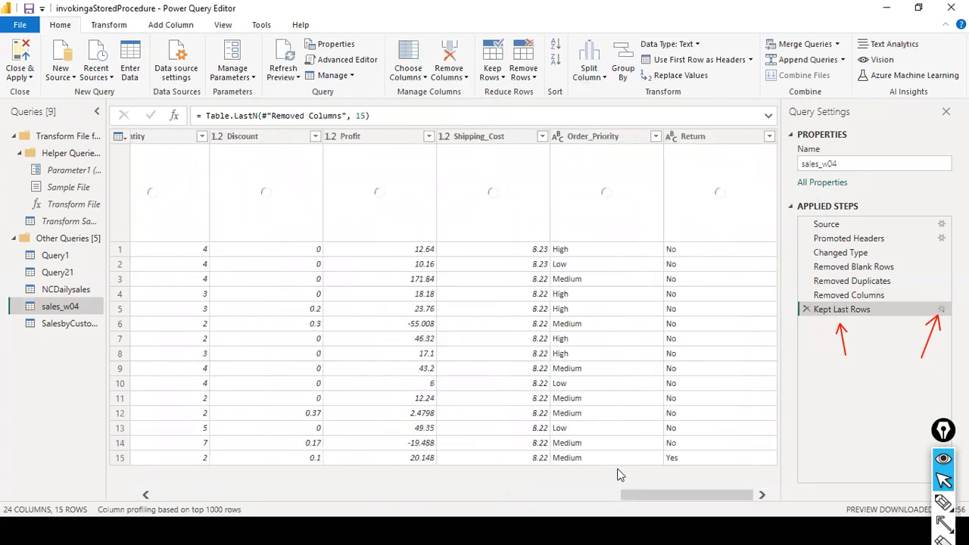
drag(650, 495, 506, 486)
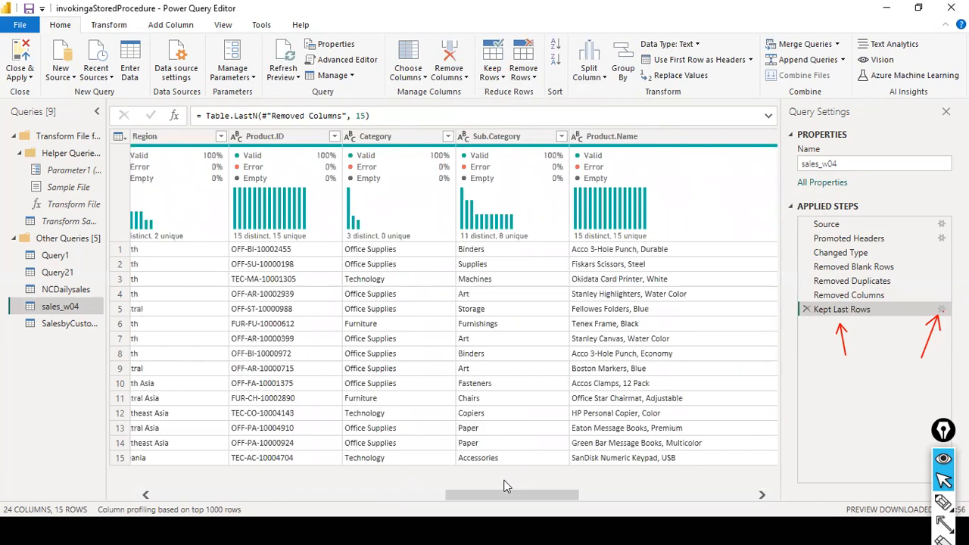
click(649, 497)
drag(792, 492, 637, 488)
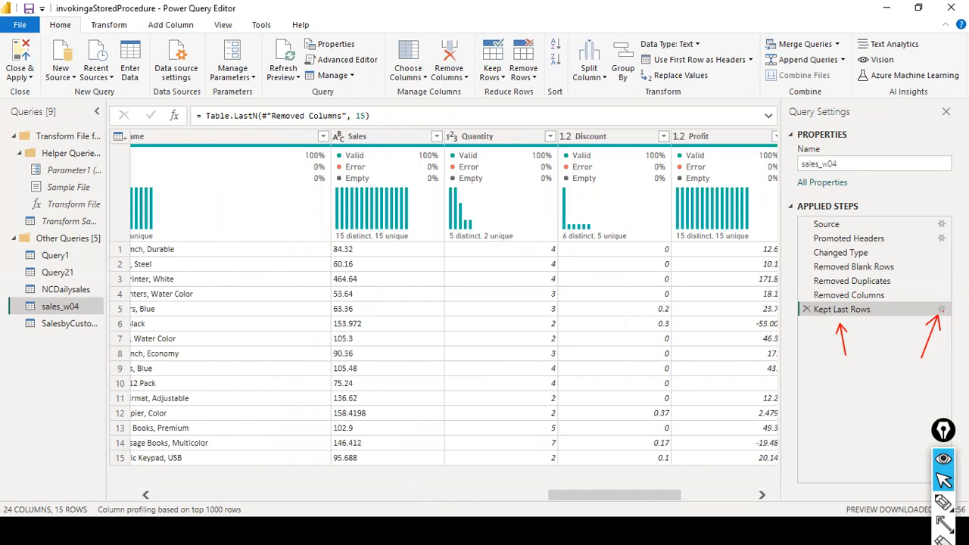
click(725, 493)
click(760, 496)
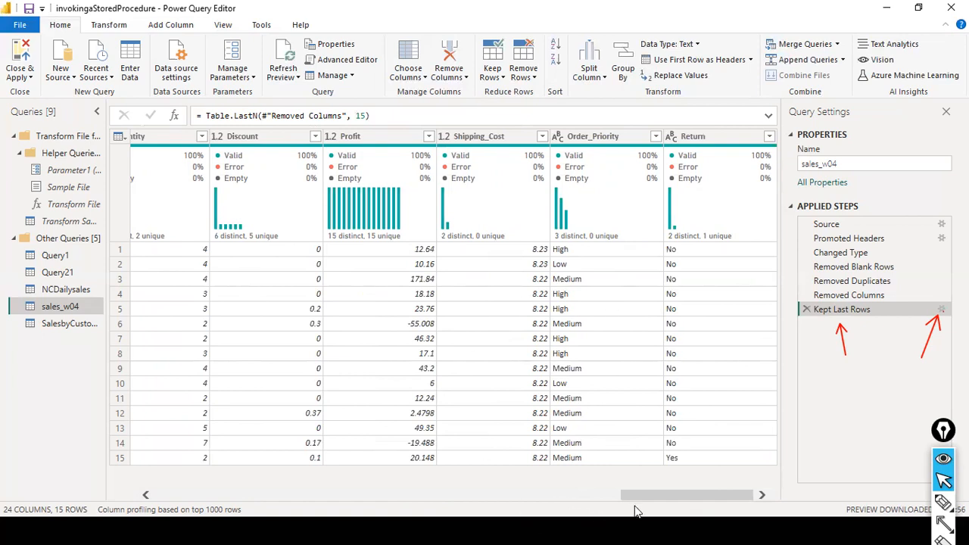
drag(648, 501, 676, 485)
Find Ship_Mode via Go to Column search 'ship' and drag it right after City.
click(223, 24)
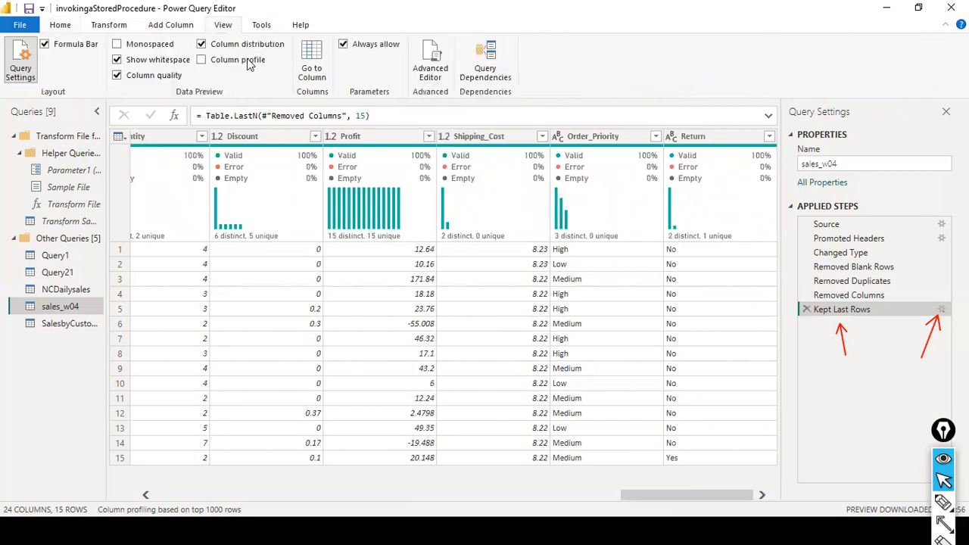
click(312, 65)
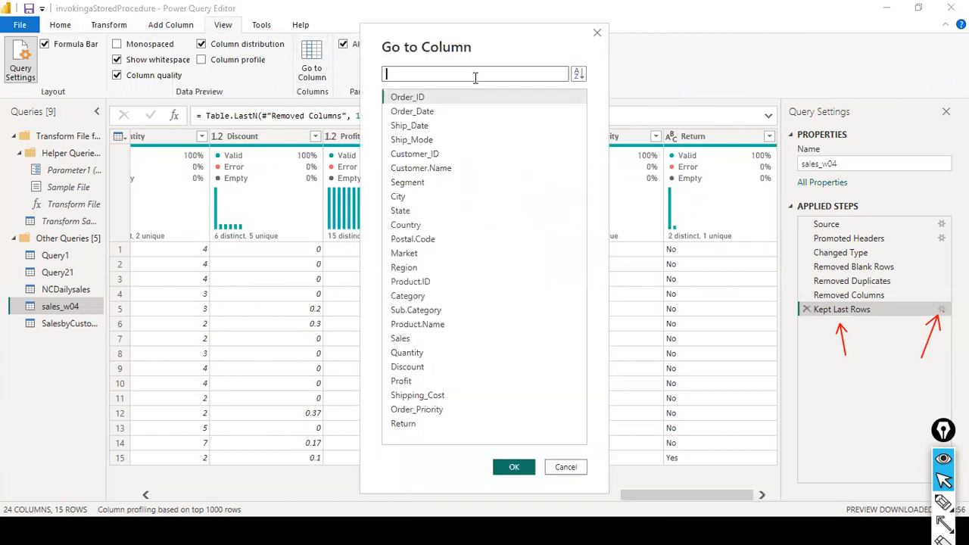
text(ship)
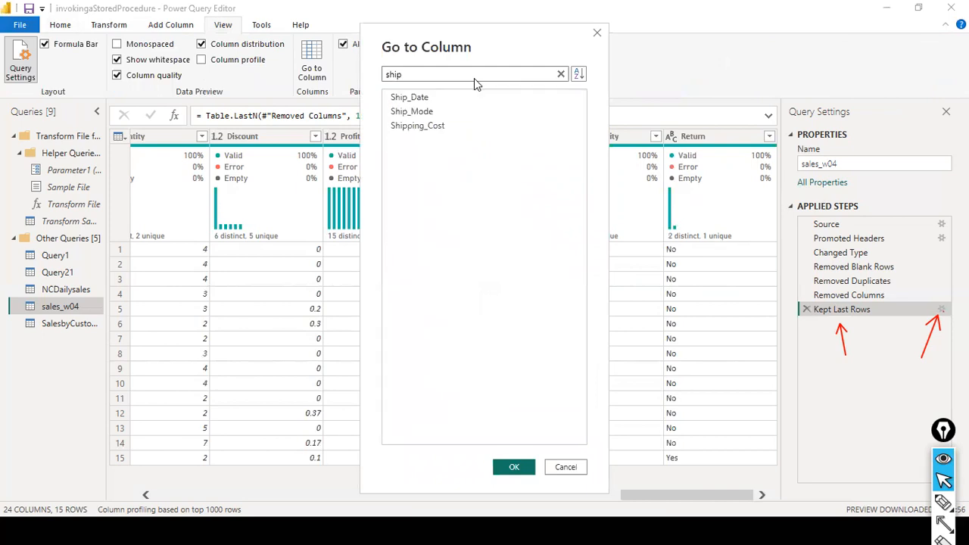
click(451, 110)
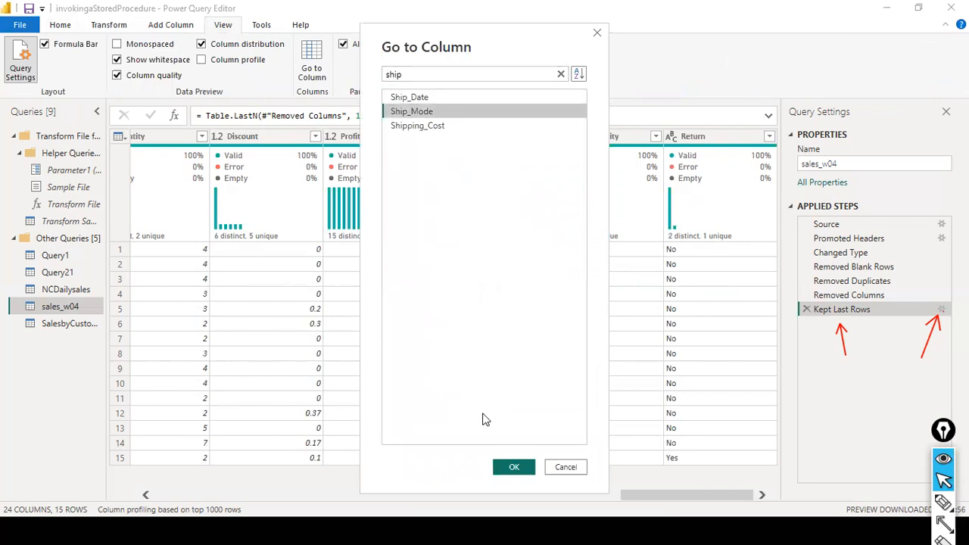
click(514, 467)
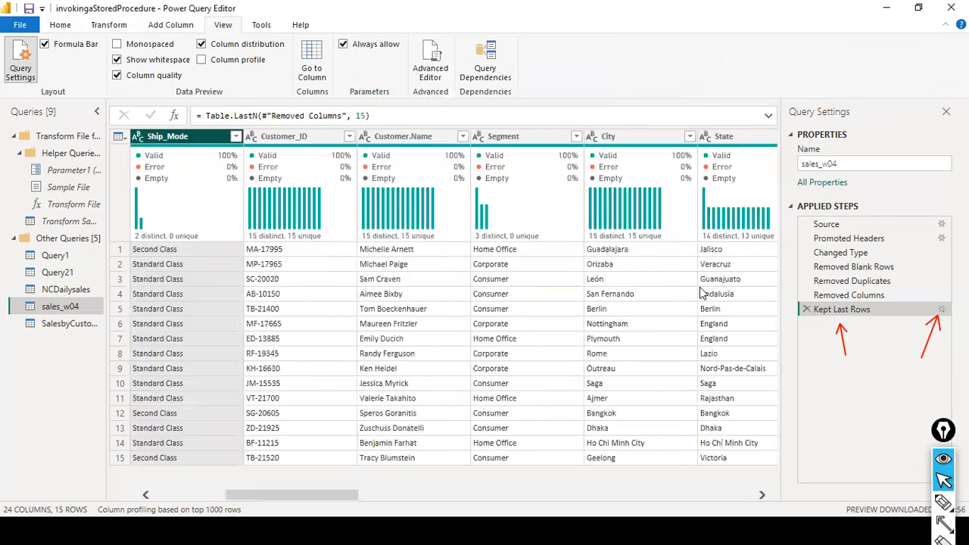
drag(167, 142, 711, 166)
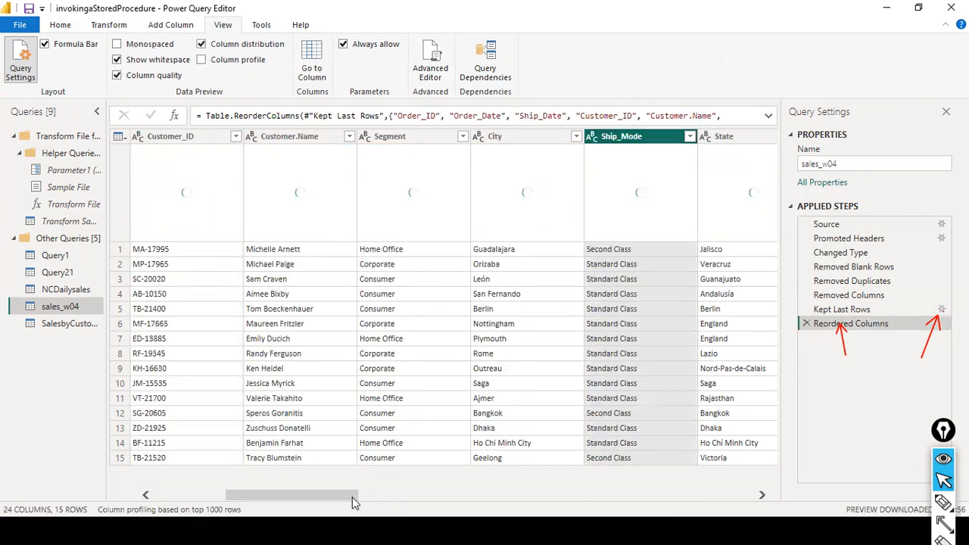
Drag the Ship_Mode column past Market, Region and Product.ID, toward Product.Name.
drag(289, 502, 400, 503)
drag(386, 502, 364, 506)
drag(290, 137, 738, 144)
drag(717, 196, 717, 195)
drag(364, 498, 448, 488)
drag(231, 136, 711, 148)
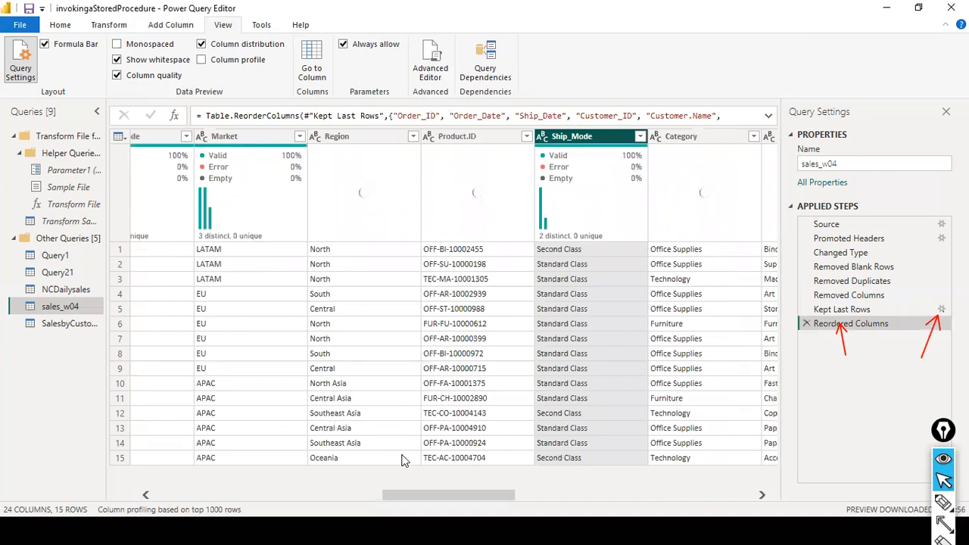
drag(435, 494, 487, 497)
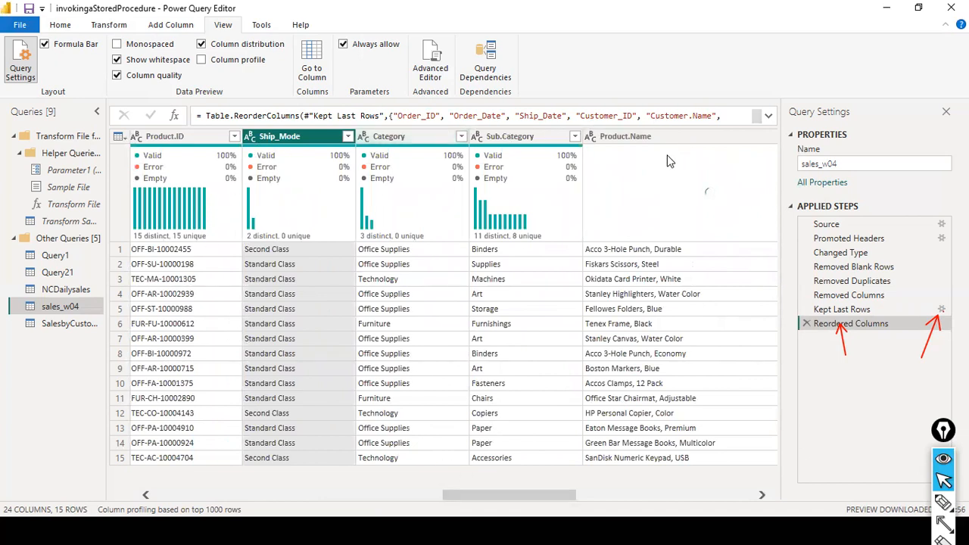
mouse_move(279, 136)
mouse_down()
mouse_move(704, 137)
mouse_move(773, 142)
mouse_move(648, 151)
mouse_move(836, 149)
mouse_up()
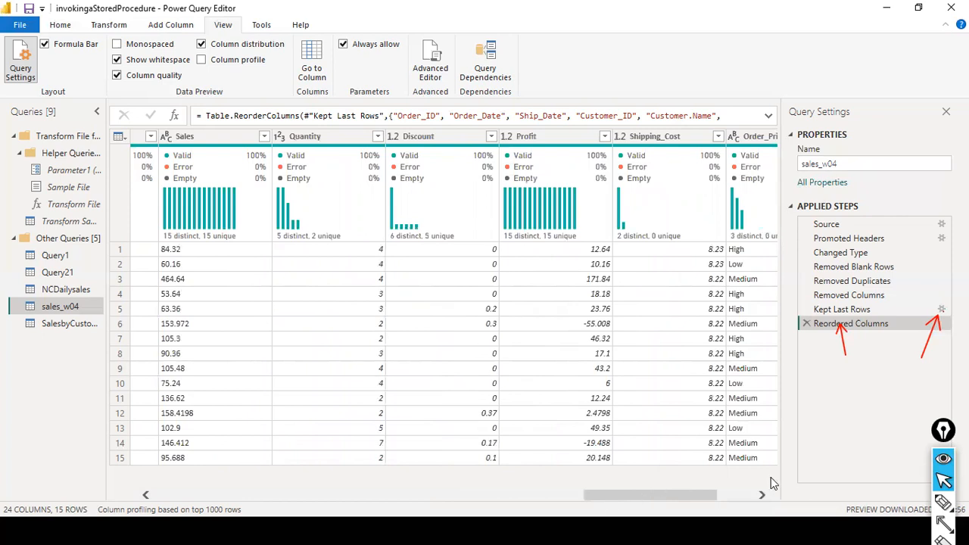
scroll(771, 477, right, 3)
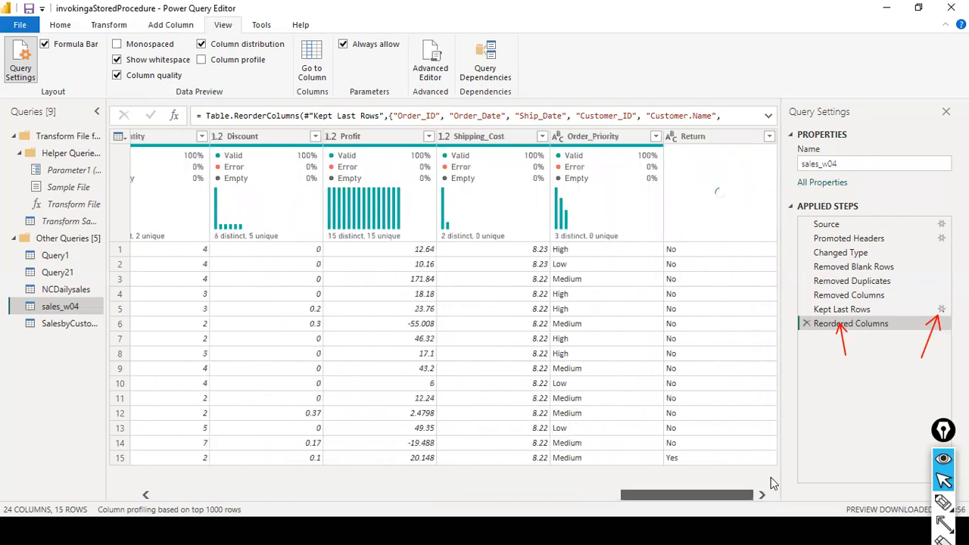
drag(630, 493, 551, 496)
drag(455, 508, 524, 498)
drag(191, 139, 762, 176)
drag(489, 494, 600, 479)
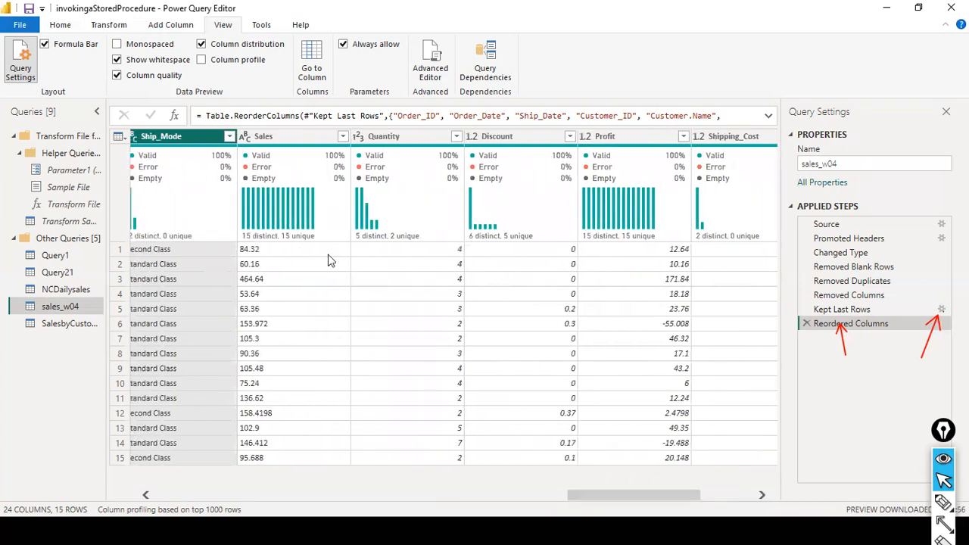
mouse_move(161, 137)
mouse_down()
mouse_move(658, 118)
mouse_move(606, 133)
mouse_move(591, 166)
mouse_up()
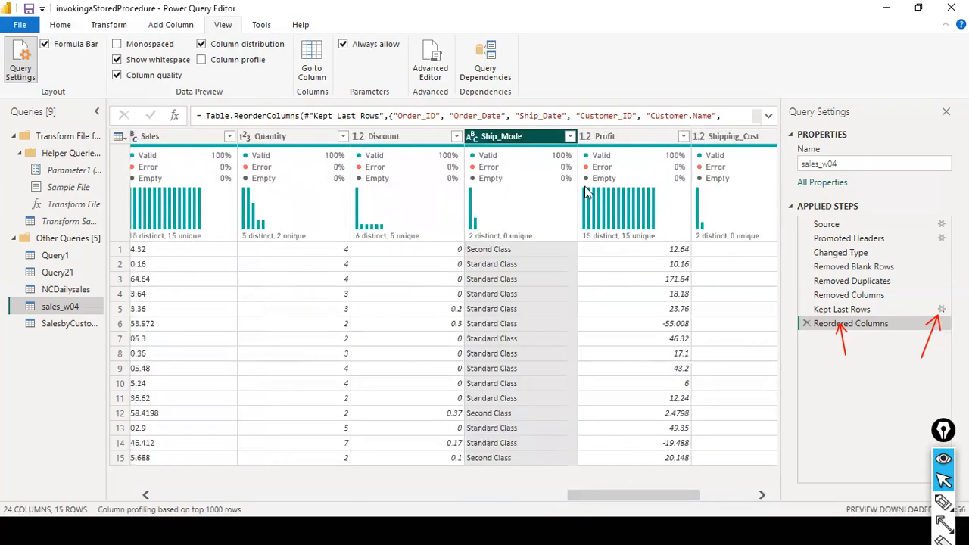
mouse_move(513, 141)
mouse_down()
mouse_move(637, 138)
mouse_move(623, 193)
mouse_move(584, 156)
mouse_move(595, 145)
mouse_move(506, 141)
mouse_up()
drag(595, 496, 664, 481)
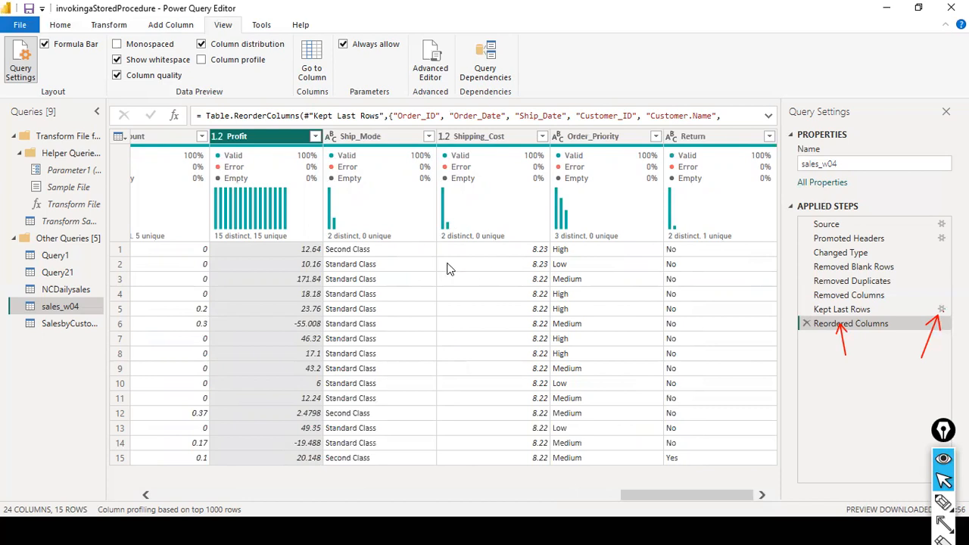
mouse_move(442, 236)
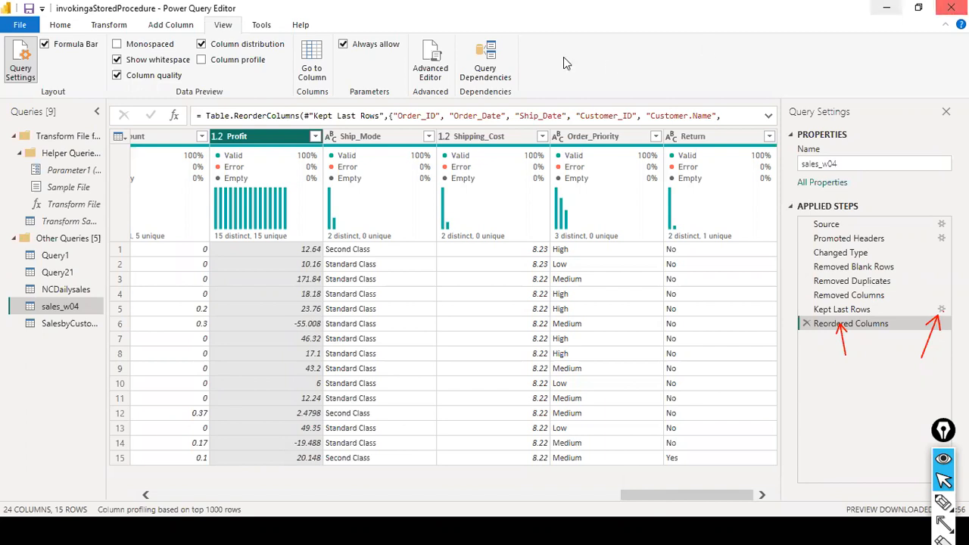
drag(646, 496, 939, 484)
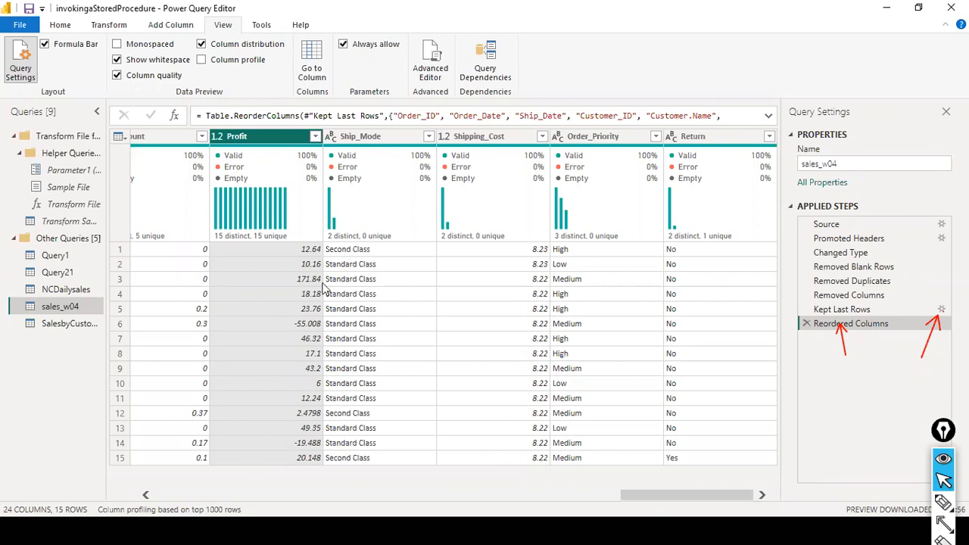
drag(647, 495, 902, 495)
key(ctrl+shift+F10)
mouse_move(309, 234)
mouse_down()
mouse_move(353, 266)
mouse_move(551, 271)
mouse_move(530, 359)
mouse_move(559, 478)
mouse_up()
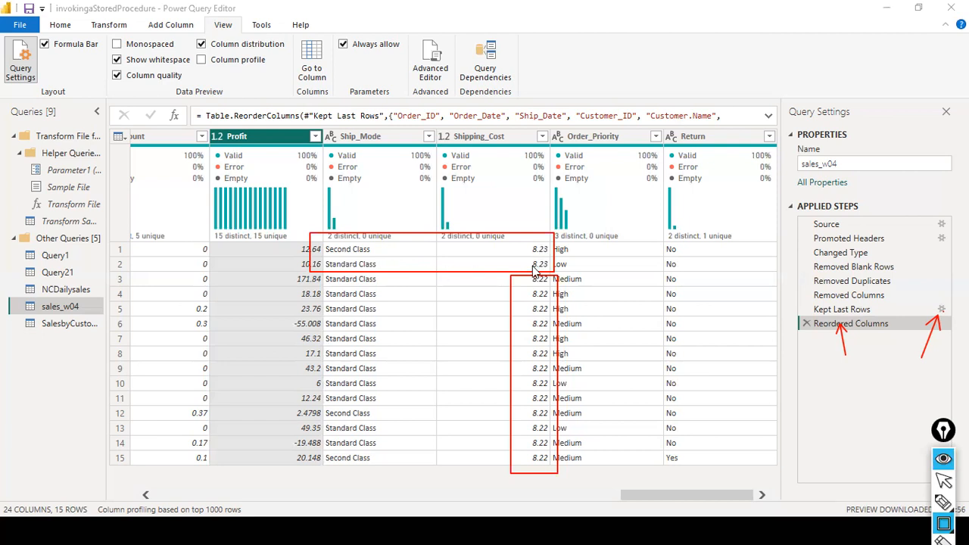
drag(454, 266, 524, 269)
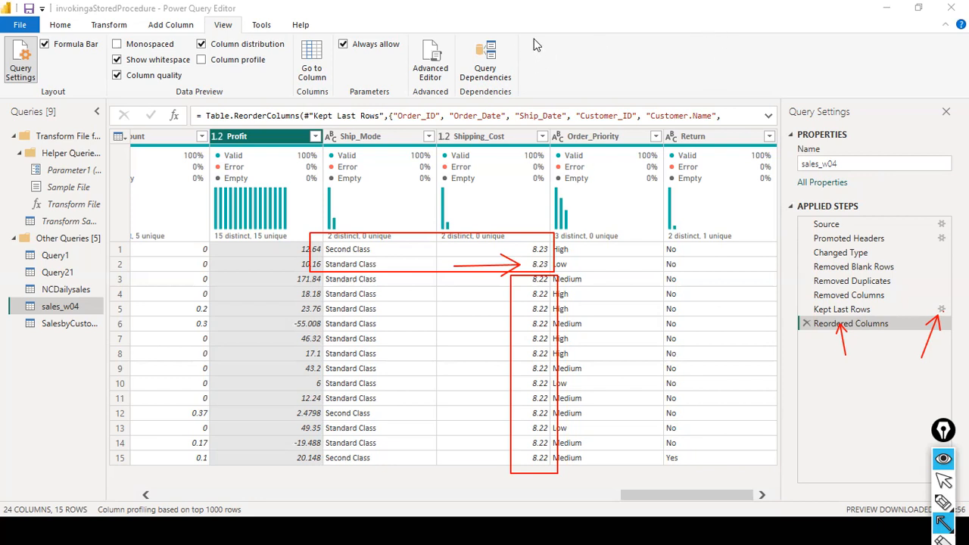
Open the Keep Rows dropdown in the Home tab's Reduce Rows group.
key(Escape)
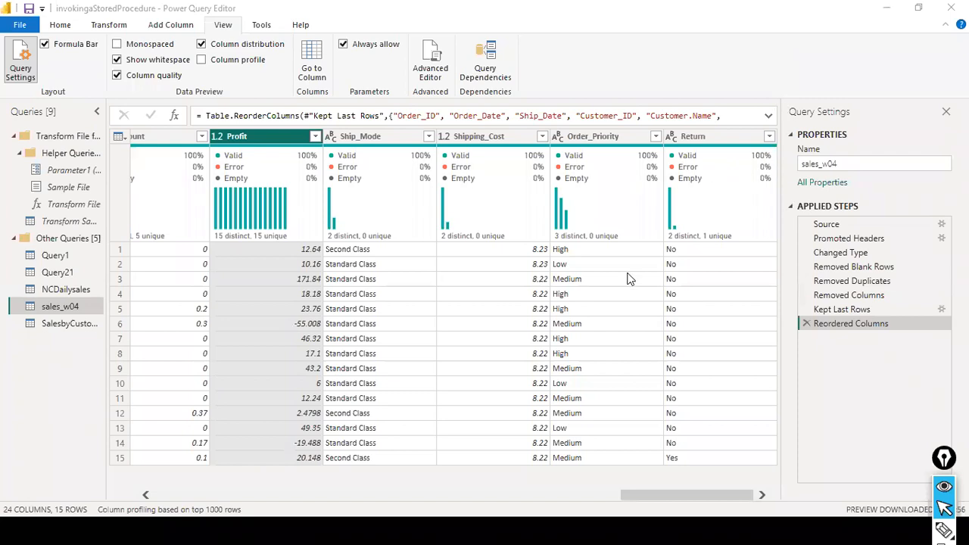
click(59, 29)
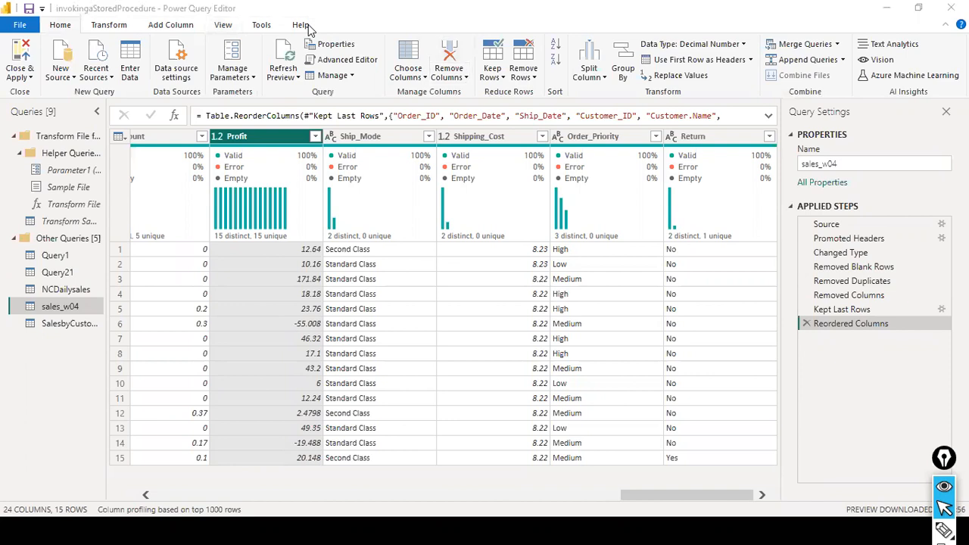
click(502, 79)
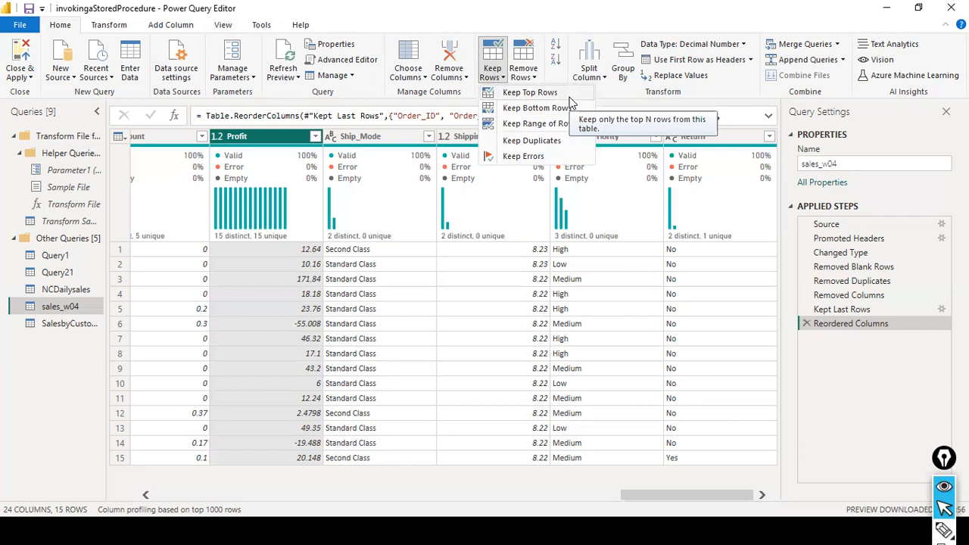
click(539, 126)
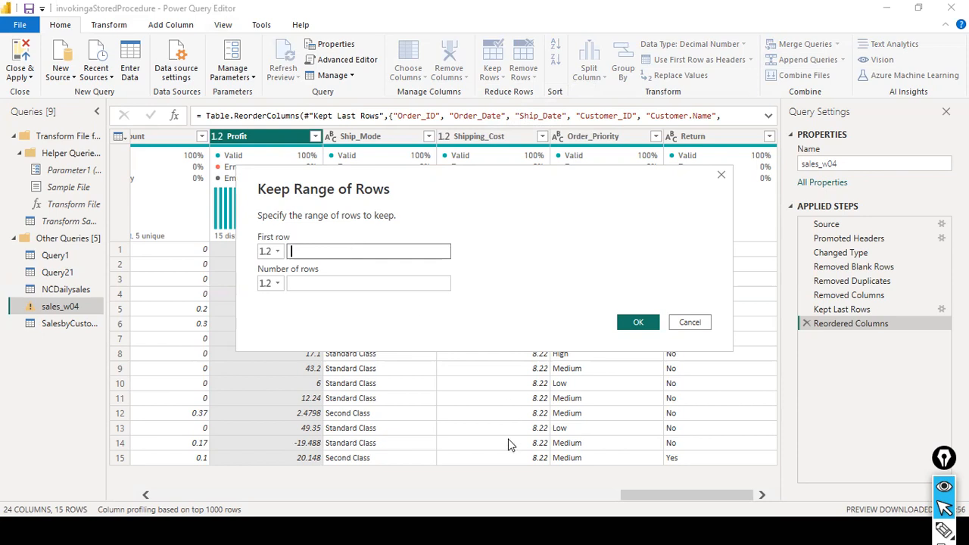
click(689, 322)
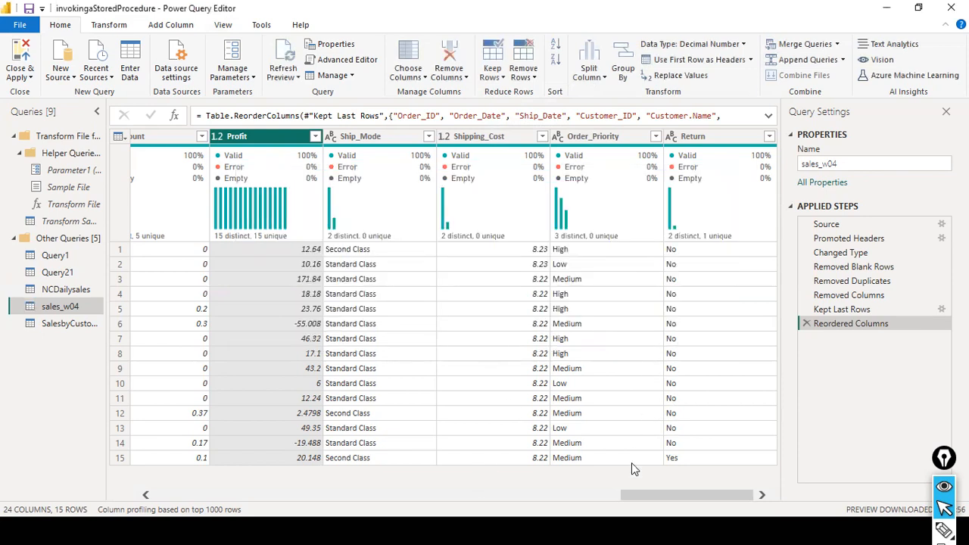
drag(667, 495, 73, 519)
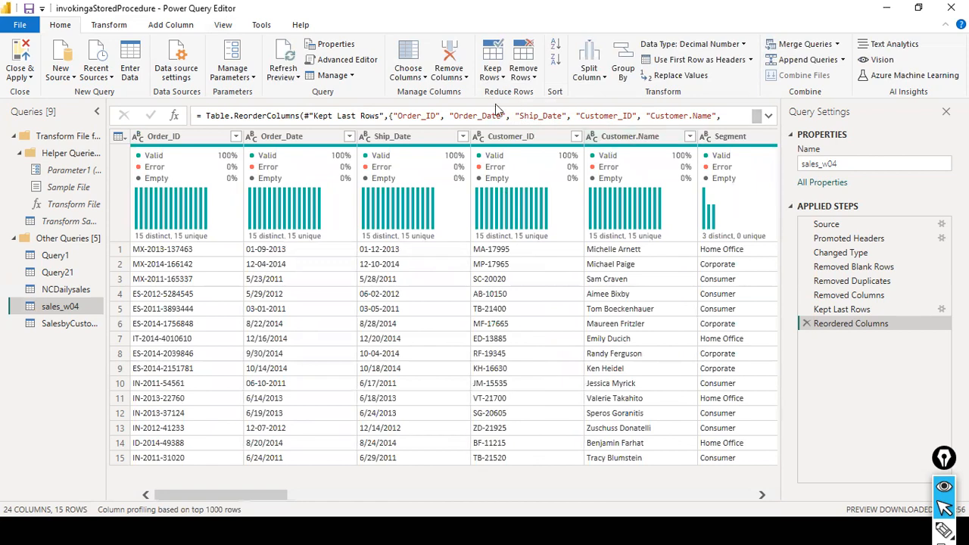
click(501, 78)
click(519, 123)
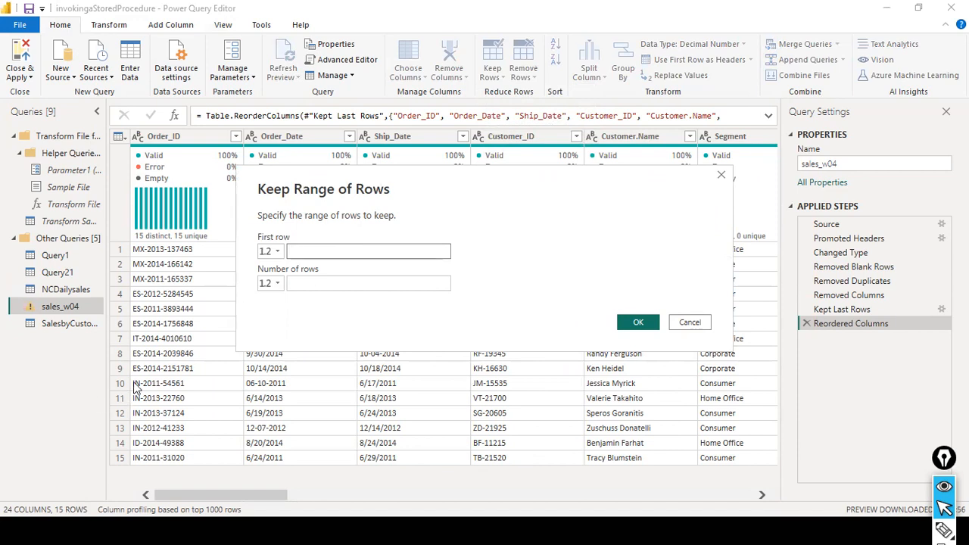
click(325, 282)
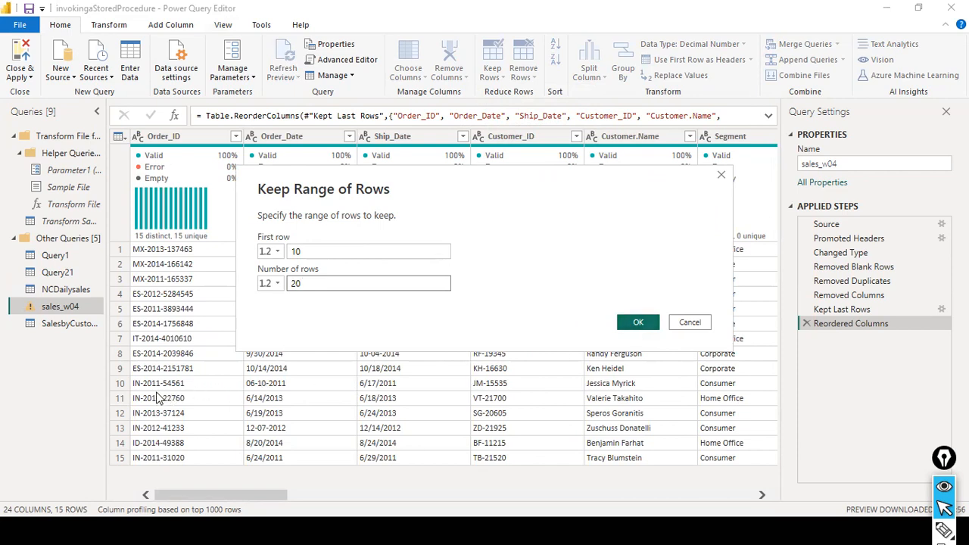
click(640, 321)
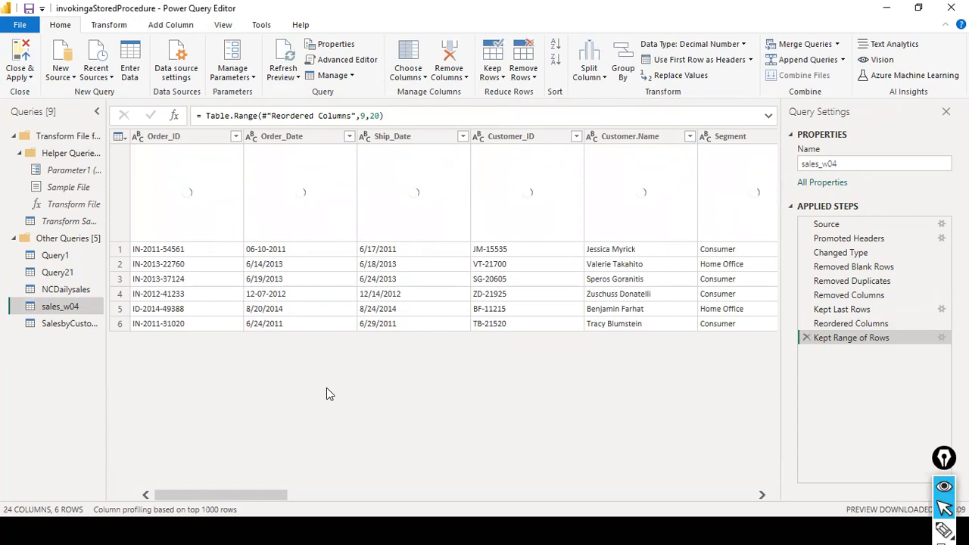
click(805, 337)
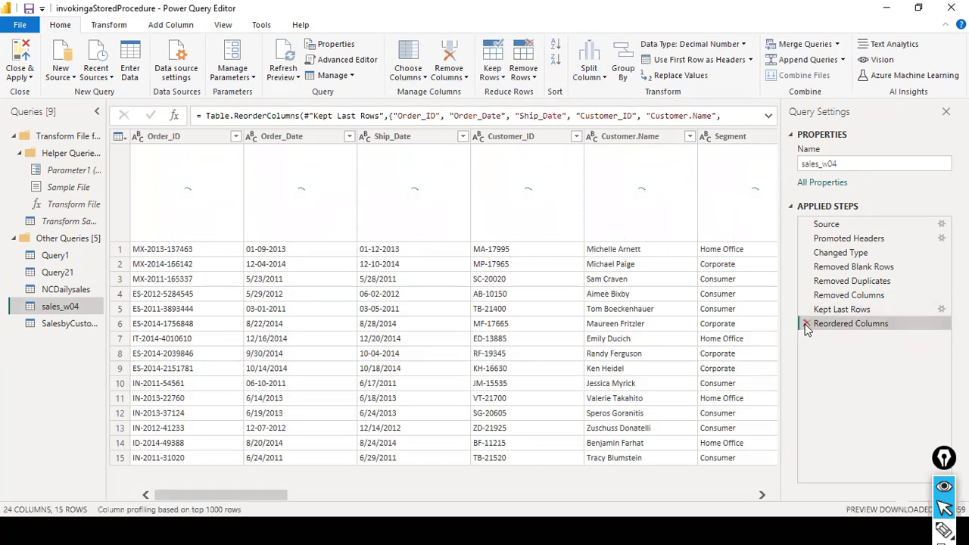
Delete Reordered Columns and Kept Last Rows, then keep 25 rows starting at row 10.
click(806, 323)
click(806, 310)
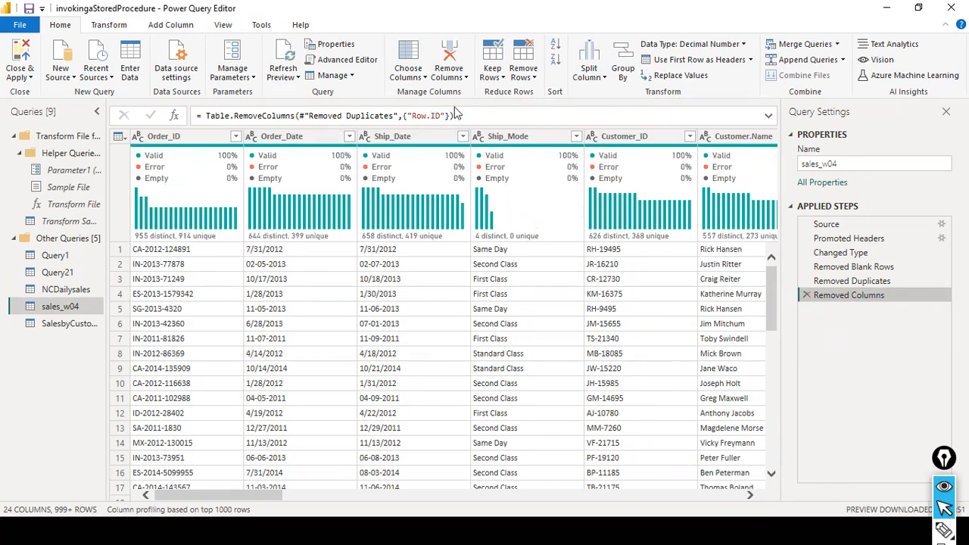
click(502, 78)
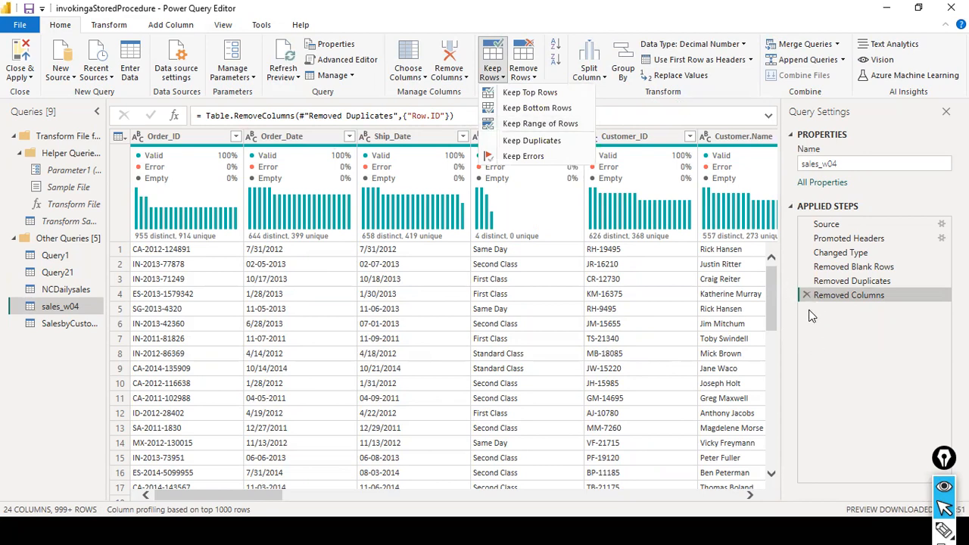
click(541, 129)
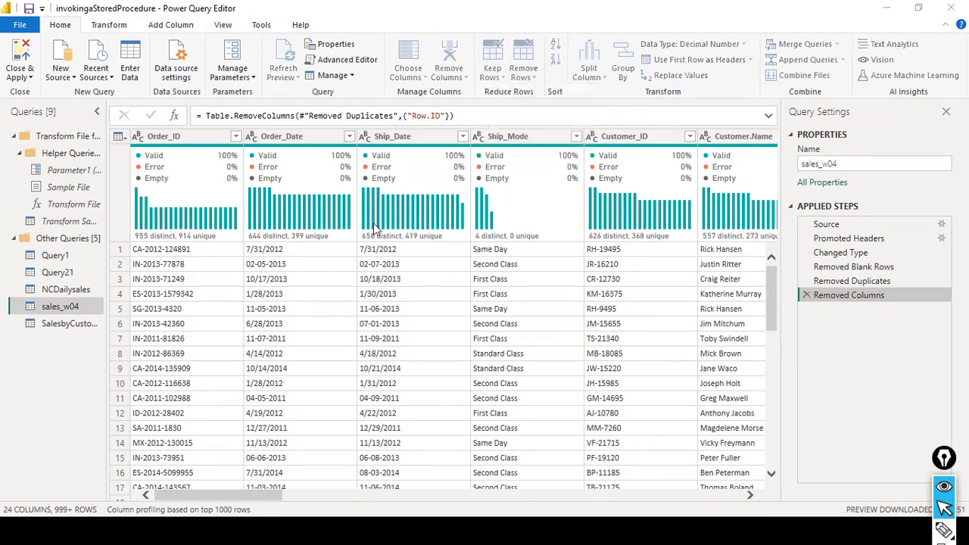
click(342, 245)
text(10)
click(331, 285)
text(25)
click(638, 322)
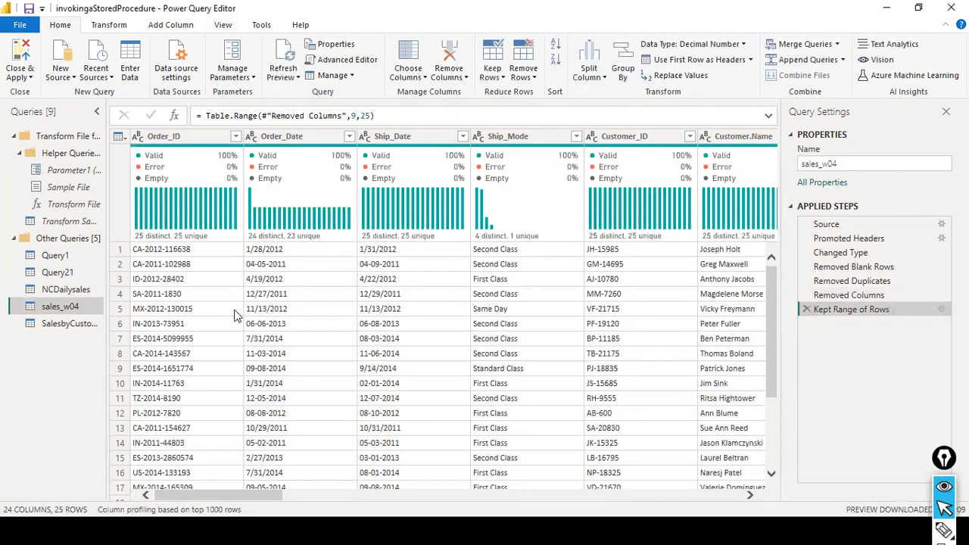
Review the kept range, then delete the Kept Range of Rows step.
scroll(243, 356, down, 3)
scroll(243, 359, up, 3)
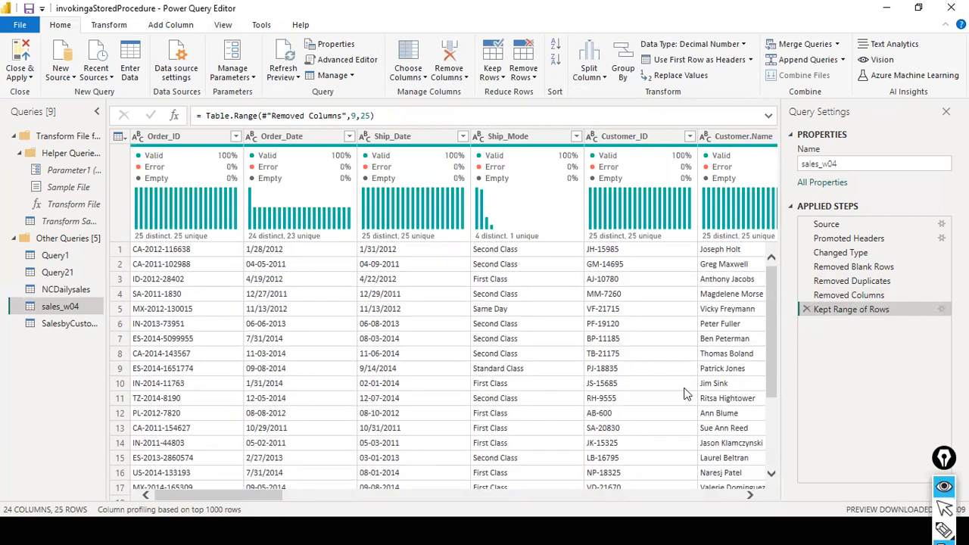
drag(810, 380, 807, 331)
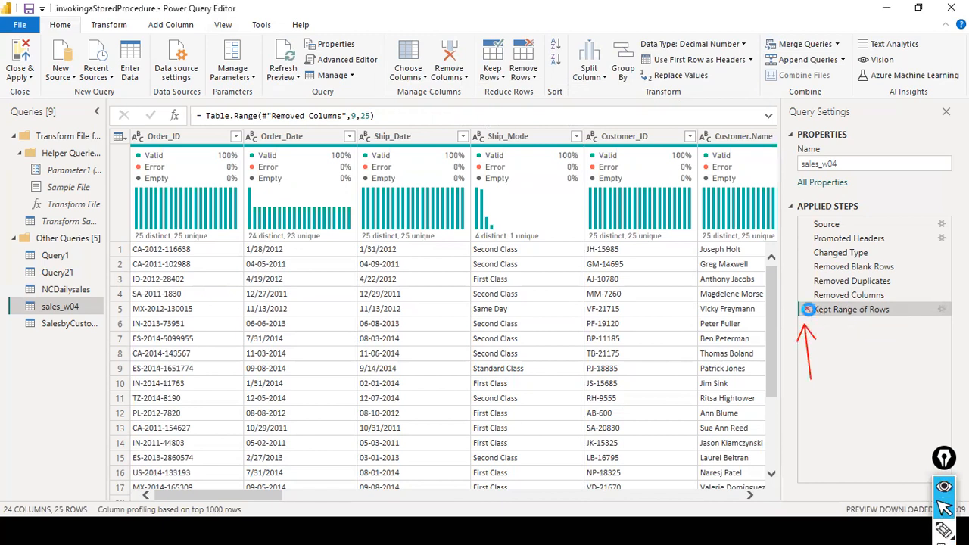
click(806, 310)
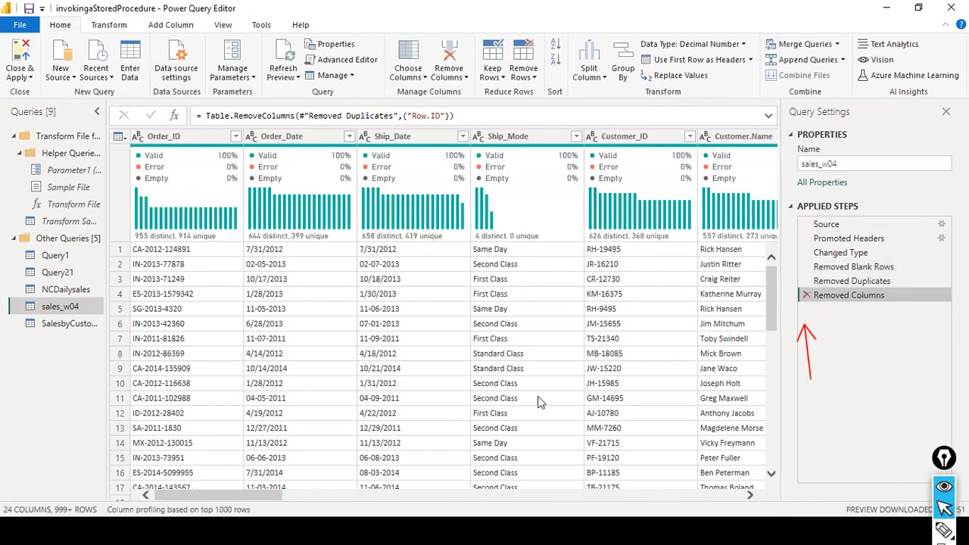
scroll(539, 395, down, 7)
scroll(539, 394, up, 7)
click(500, 75)
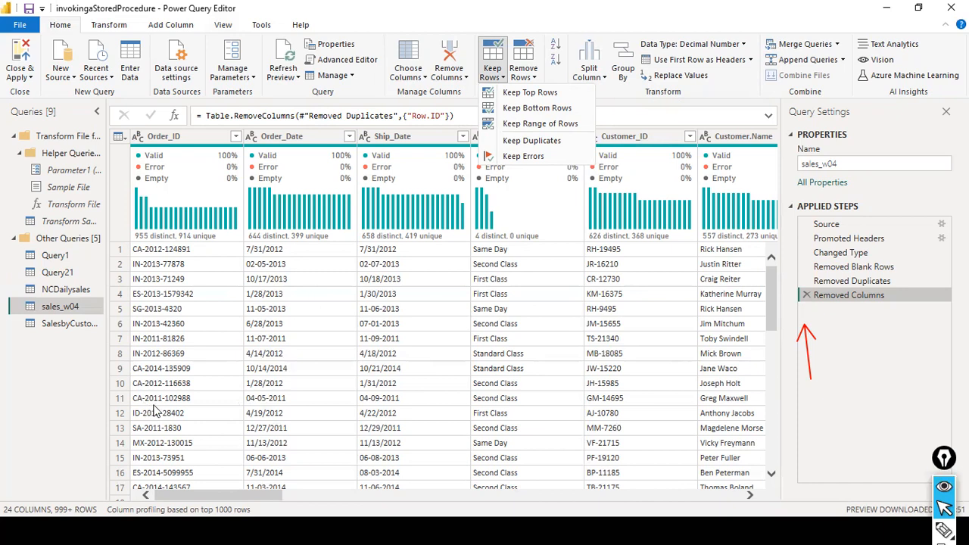
click(551, 123)
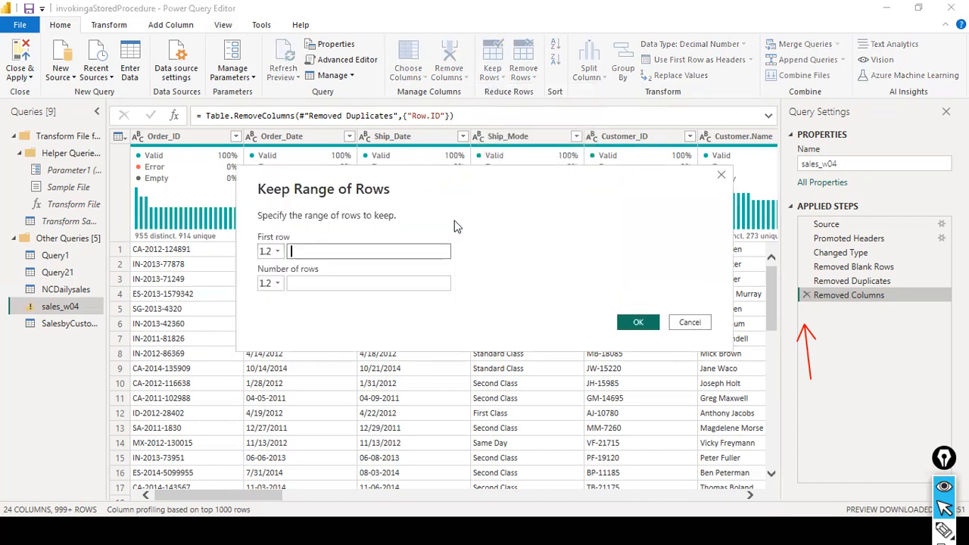
text(6)
click(364, 283)
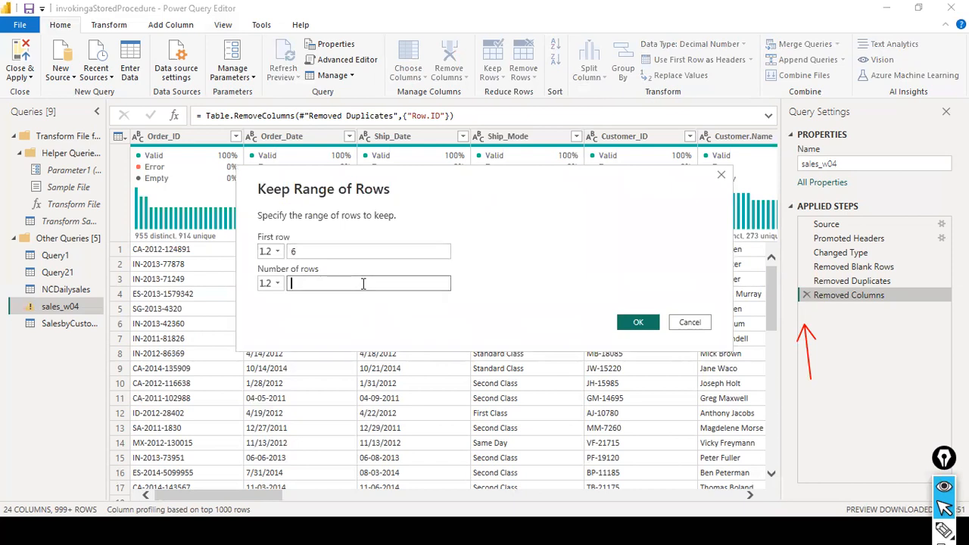
text(6)
click(622, 322)
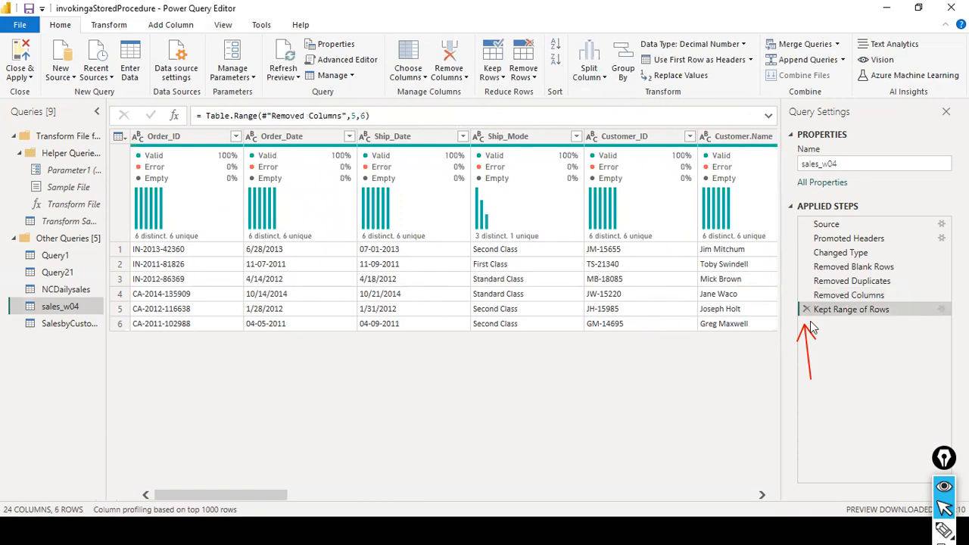
drag(239, 491, 403, 477)
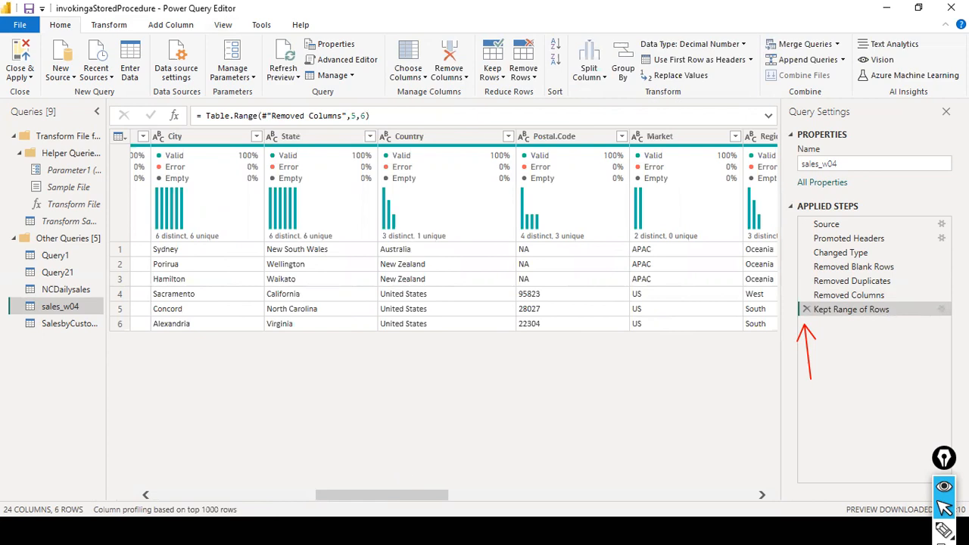
click(807, 311)
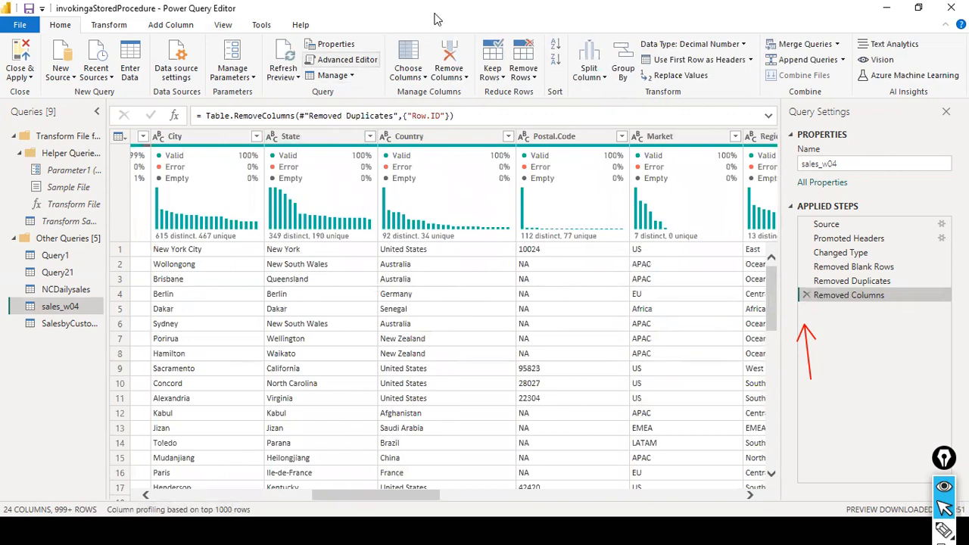
scroll(432, 422, down, 3)
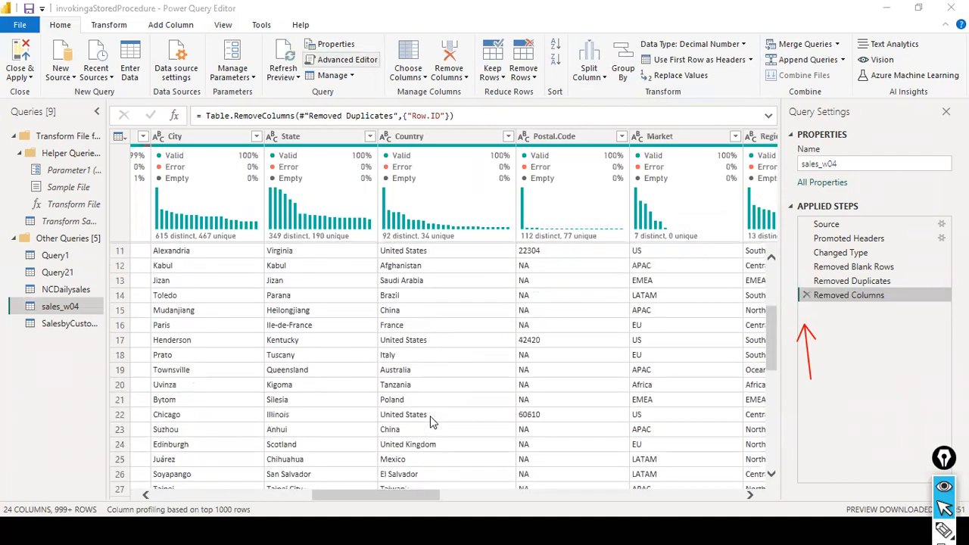
scroll(431, 422, up, 1)
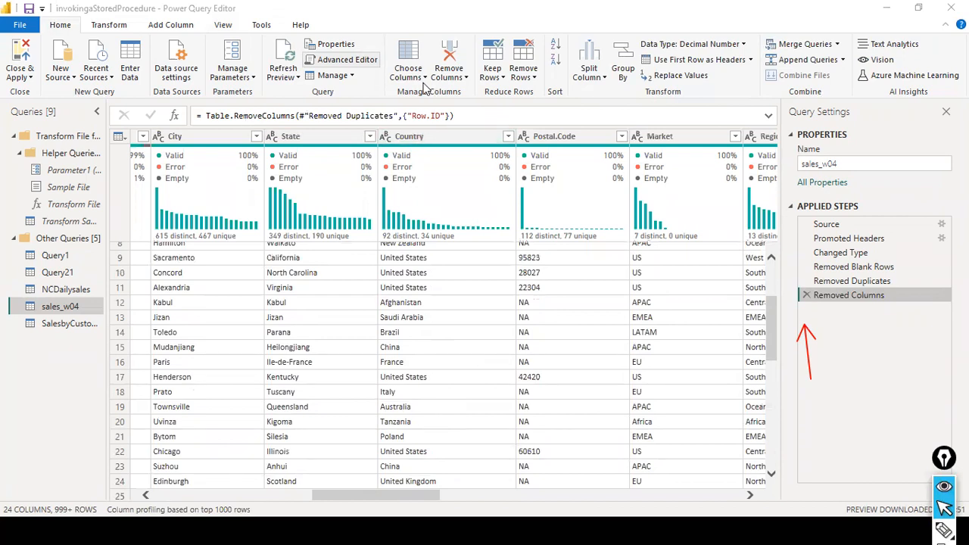
click(493, 76)
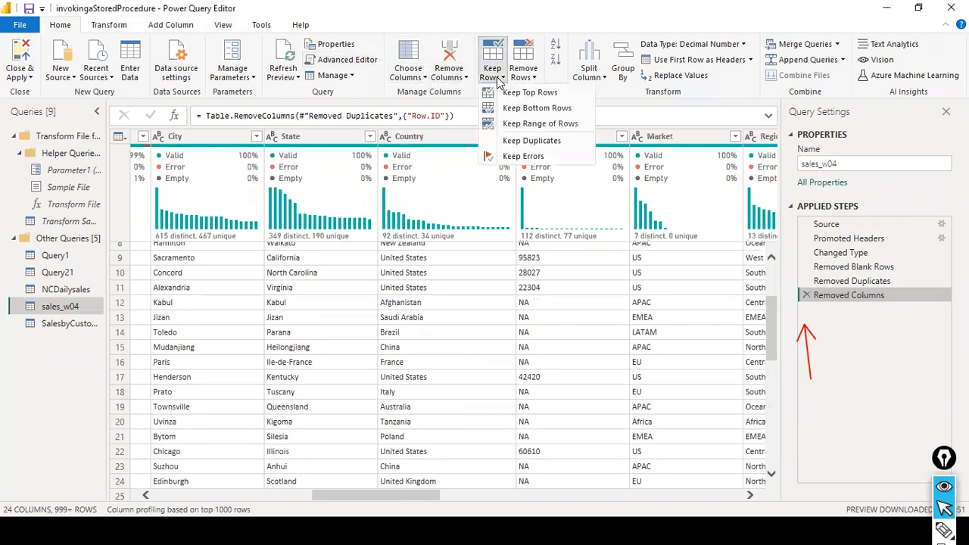
click(529, 156)
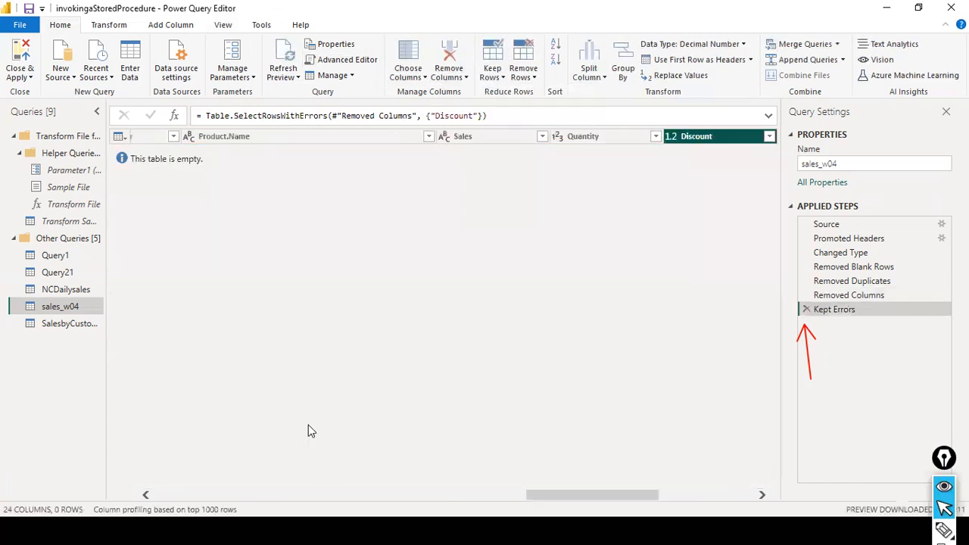
click(806, 309)
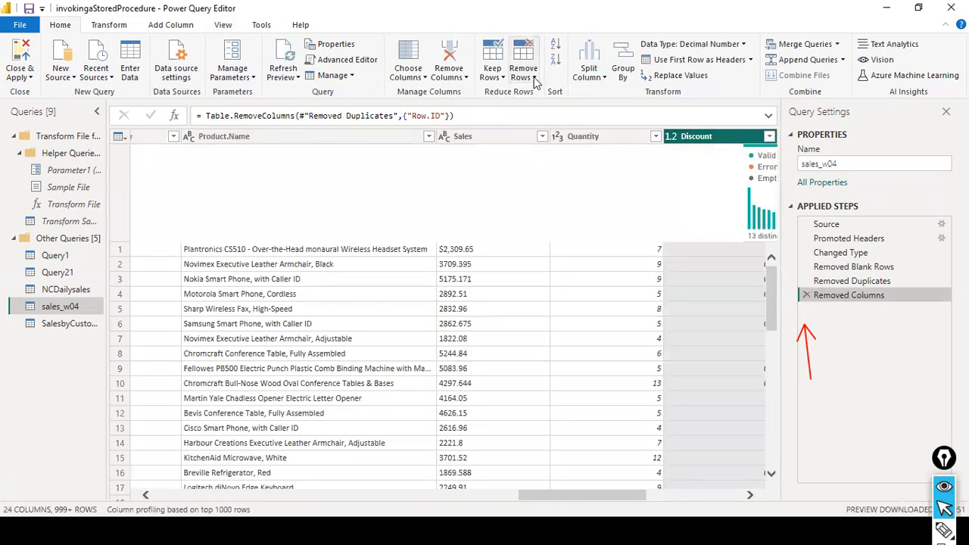
click(534, 79)
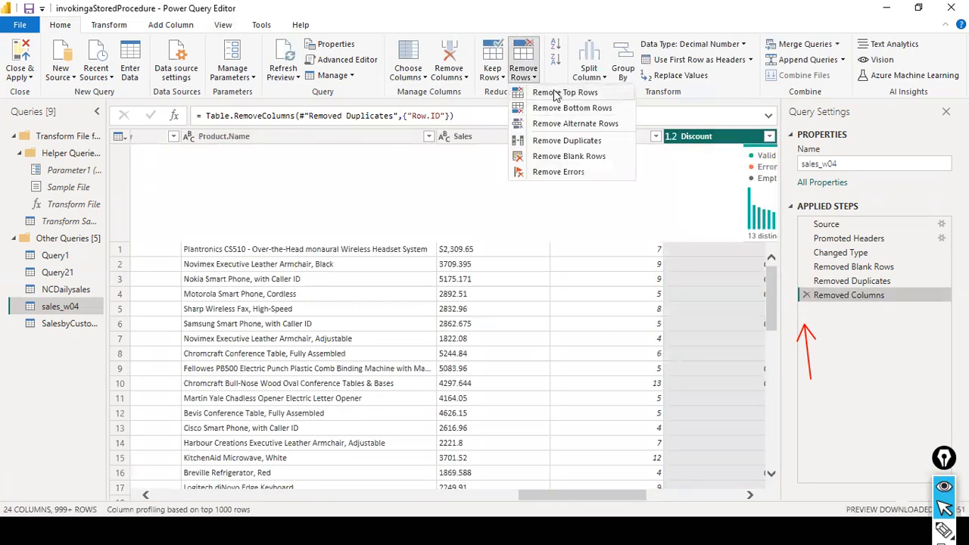
click(561, 94)
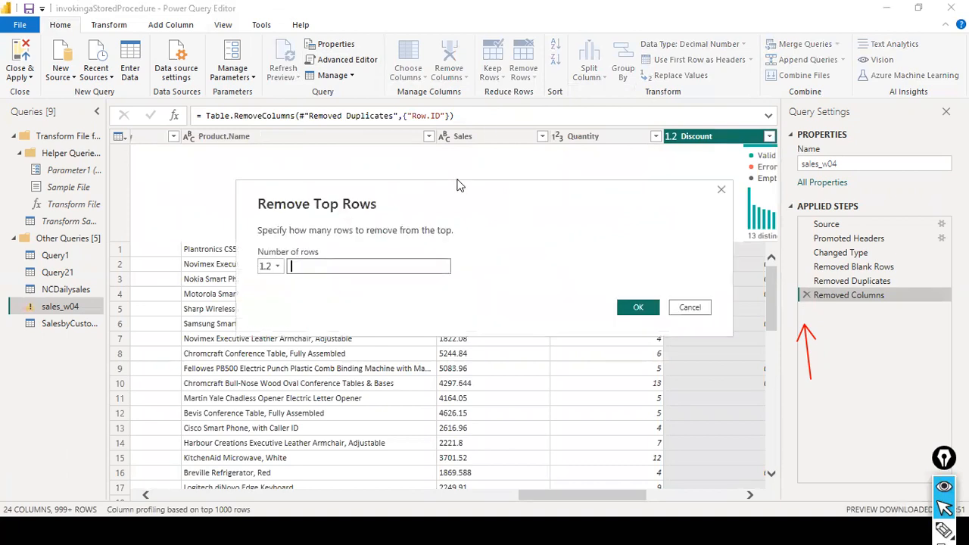
click(343, 267)
click(689, 308)
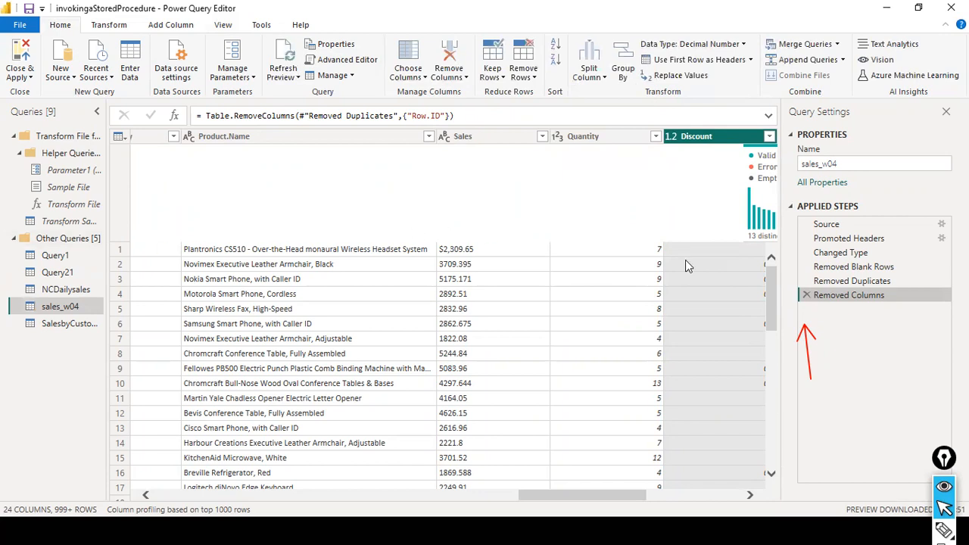
click(533, 80)
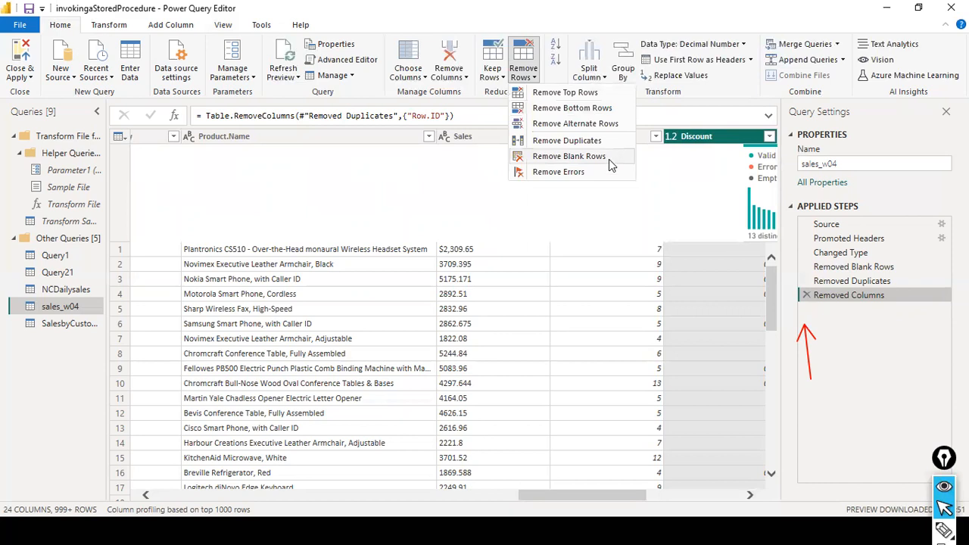
click(864, 373)
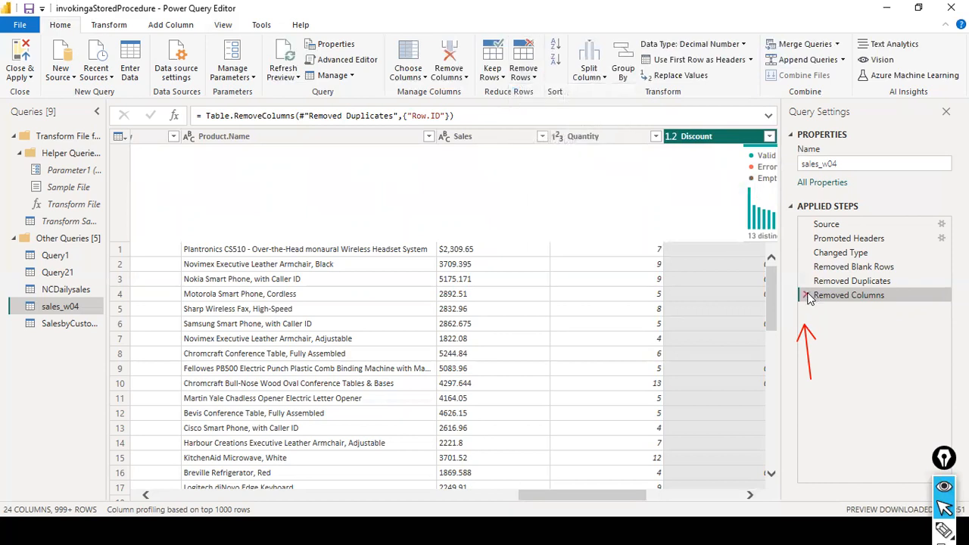
scroll(165, 309, down, 3)
scroll(164, 310, up, 3)
click(477, 495)
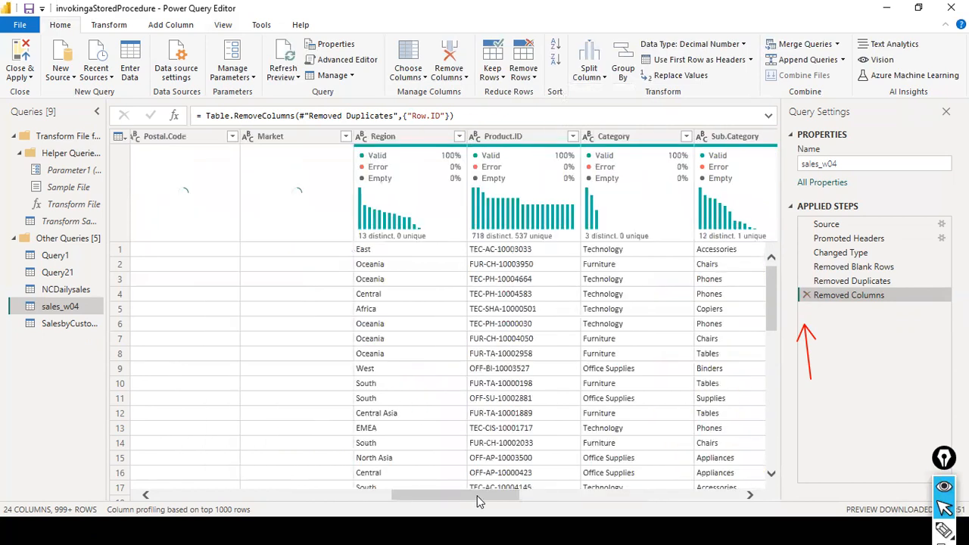
click(524, 73)
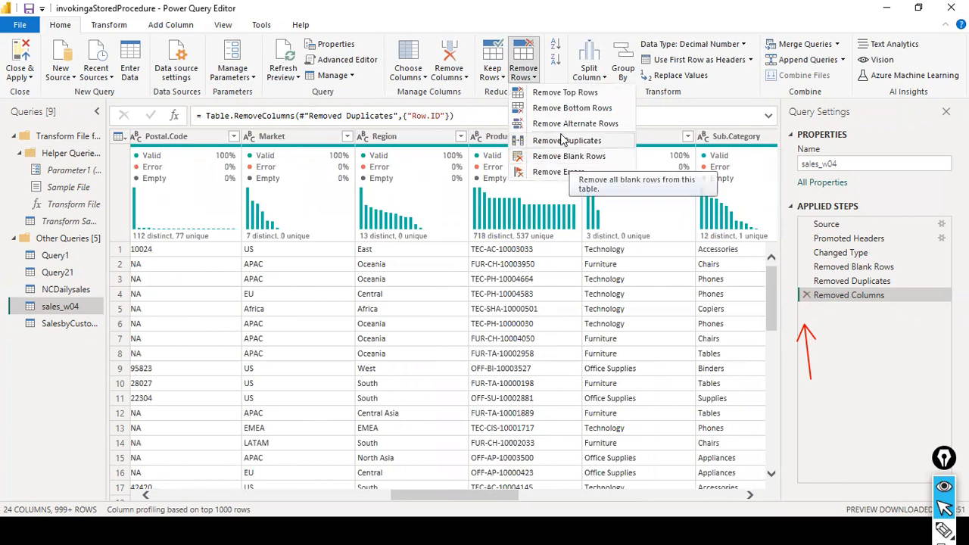
click(565, 92)
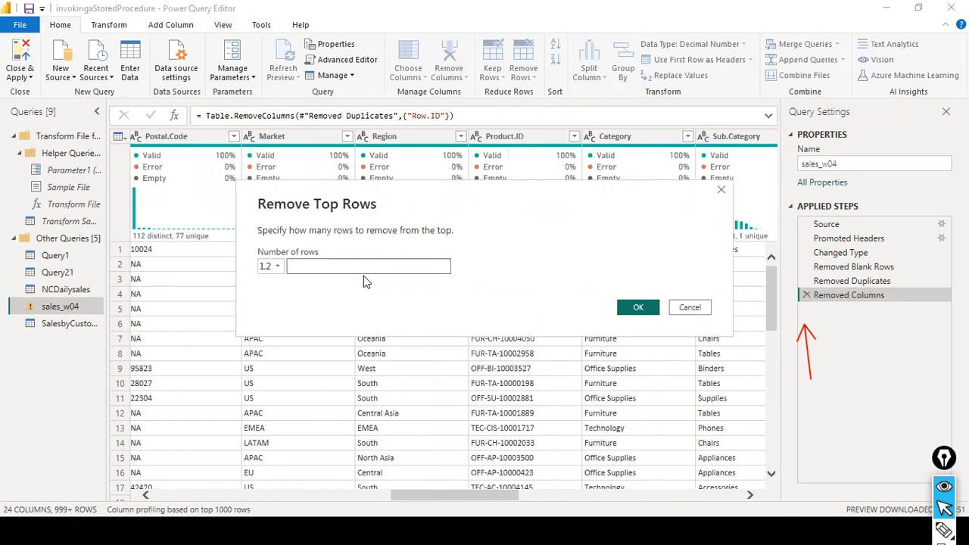
text(3)
click(704, 311)
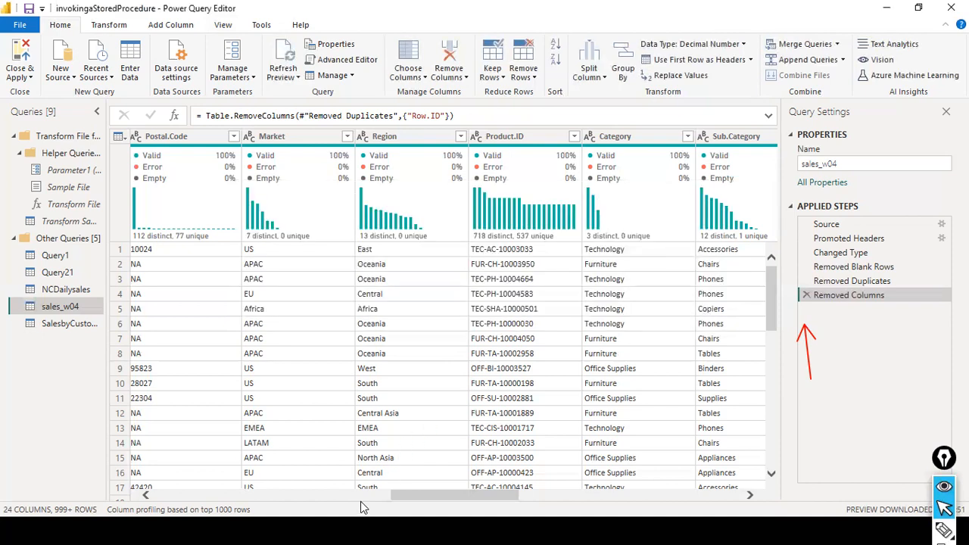
drag(412, 496, 4, 460)
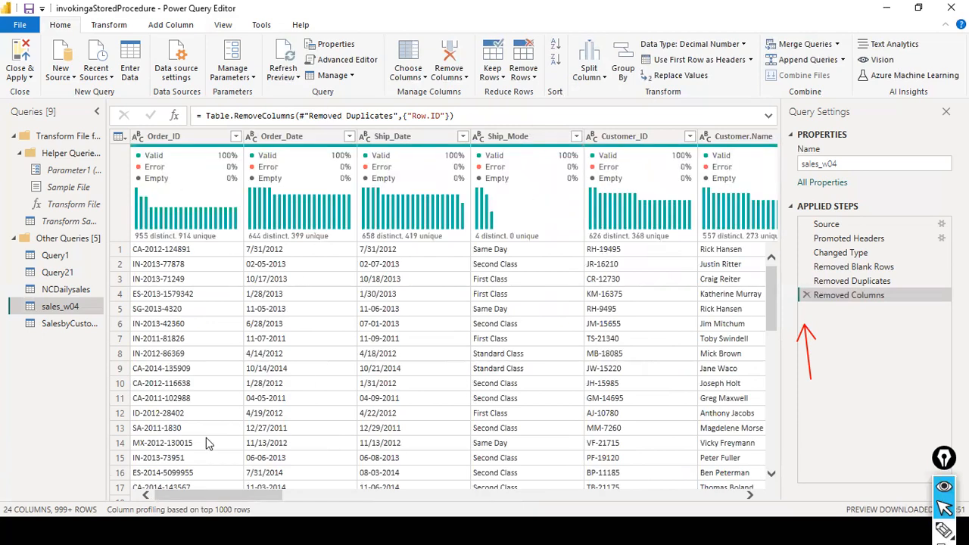
Open the Remove Top Rows dialog from the Remove Rows dropdown.
drag(200, 493, 1, 430)
click(533, 79)
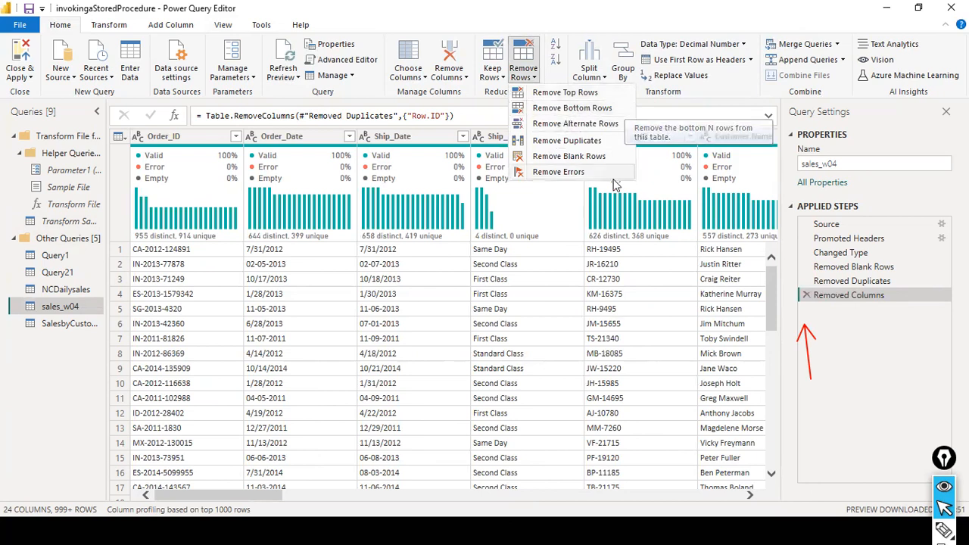
click(748, 24)
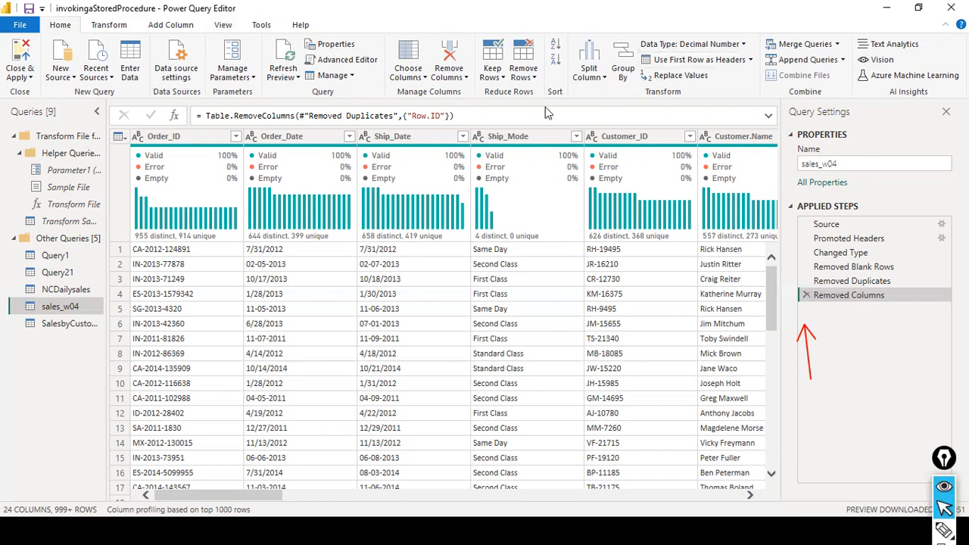
click(534, 78)
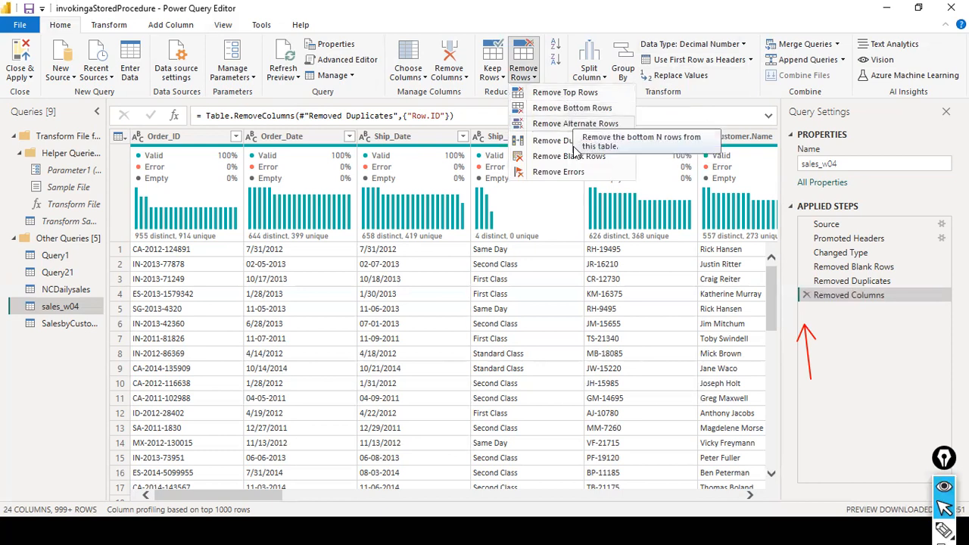
click(567, 92)
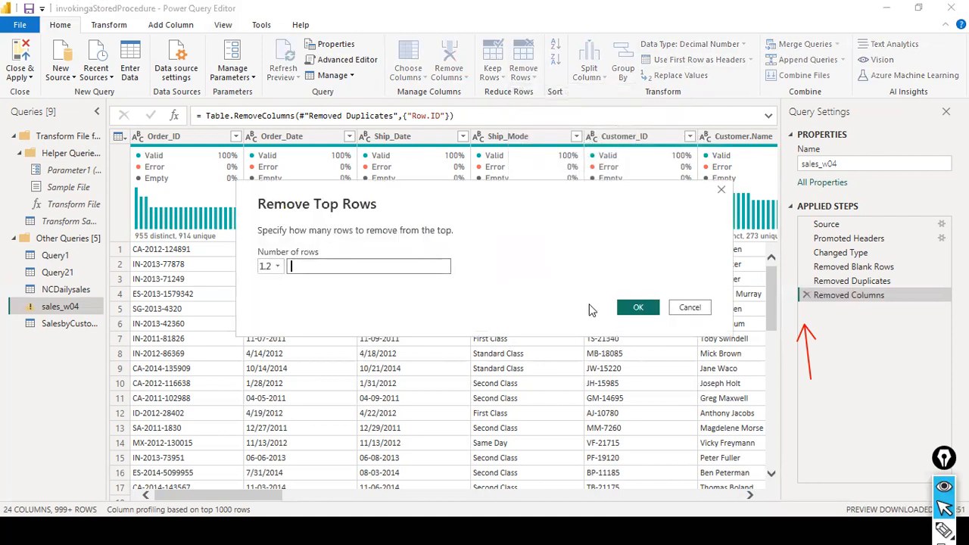
Cancel the Remove Top Rows dialog, leaving sales_w04 ending at Removed Columns.
click(689, 309)
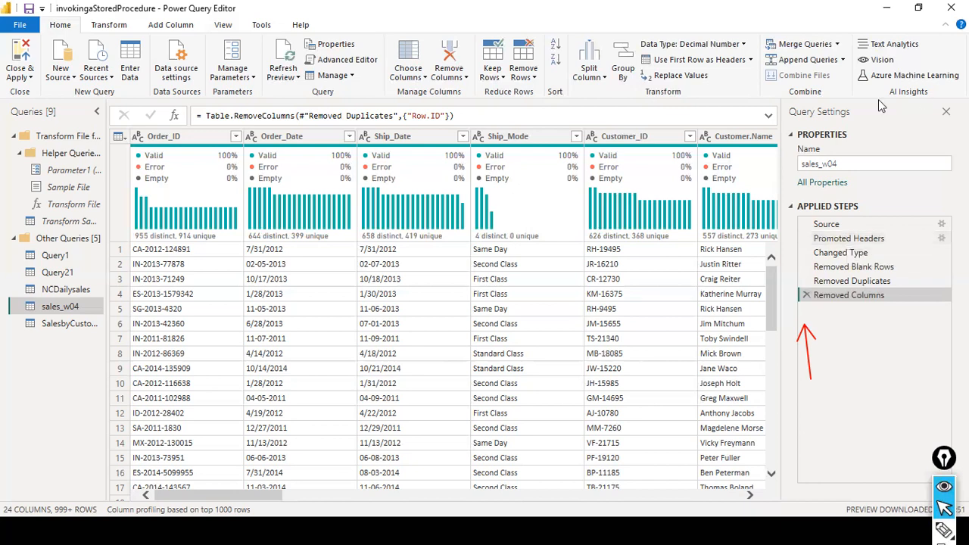
click(534, 78)
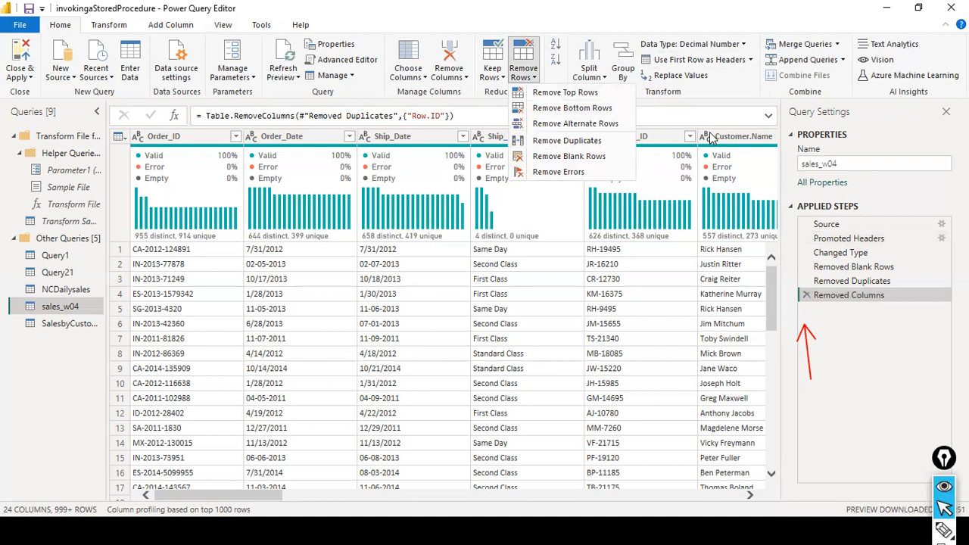
click(503, 75)
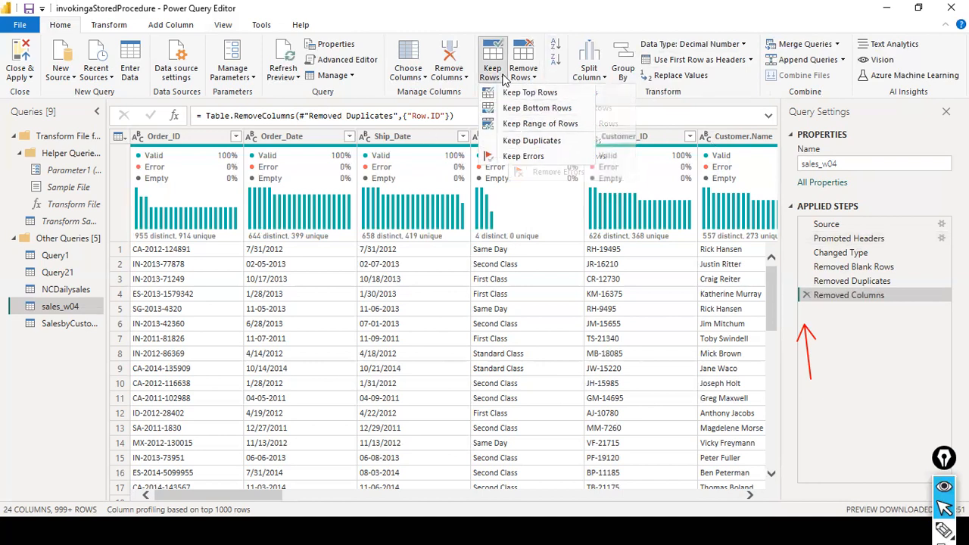
click(523, 75)
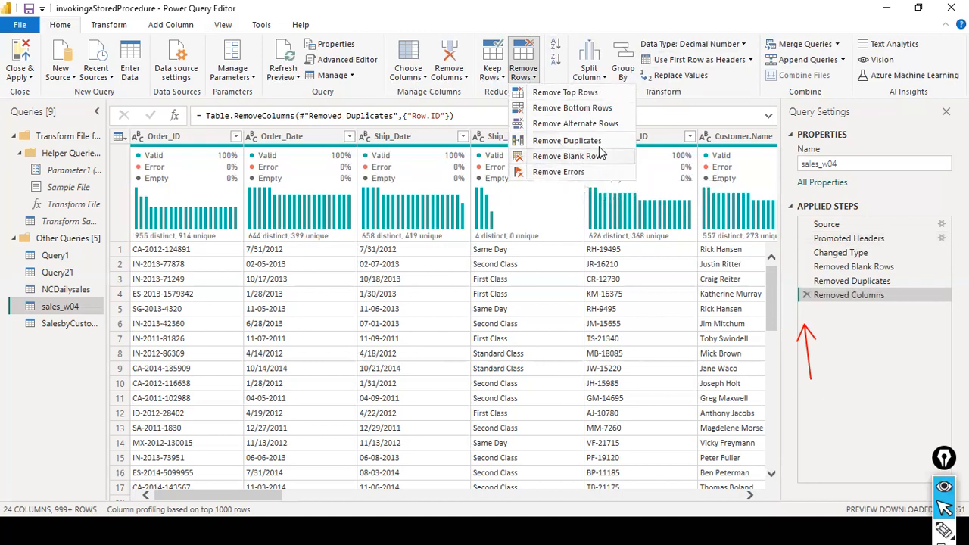
click(500, 76)
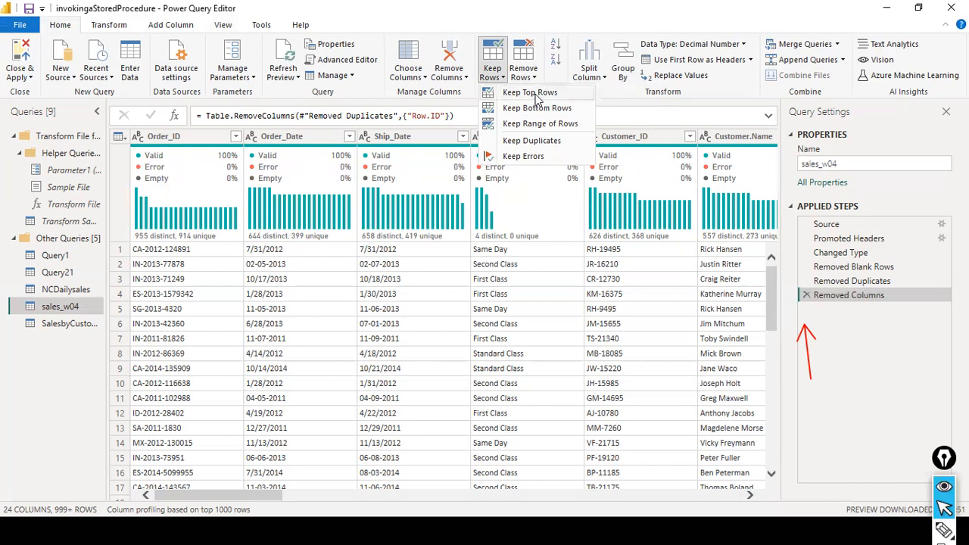
click(560, 282)
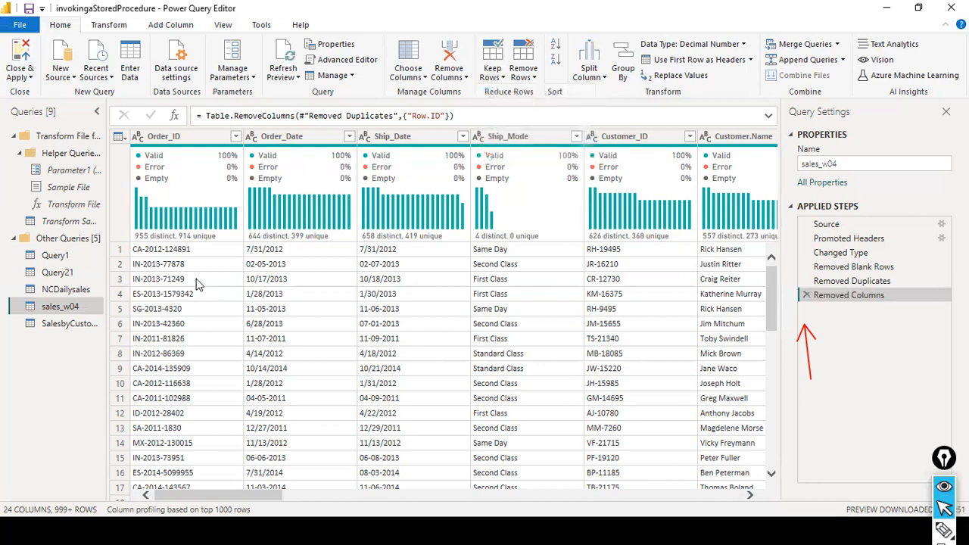
click(192, 257)
click(739, 264)
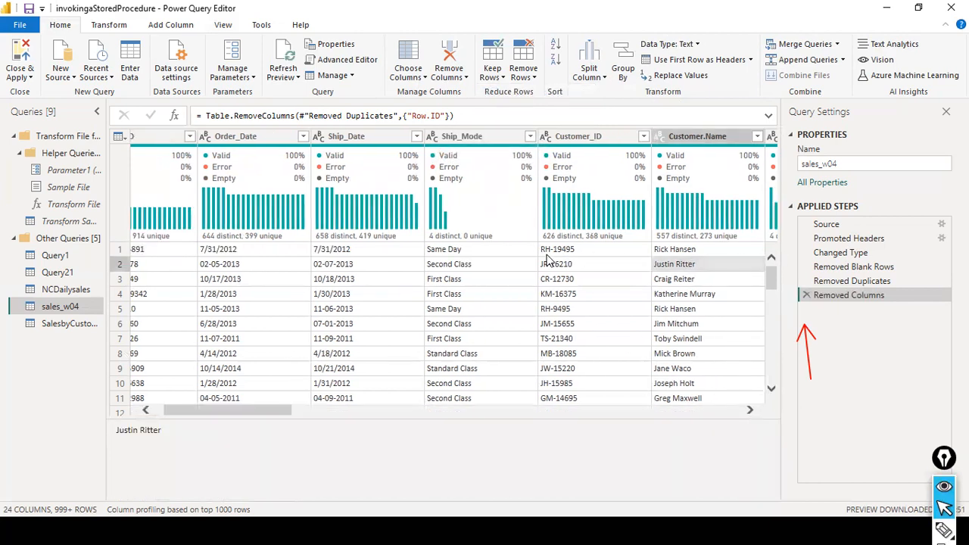
right_click(550, 256)
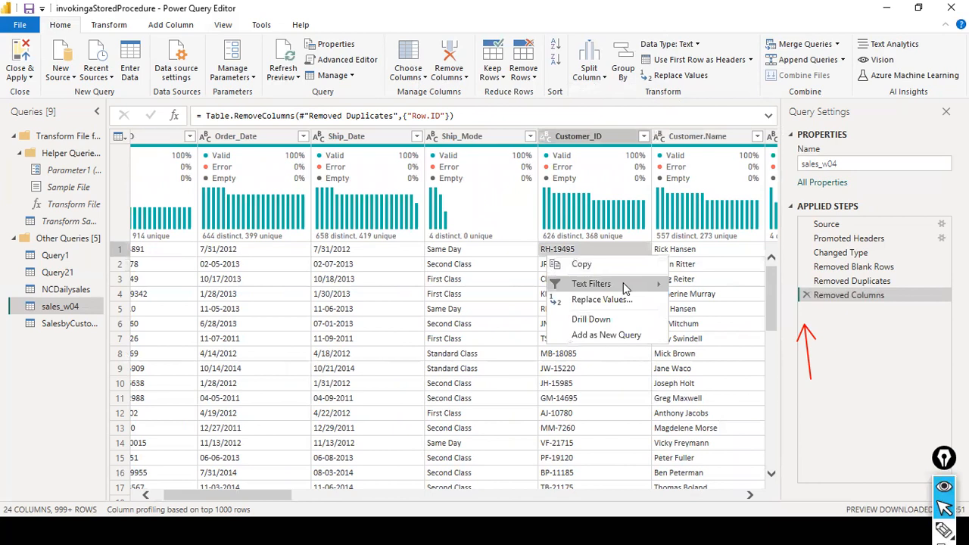
click(405, 338)
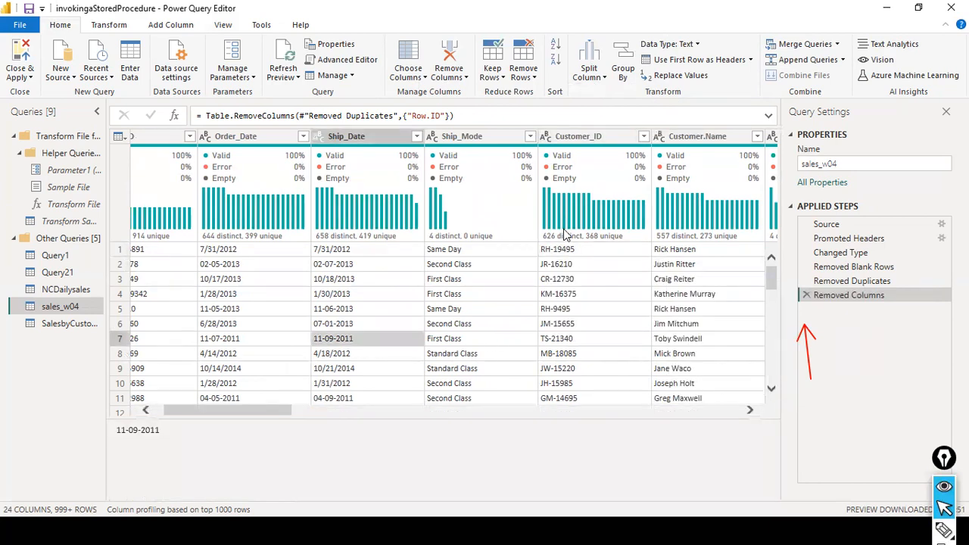
click(338, 280)
drag(190, 411, 117, 409)
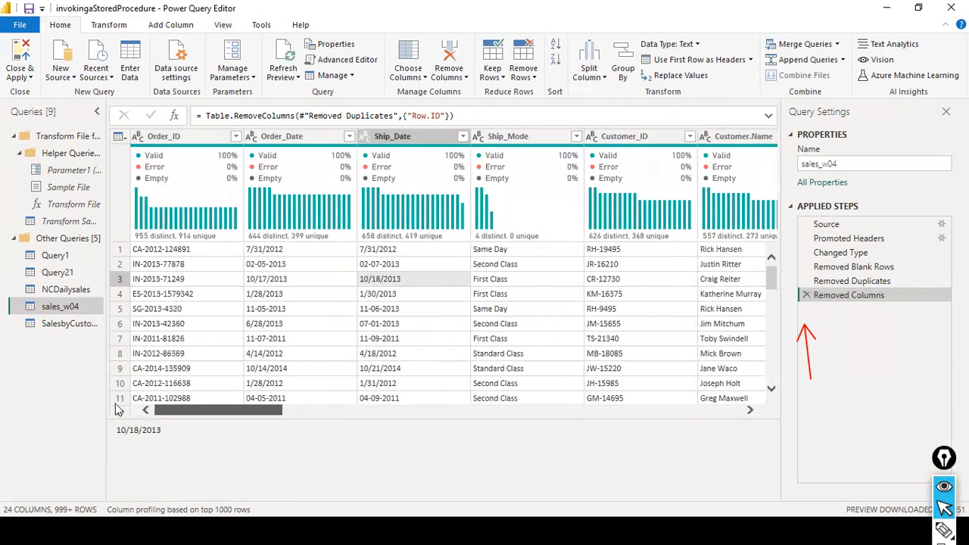
click(161, 249)
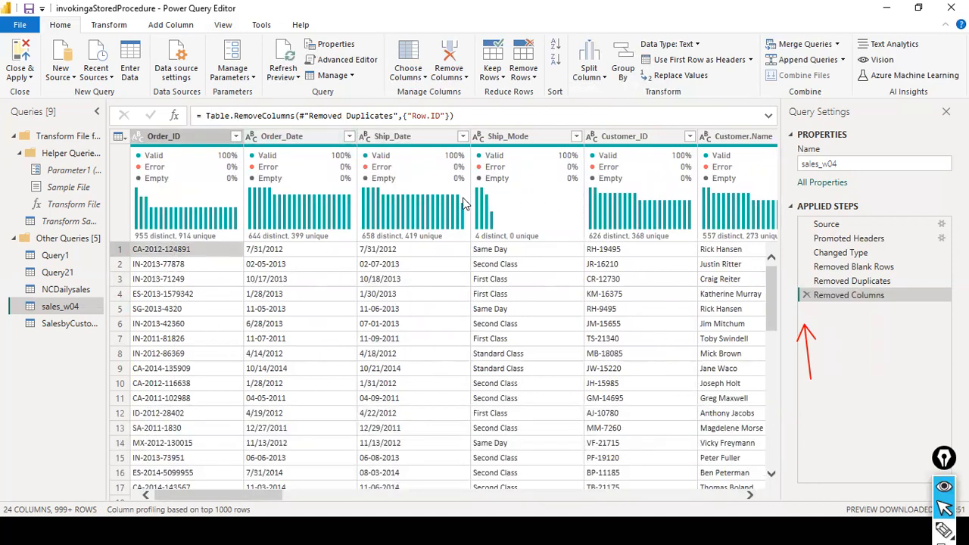
mouse_move(452, 227)
key(ctrl+a)
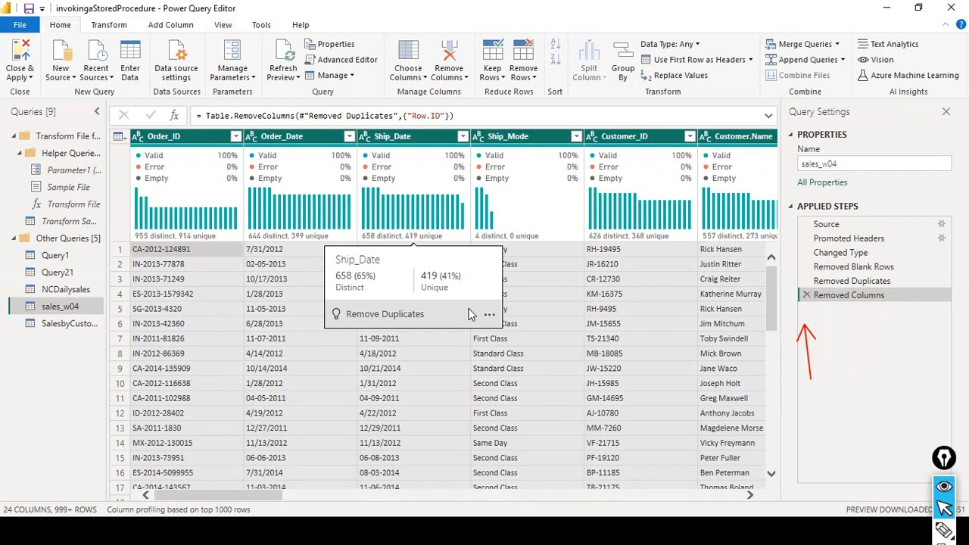
click(161, 141)
click(257, 147)
click(203, 146)
key(ctrl+a)
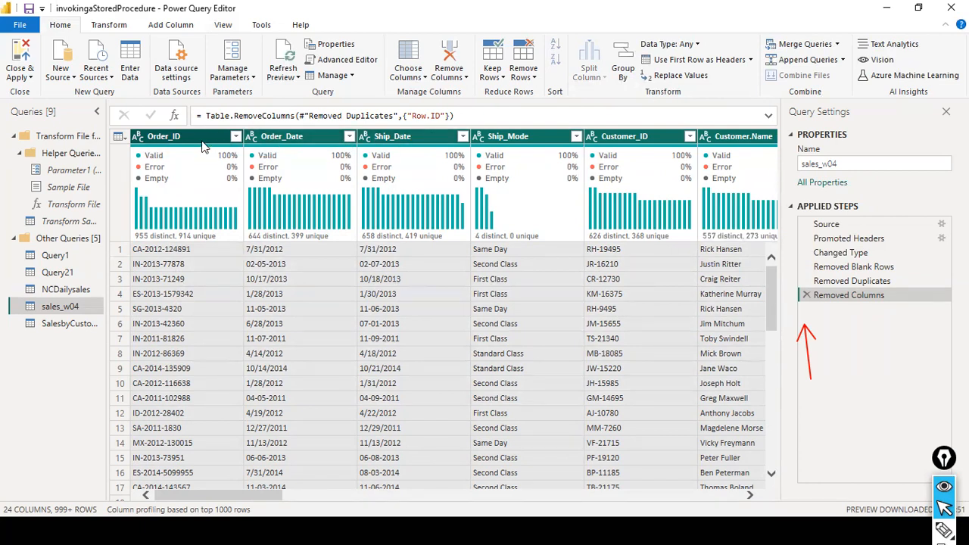
click(202, 139)
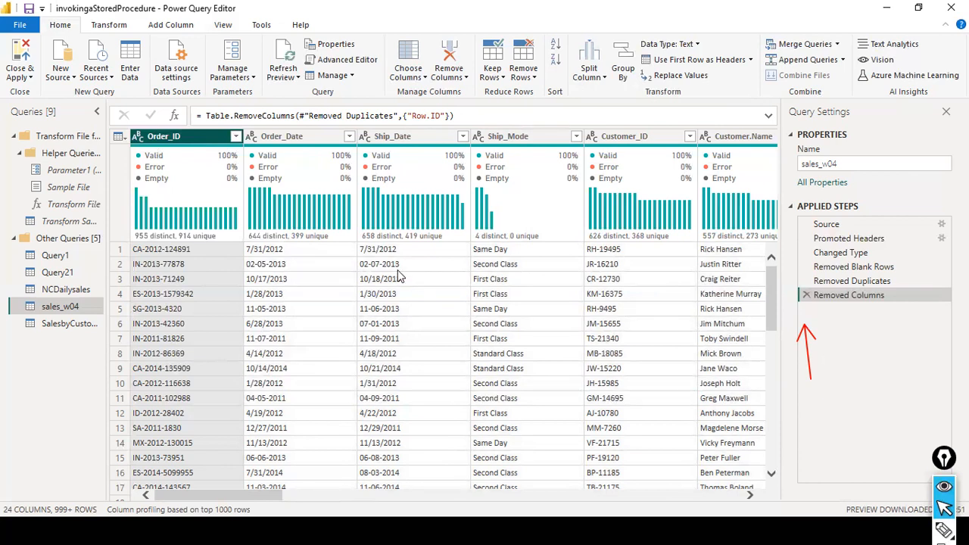
click(21, 25)
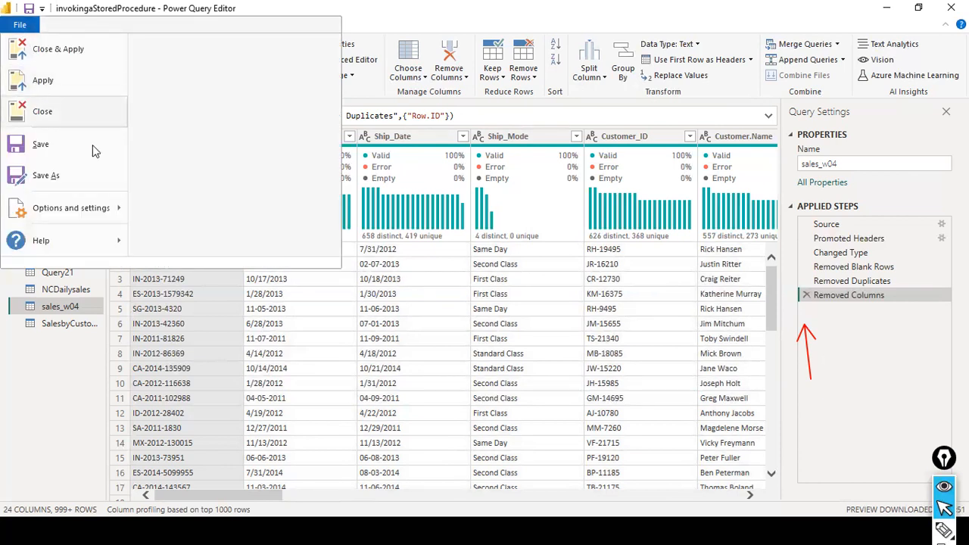
click(790, 319)
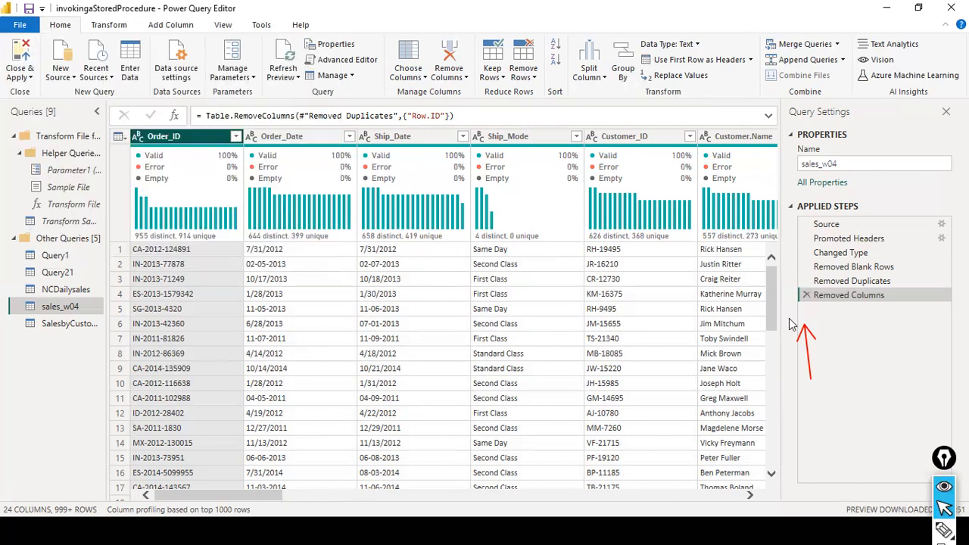
drag(273, 497, 1, 397)
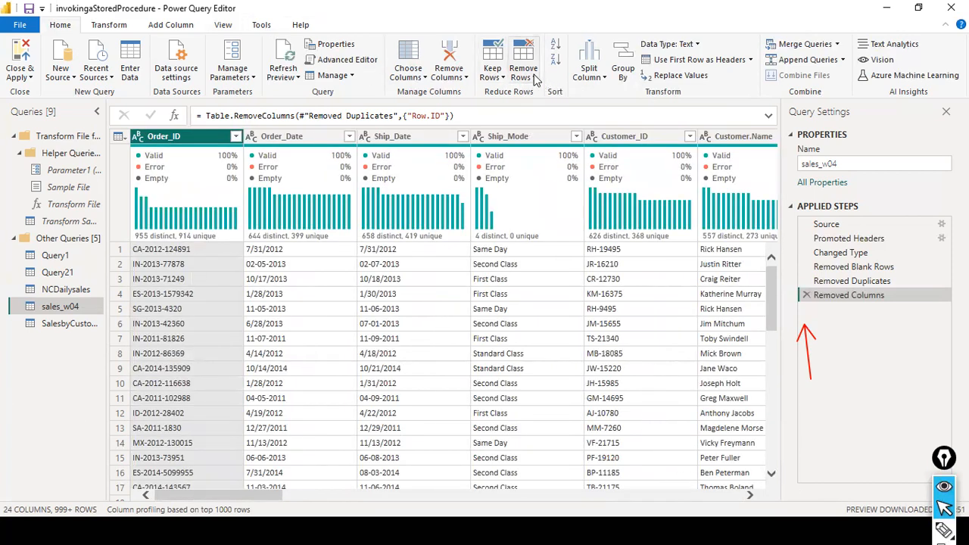
click(528, 74)
click(499, 78)
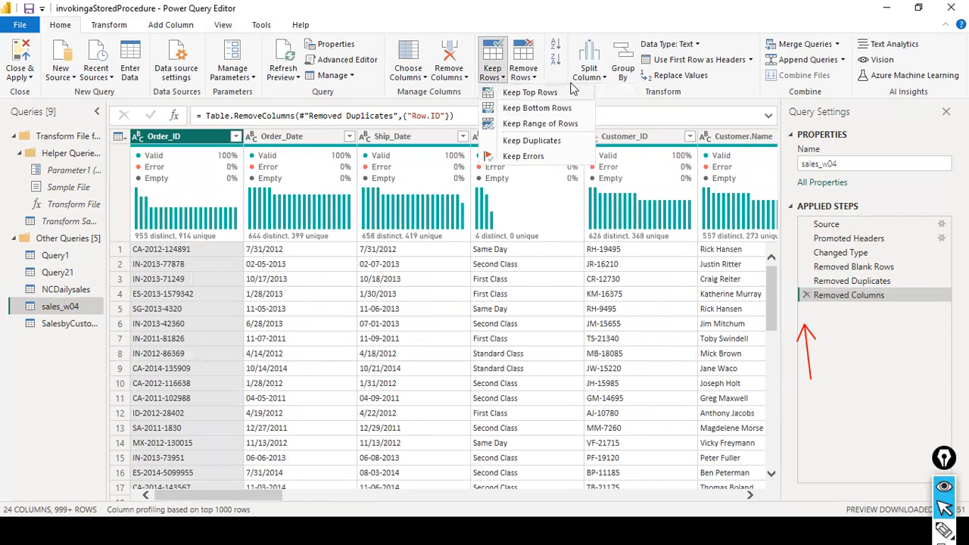
click(528, 74)
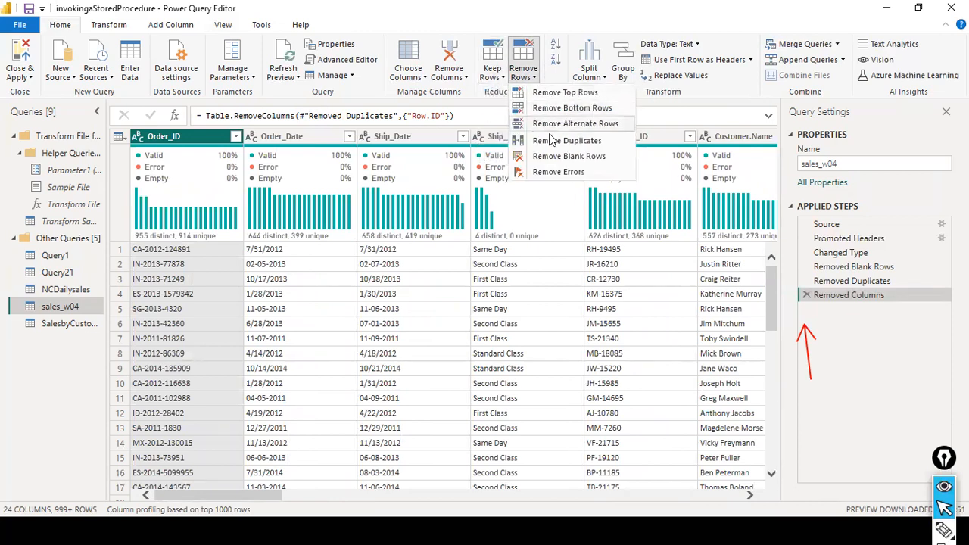
click(500, 76)
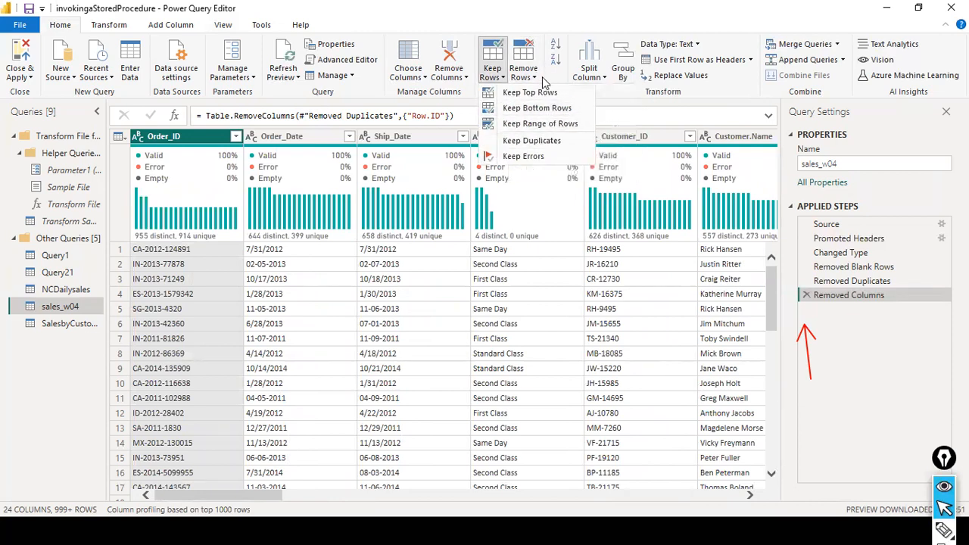
click(536, 75)
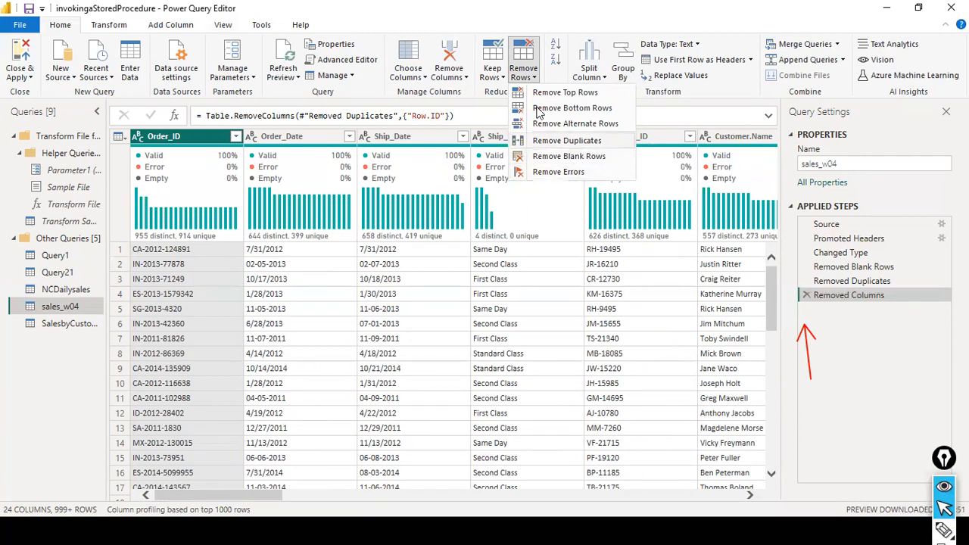
click(855, 28)
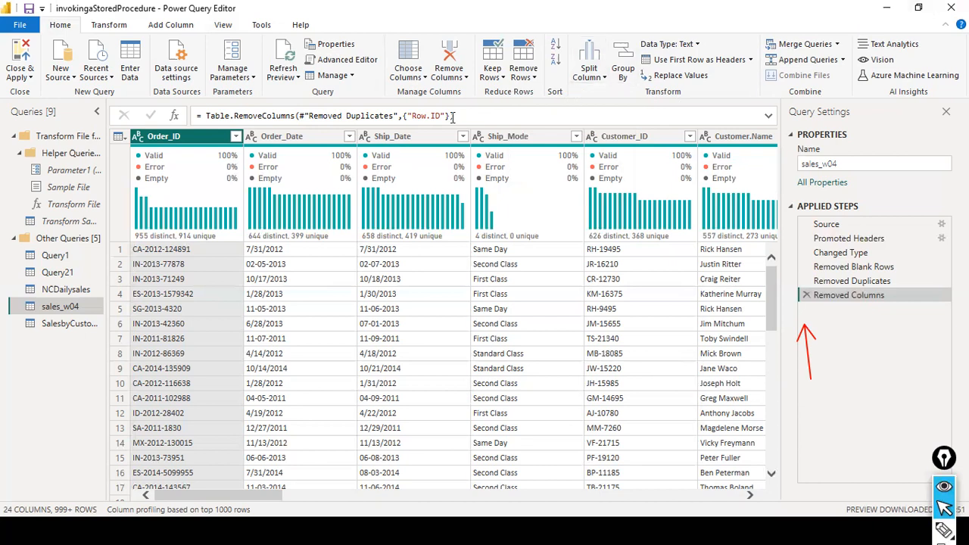
click(504, 78)
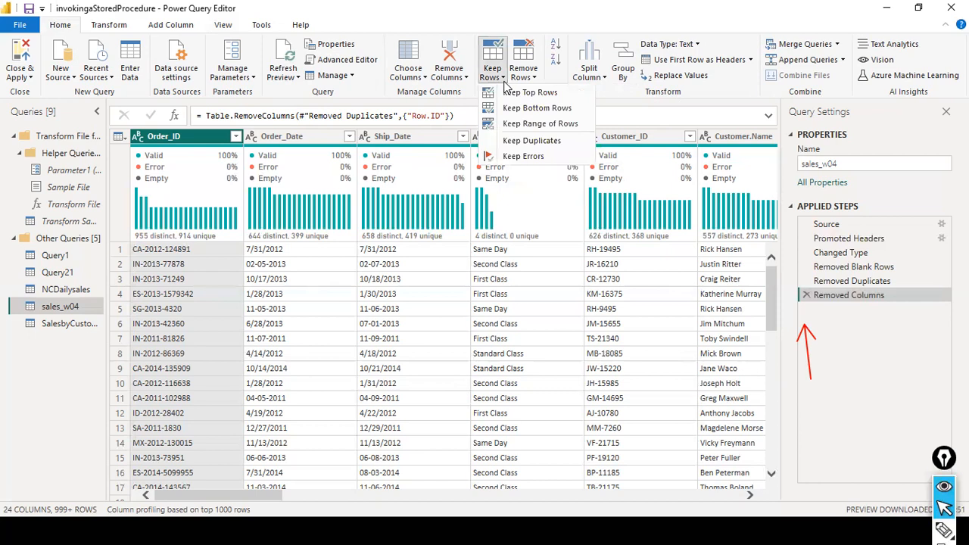
key(alt+Tab)
key(alt+Tab)
key(alt+Tab)
key(alt+Tab)
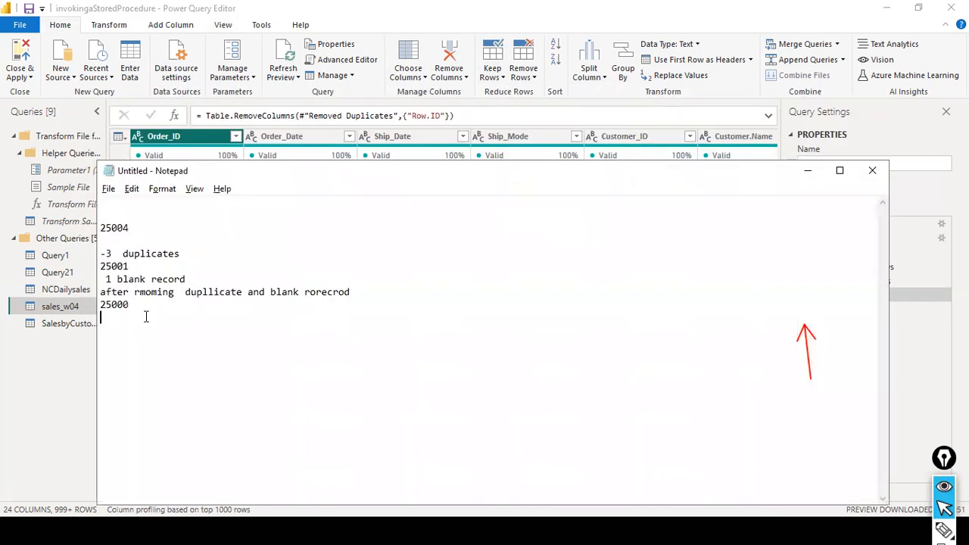
drag(141, 358, 116, 212)
click(364, 318)
key(alt+Tab)
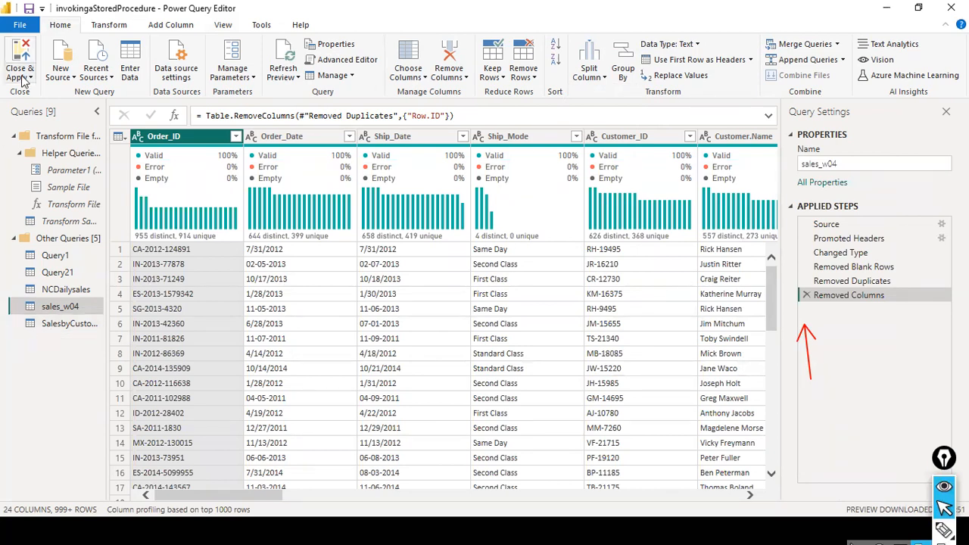
Apply pending changes, then open expenses.xls from D:\dat1 as a new Excel Workbook source.
click(19, 25)
click(61, 91)
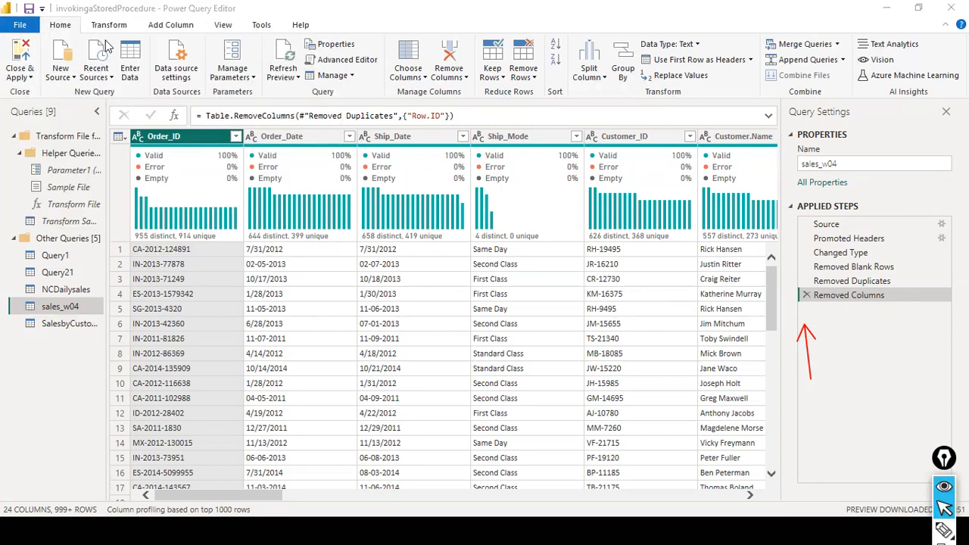
click(75, 81)
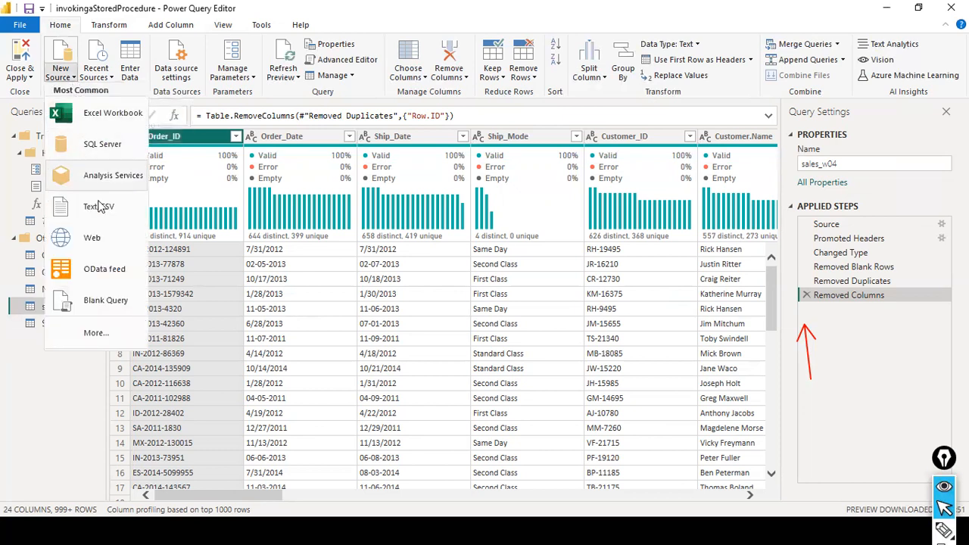
click(109, 115)
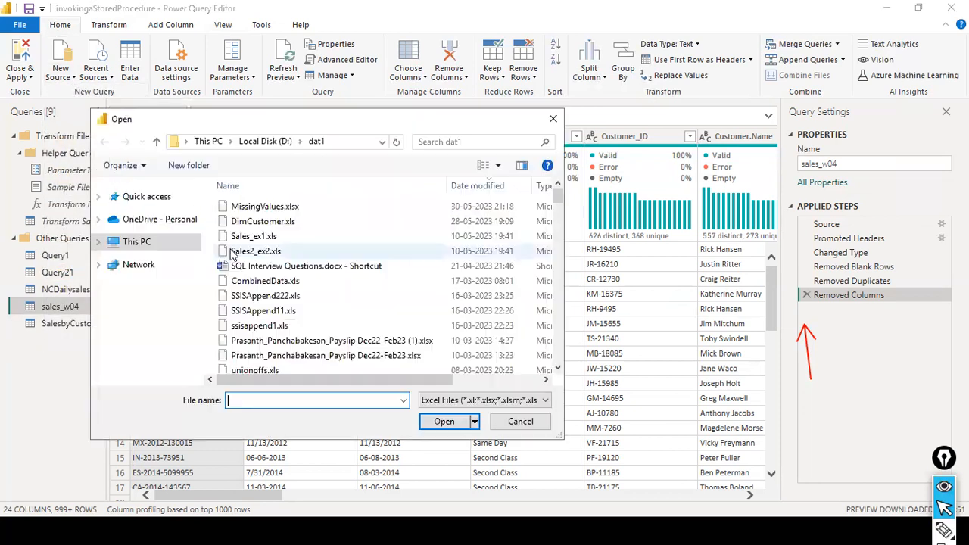
click(282, 268)
key(e)
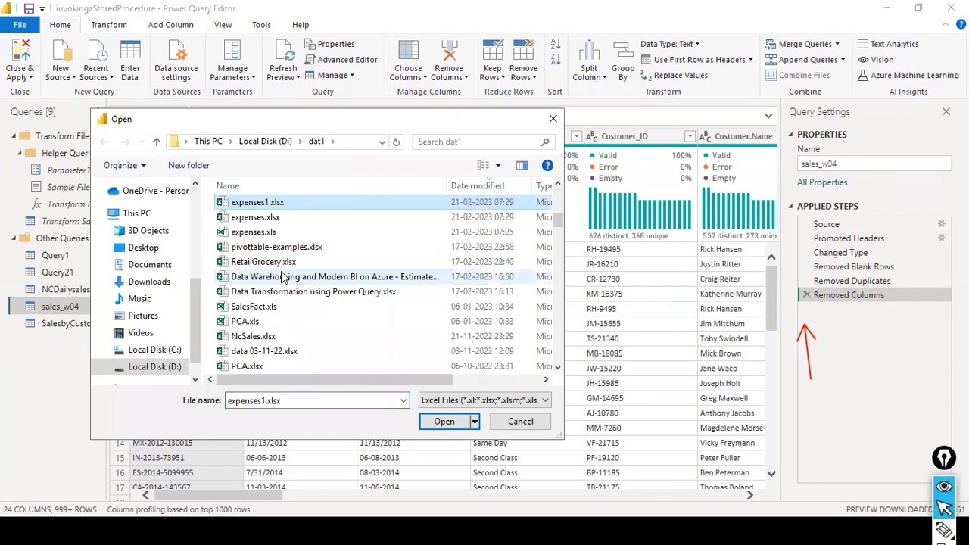
click(276, 218)
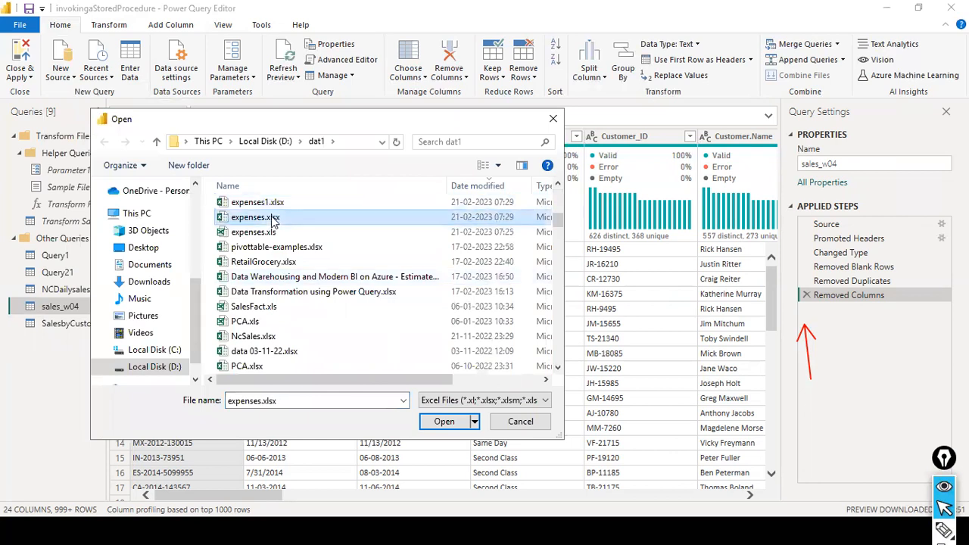
key(Down)
click(432, 421)
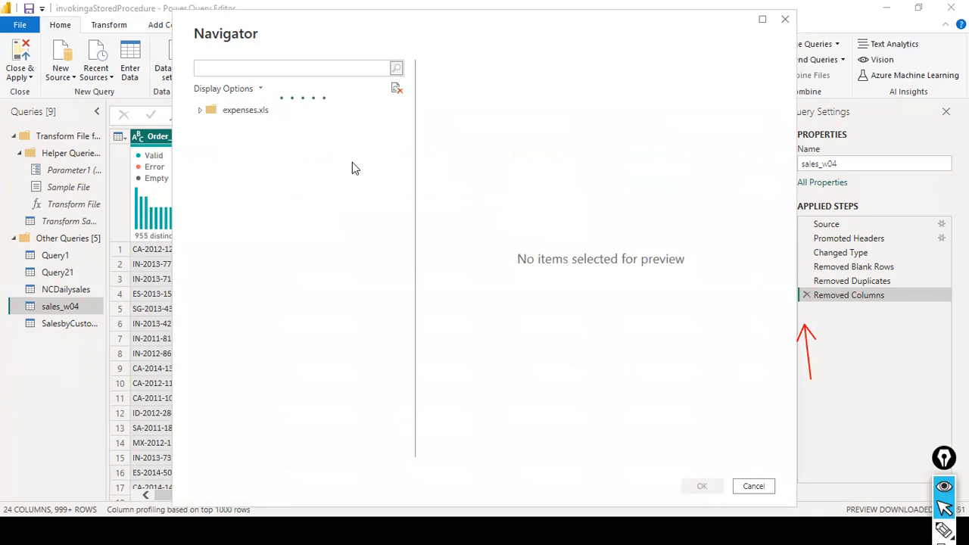
Load the Expenses sheet of expenses.xls as a query and refresh its preview.
click(216, 127)
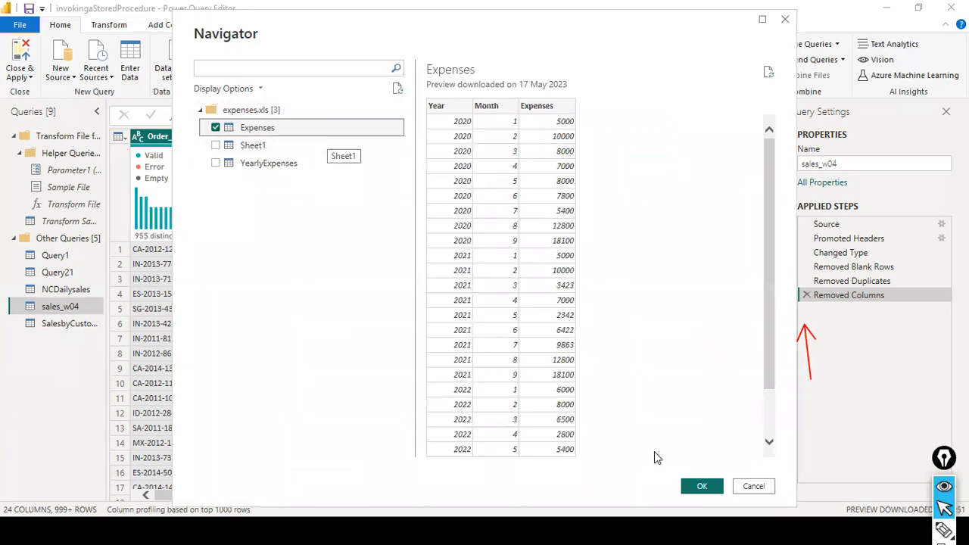
click(701, 486)
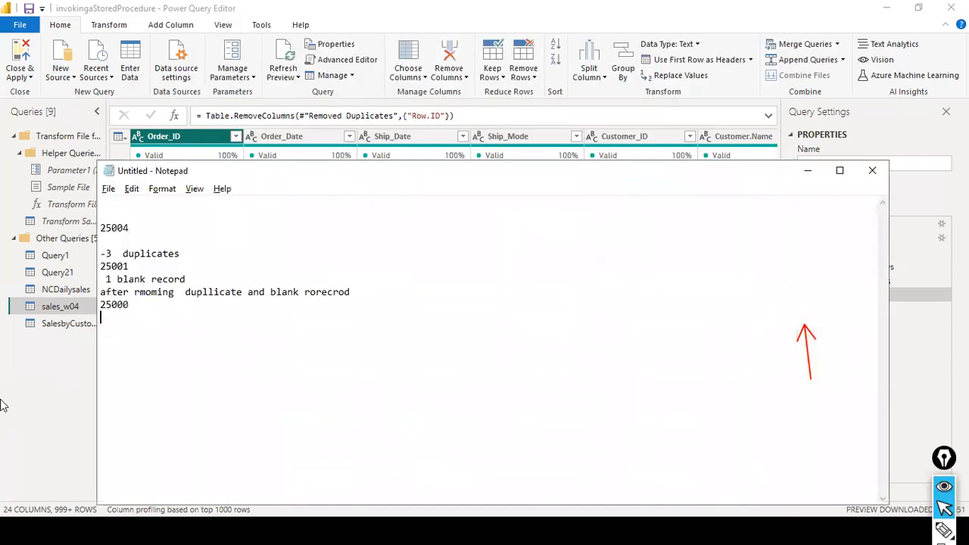
click(807, 177)
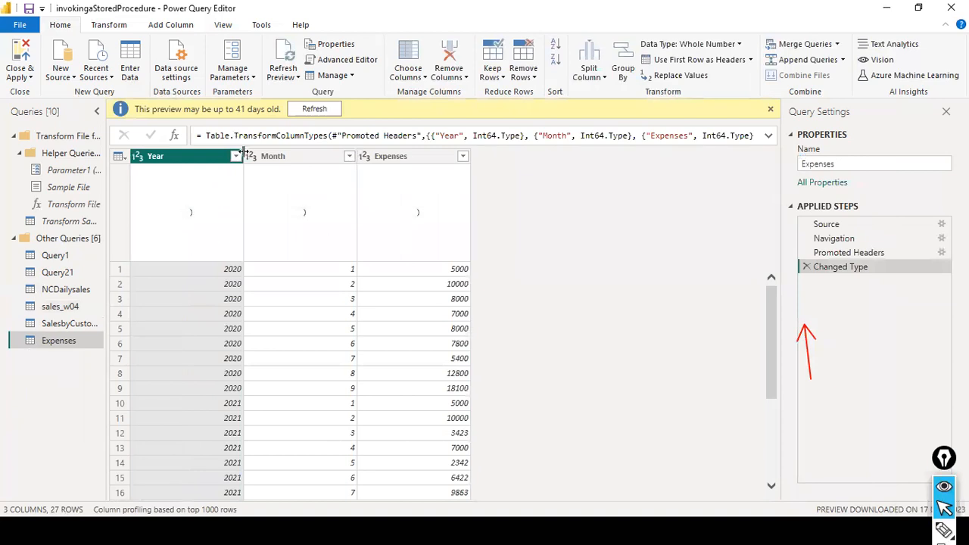
click(314, 108)
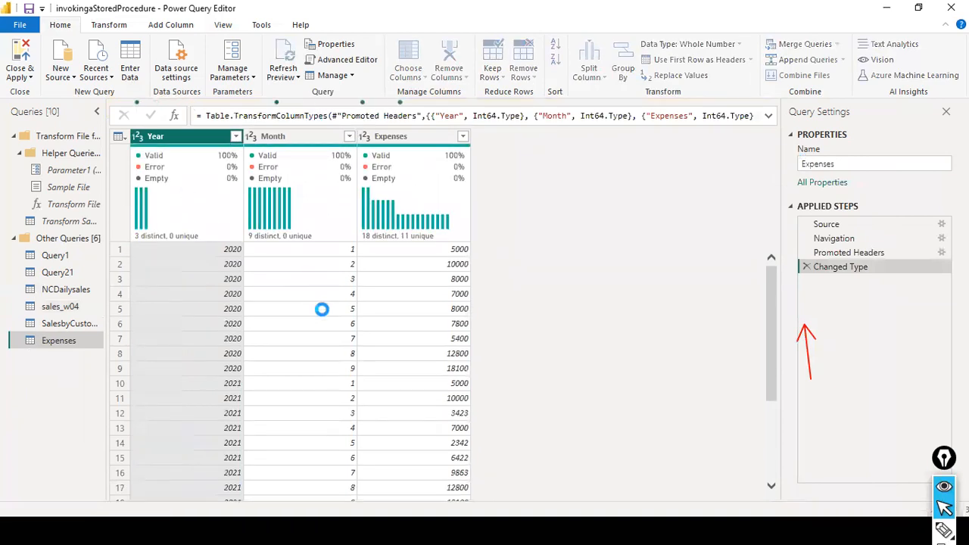